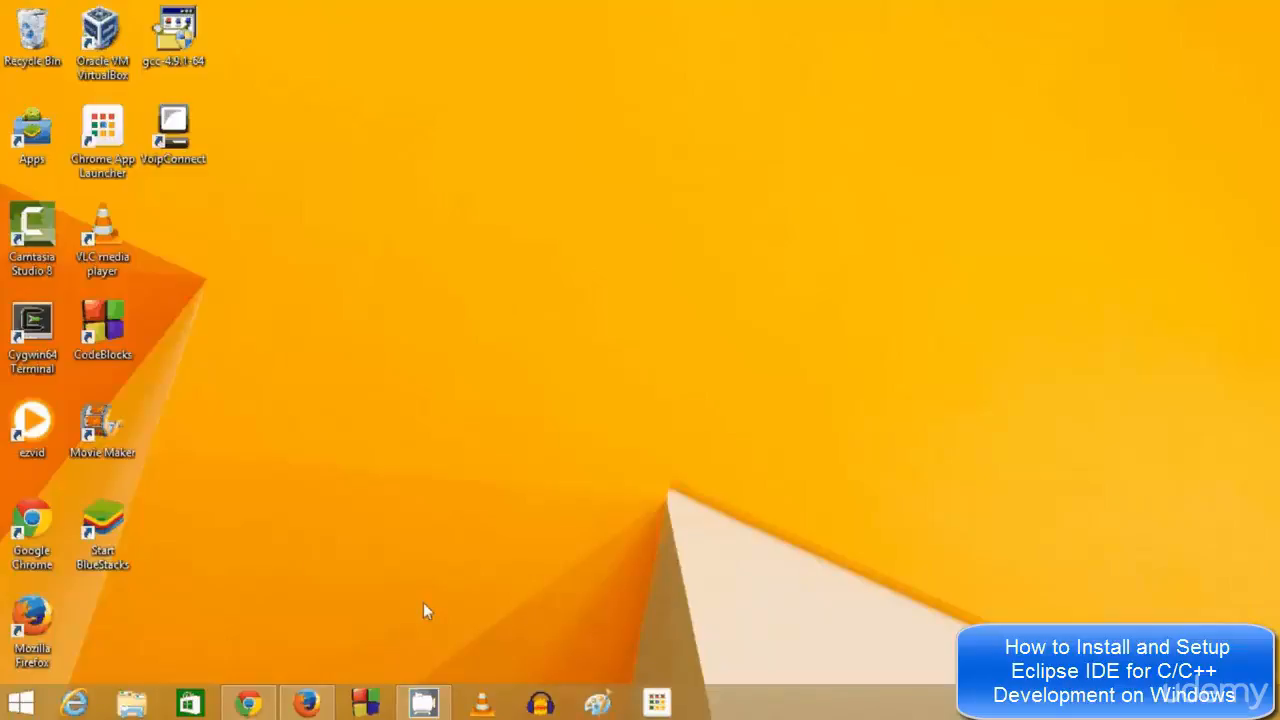
Bring Firefox forward, showing Google results for 'java jdk' with Oracle's Java SE downloads first
click(305, 703)
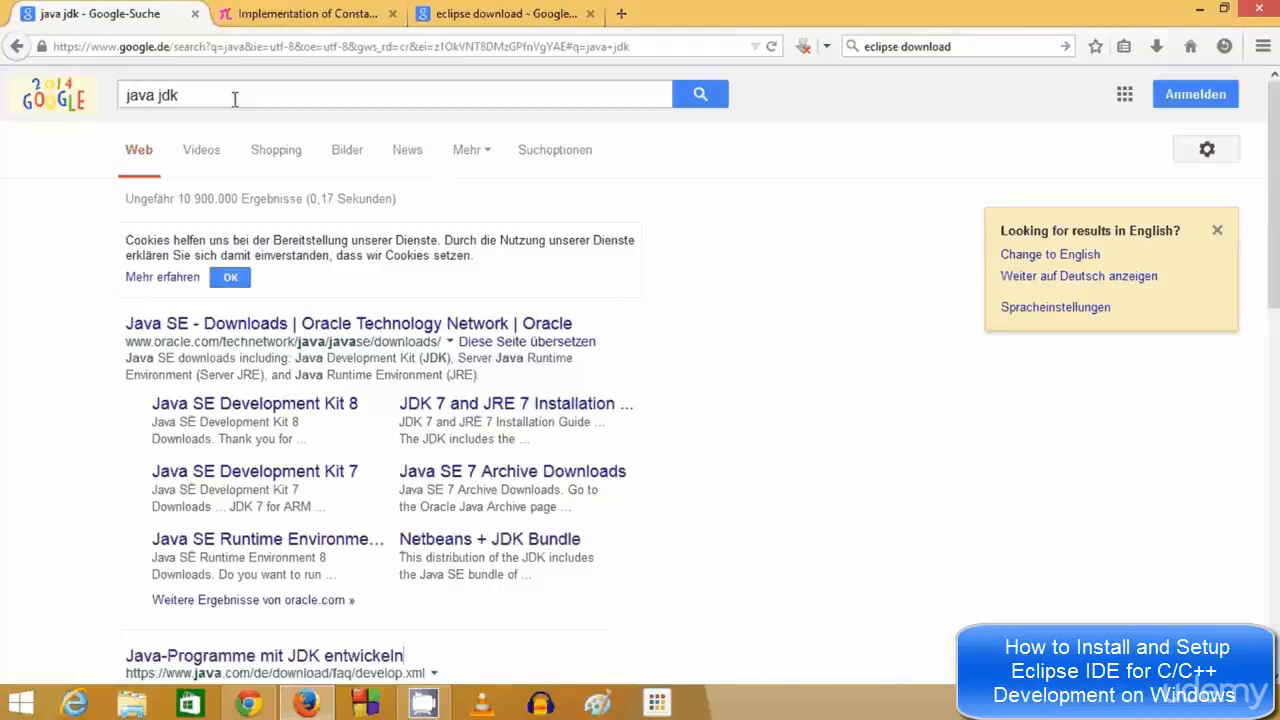
drag(179, 95, 121, 92)
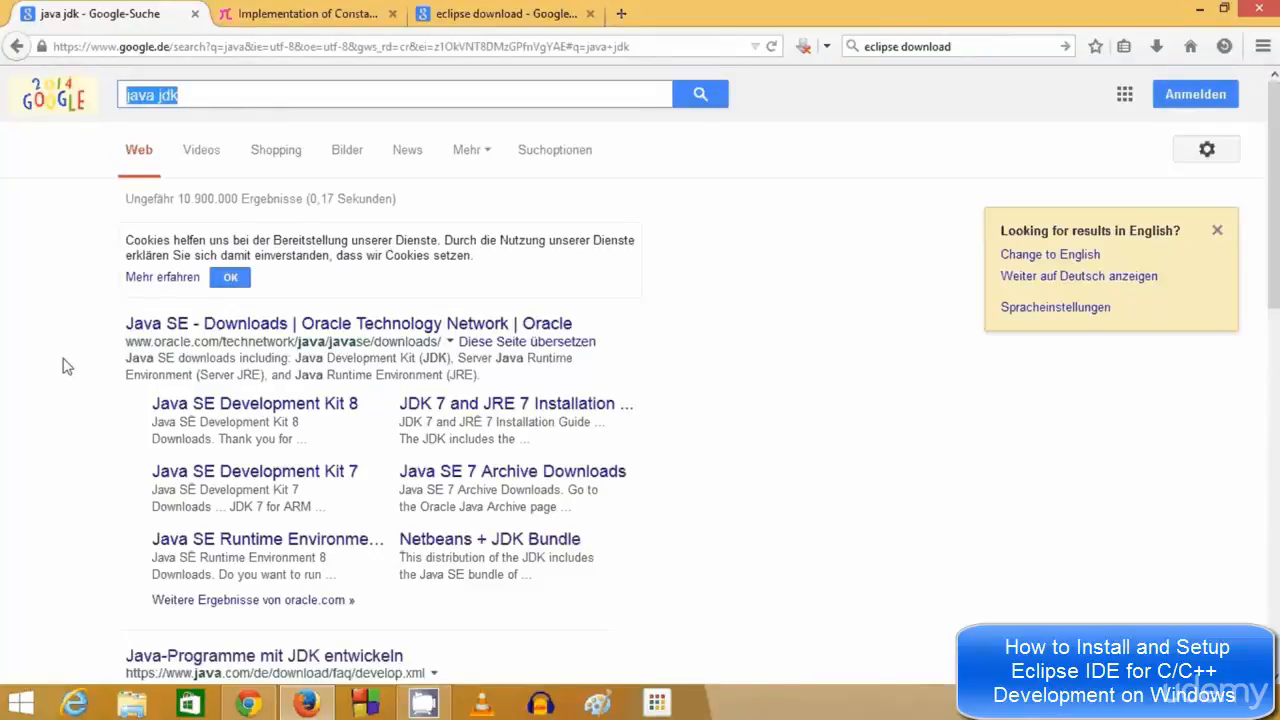
click(223, 94)
drag(223, 94, 92, 93)
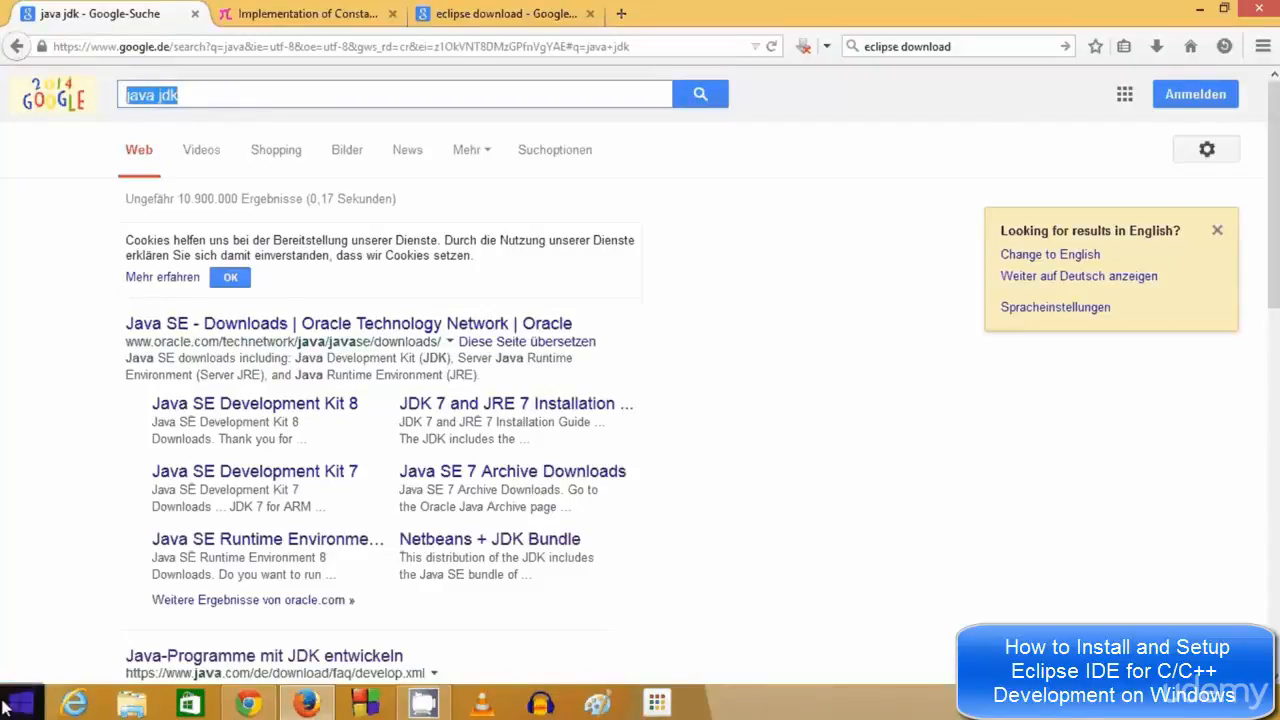
right_click(8, 706)
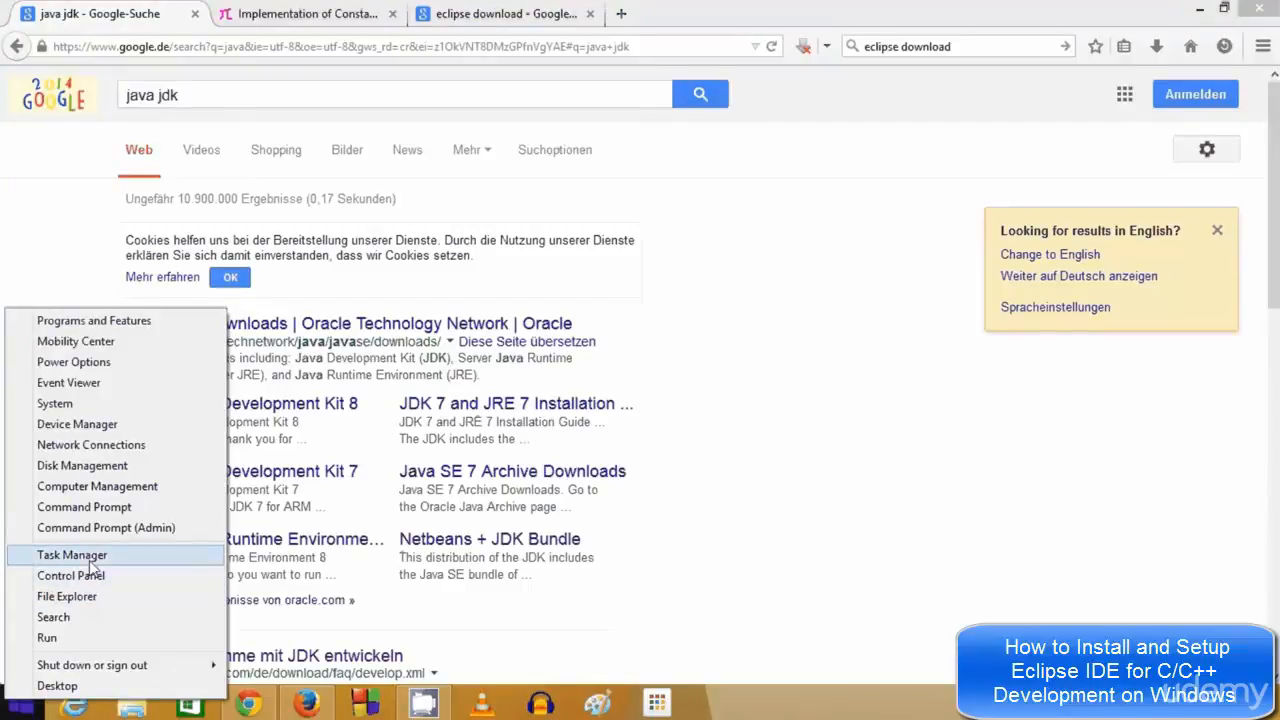
click(95, 507)
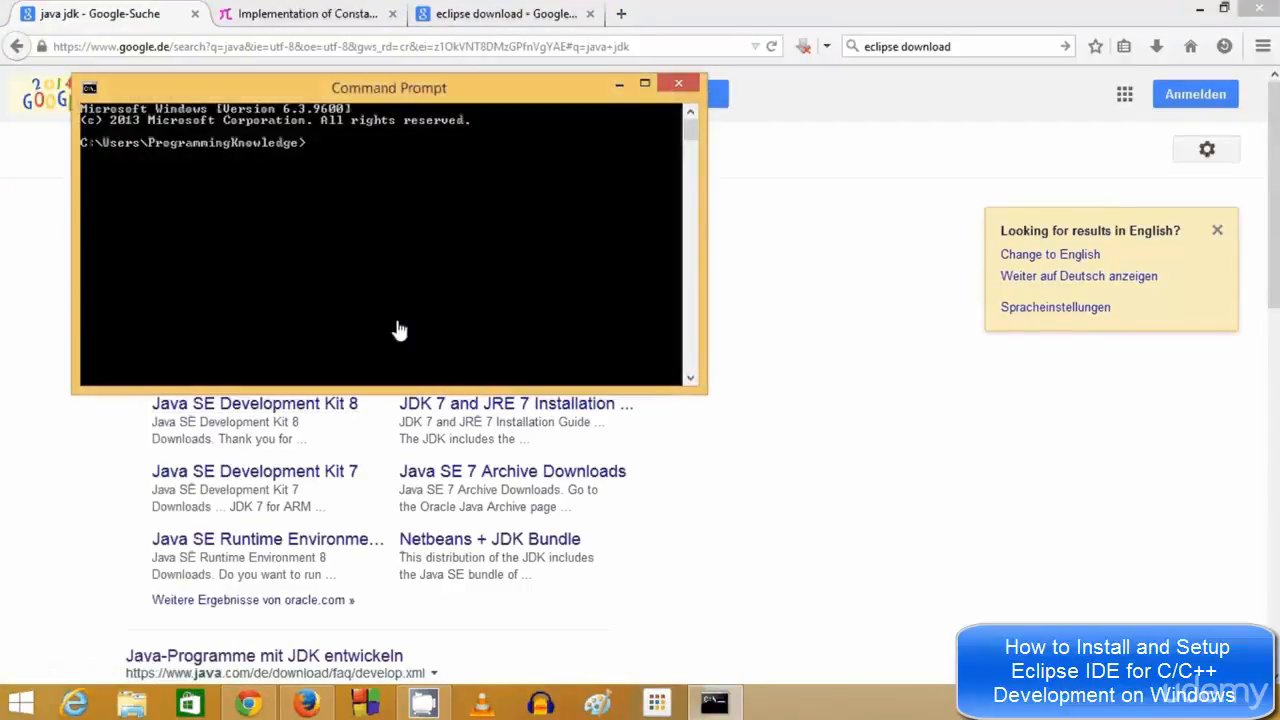
text(java)
text(c)
key(Return)
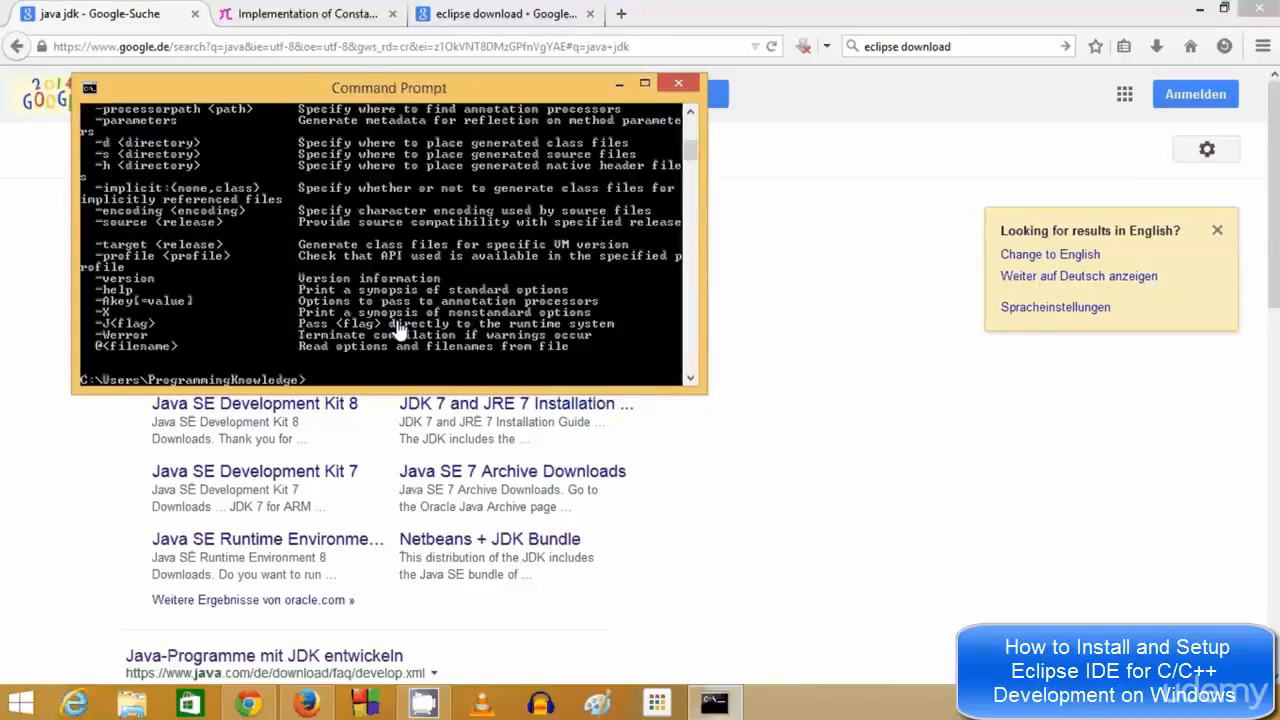
scroll(622, 288, up, 8)
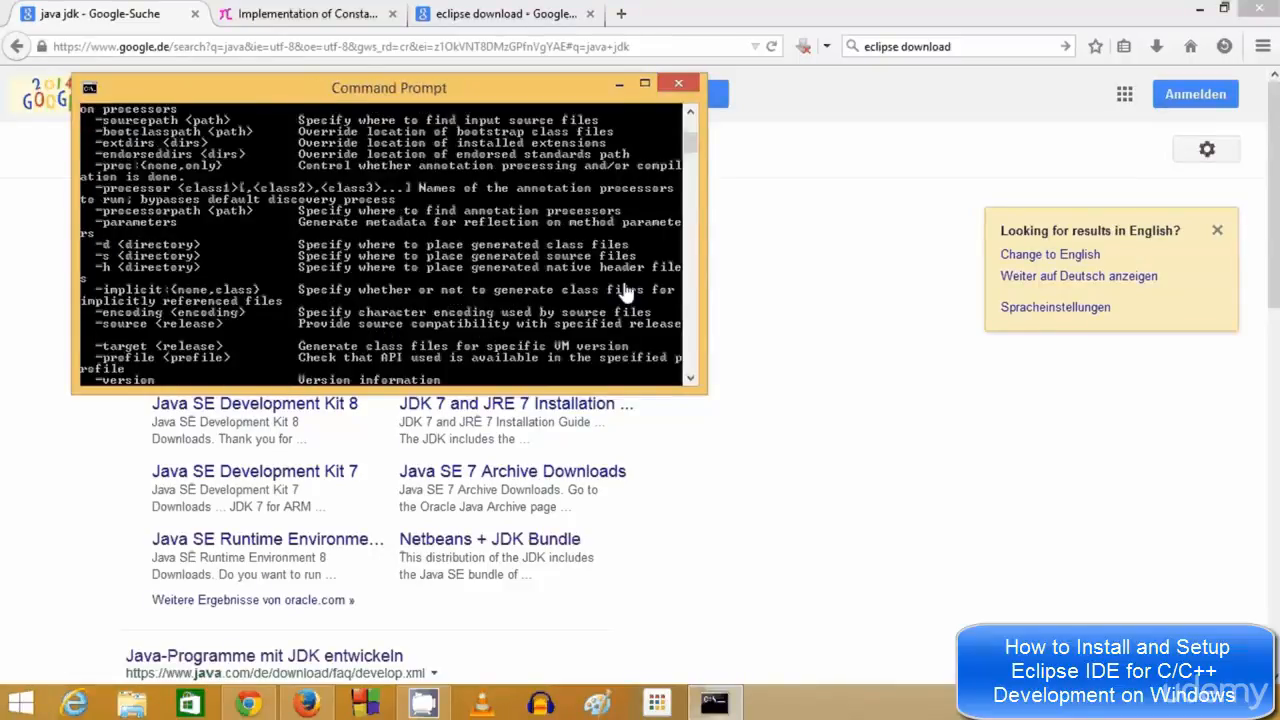
click(666, 88)
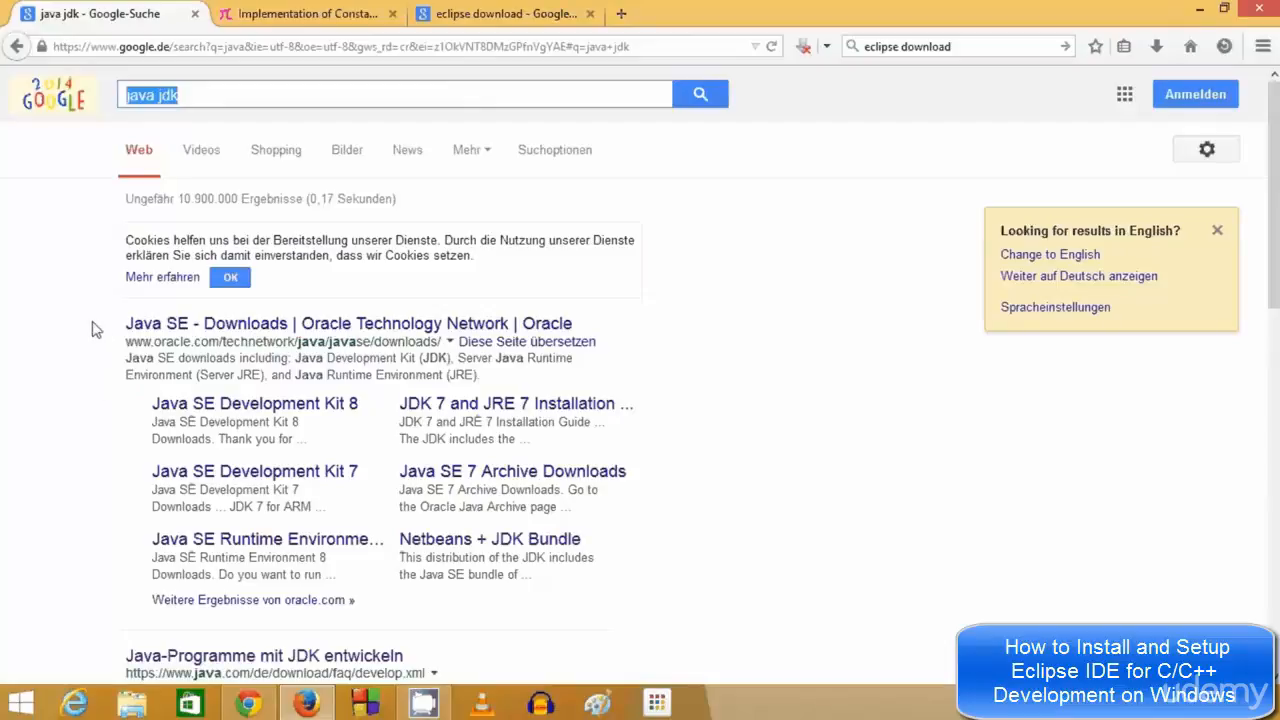
Open the 'Java SE - Downloads | Oracle' result and dismiss the cookie notice with 'Ask me later'
click(222, 93)
drag(222, 93, 116, 90)
click(205, 325)
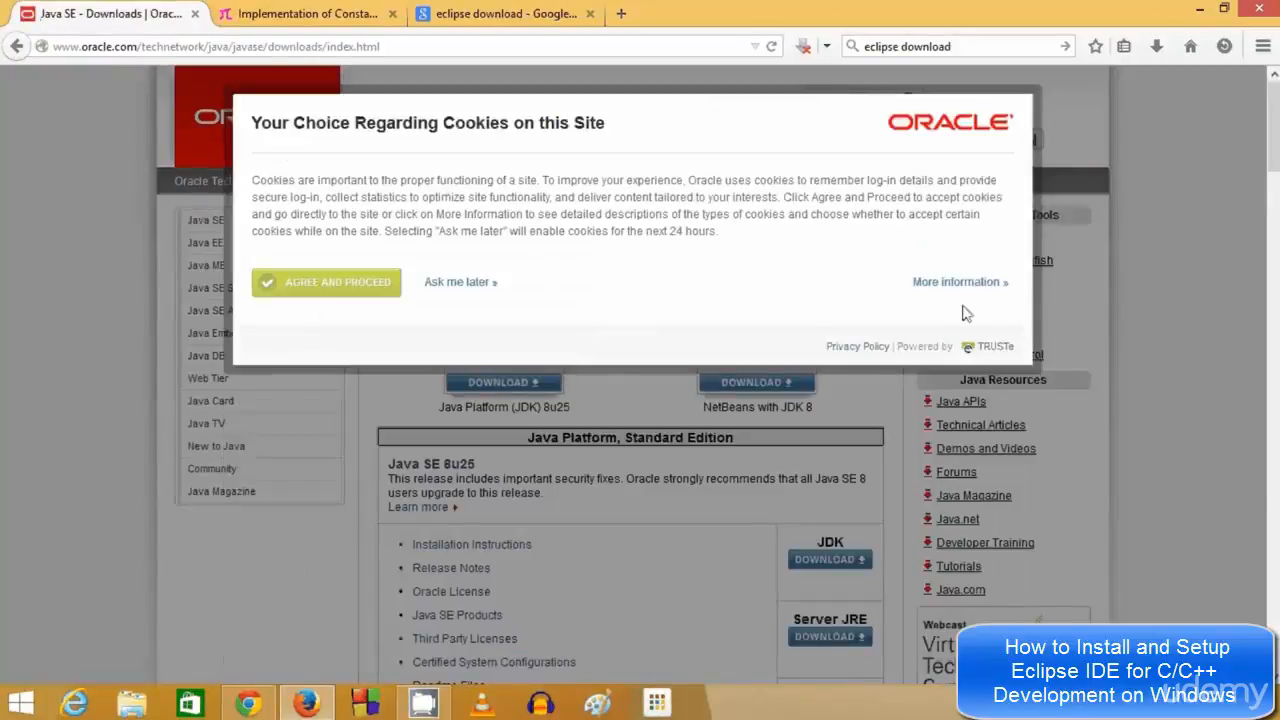
click(451, 286)
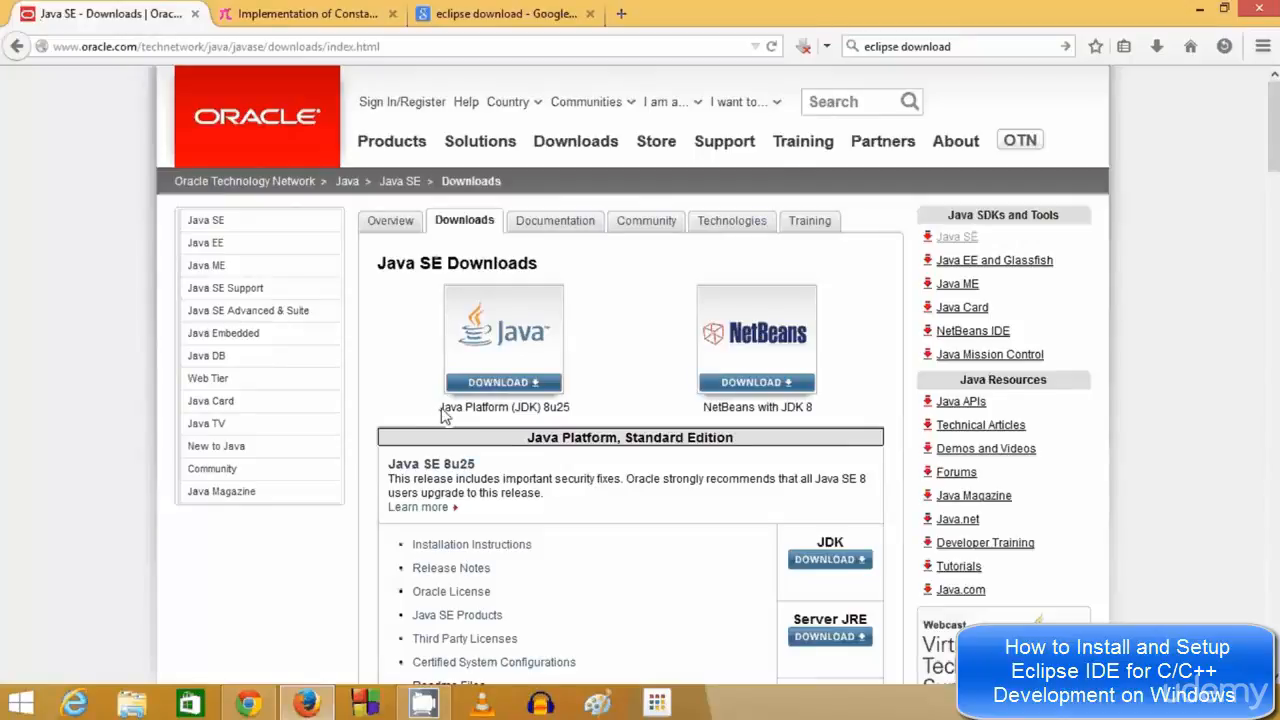
drag(439, 408, 585, 415)
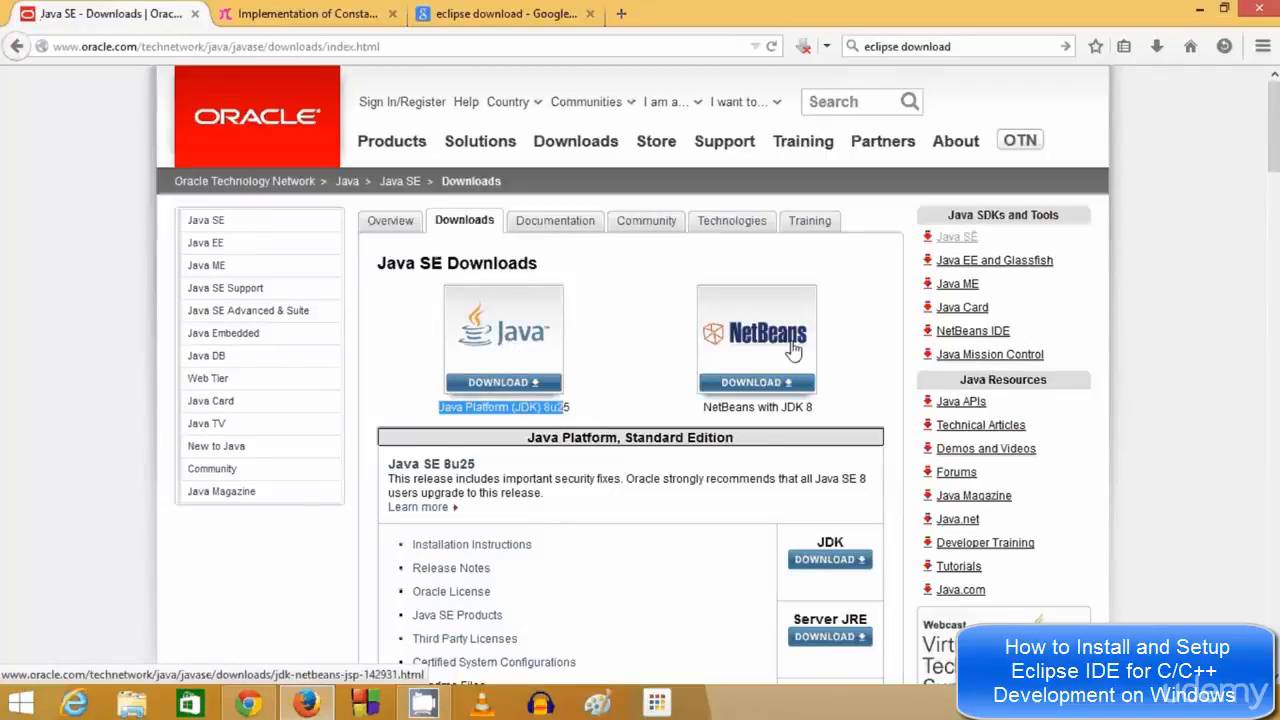
Open the JDK 8u25 downloads page and accept the Oracle Binary Code License Agreement
click(515, 350)
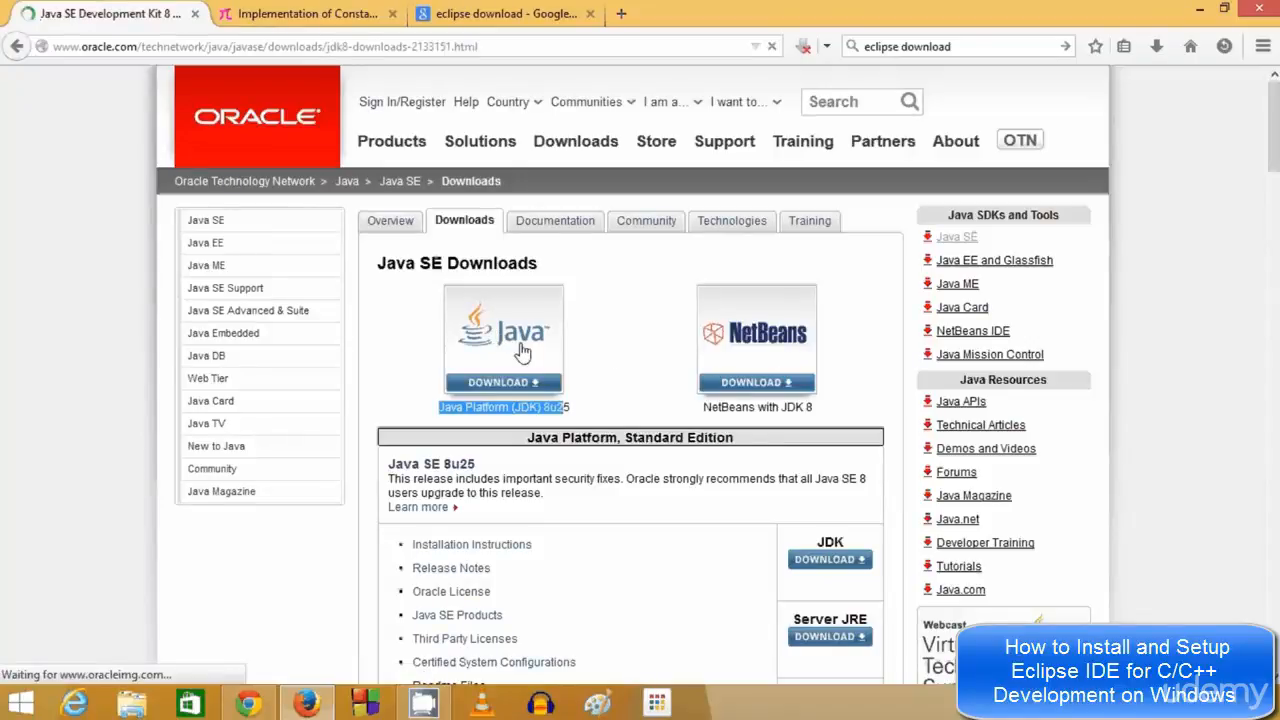
scroll(447, 348, down, 5)
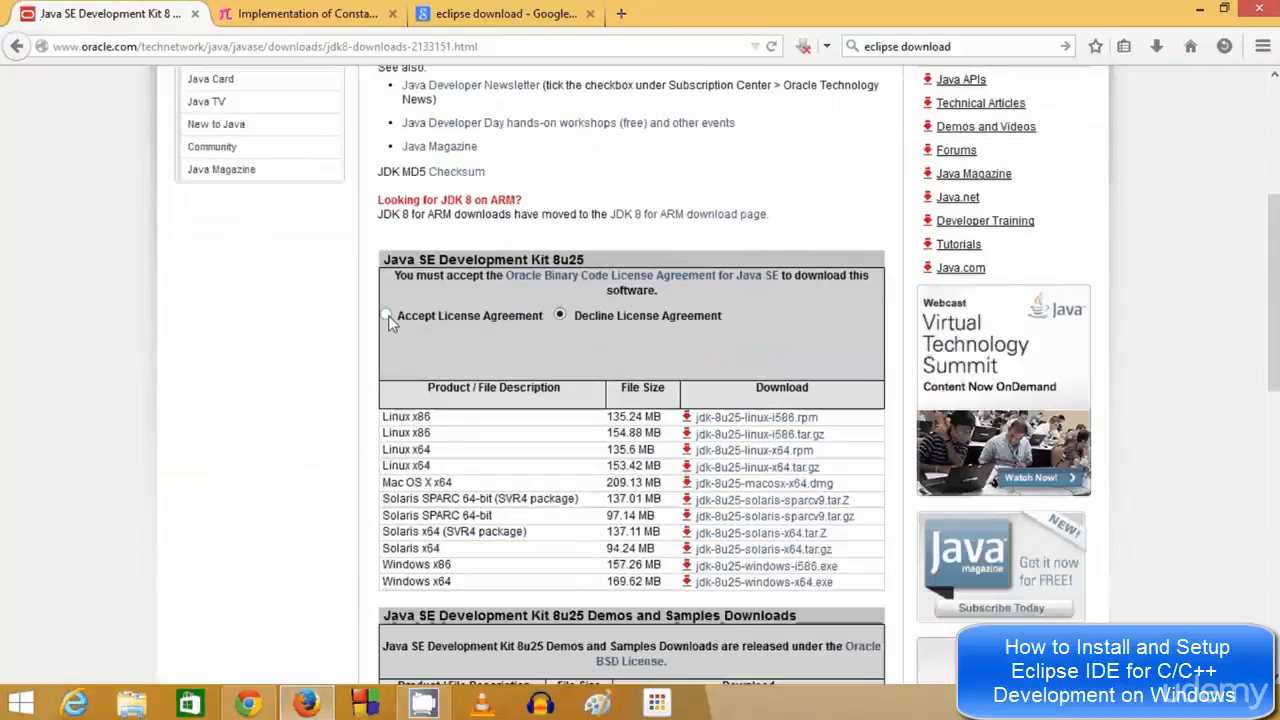
click(388, 315)
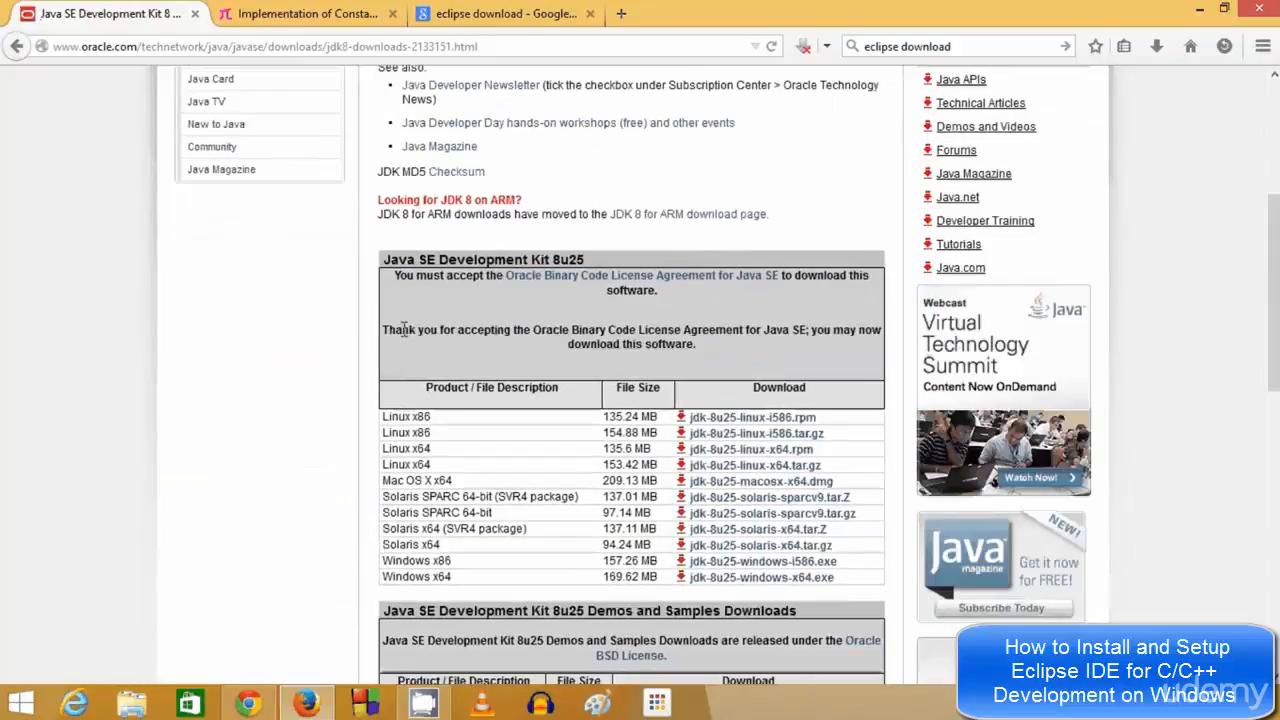
Save the Windows x64 installer jdk-8u25-windows-x64.exe, then move to the equation.com tab
scroll(571, 363, down, 3)
scroll(481, 292, down, 1)
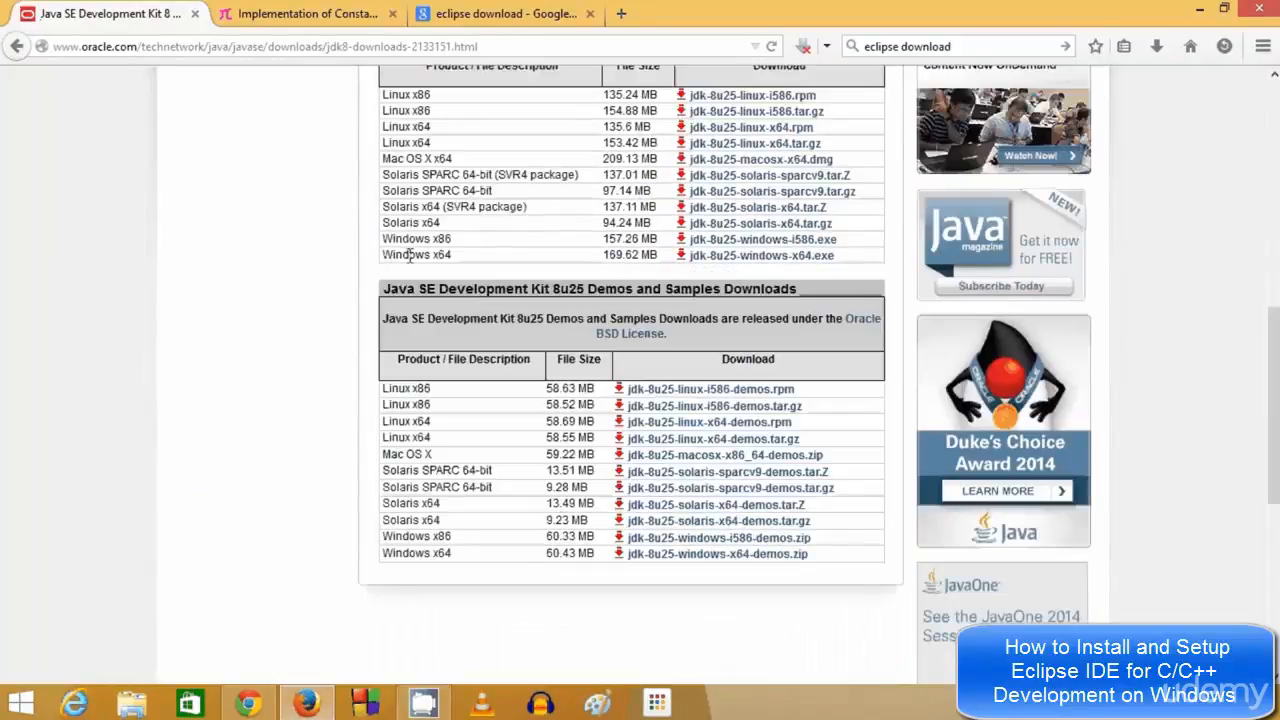
drag(384, 254, 453, 256)
click(726, 260)
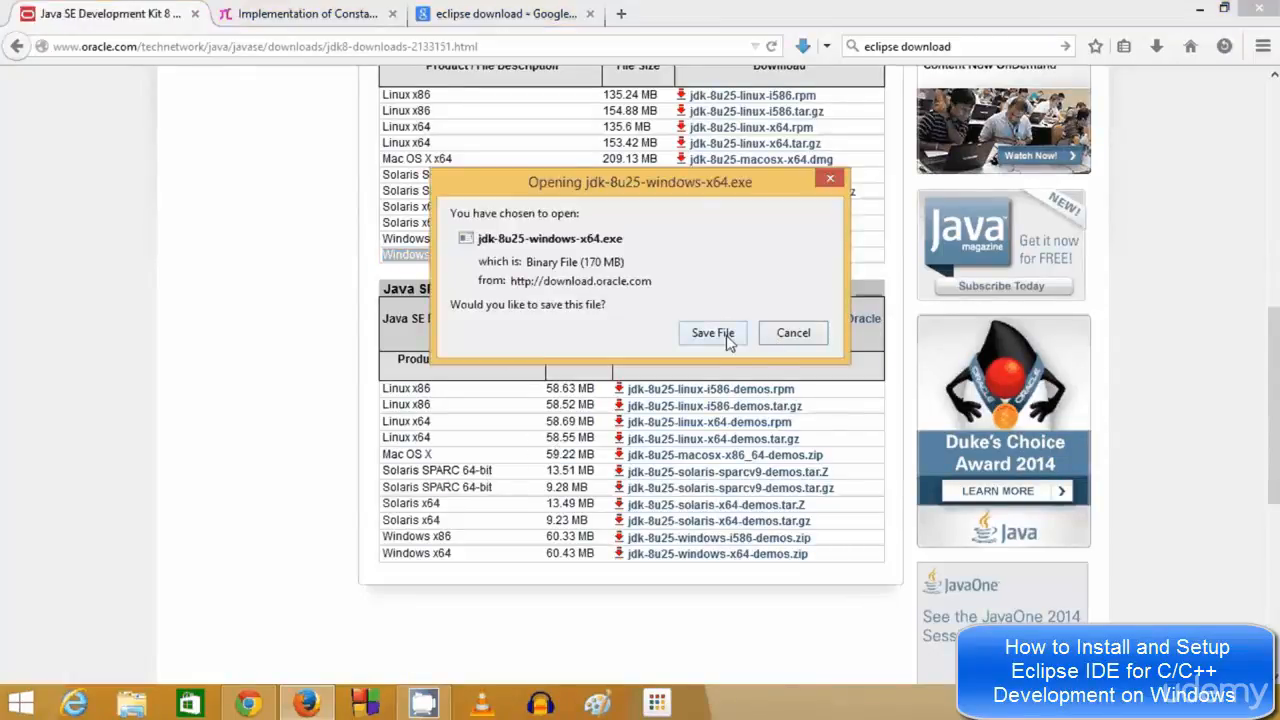
click(712, 333)
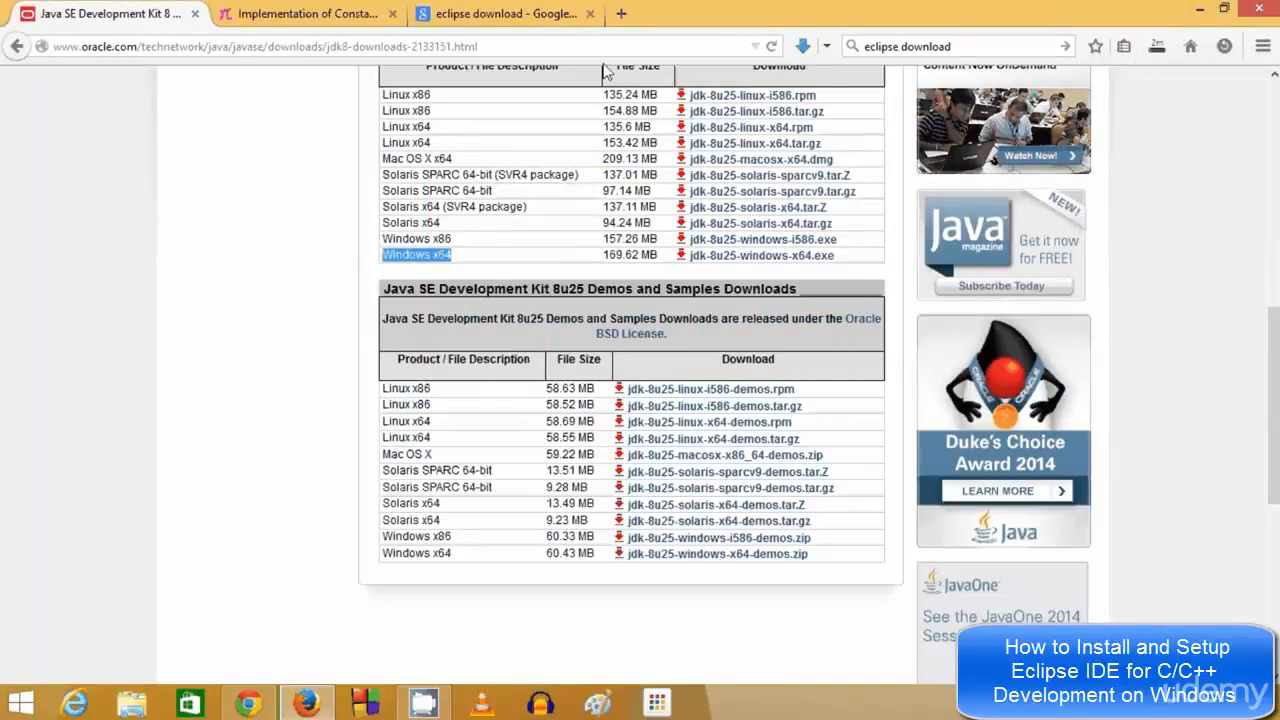
click(330, 16)
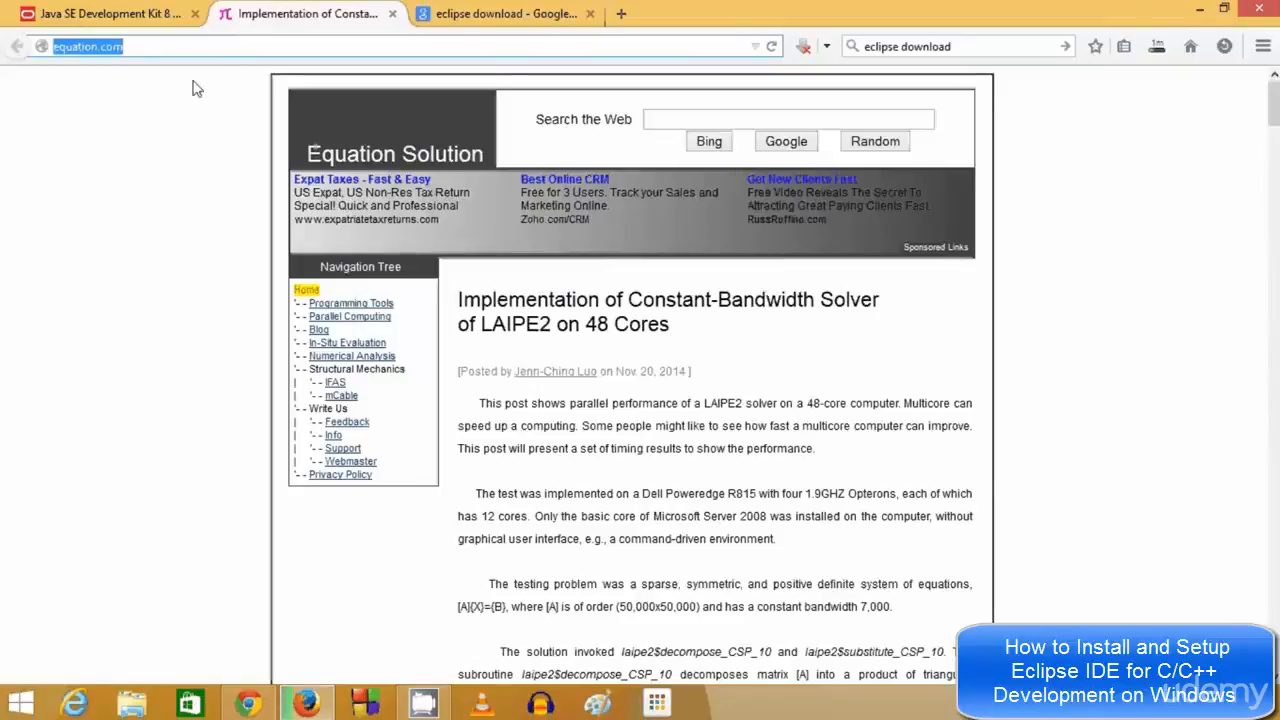
Go to Programming Tools in equation.com's Navigation Tree to reach the GCC change log
click(155, 46)
drag(206, 46, 52, 46)
click(74, 46)
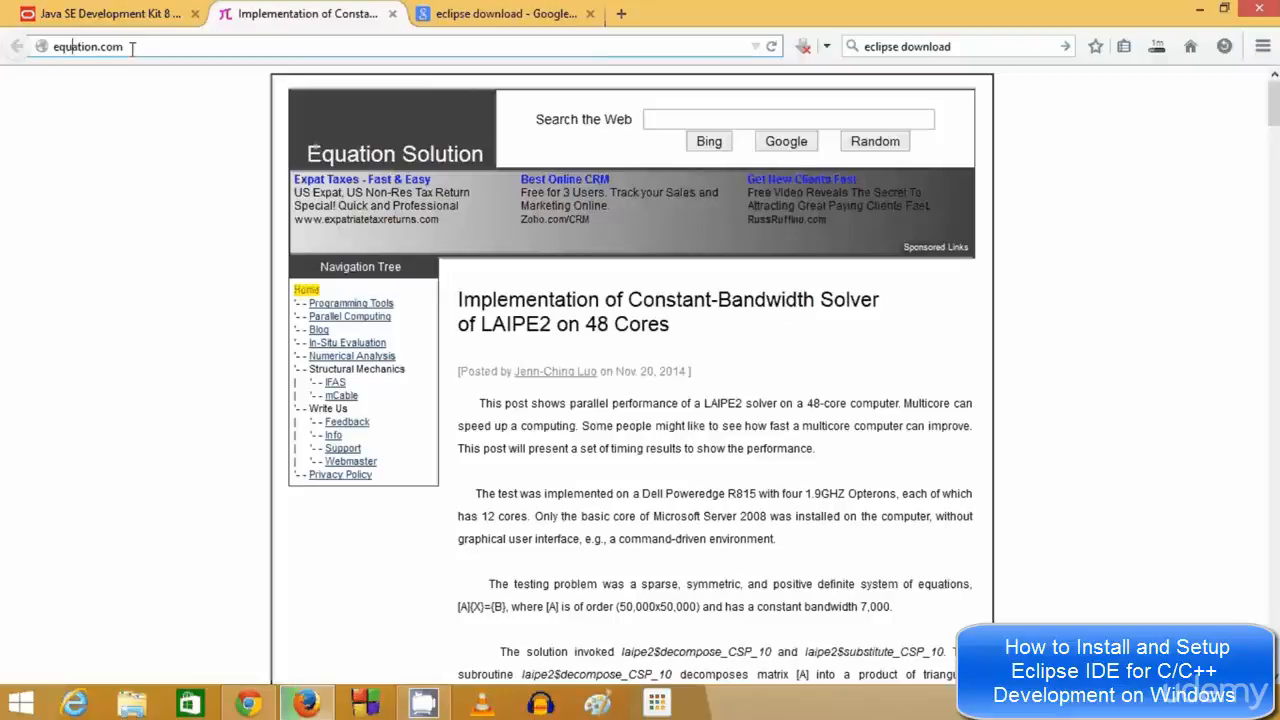
drag(128, 47, 44, 52)
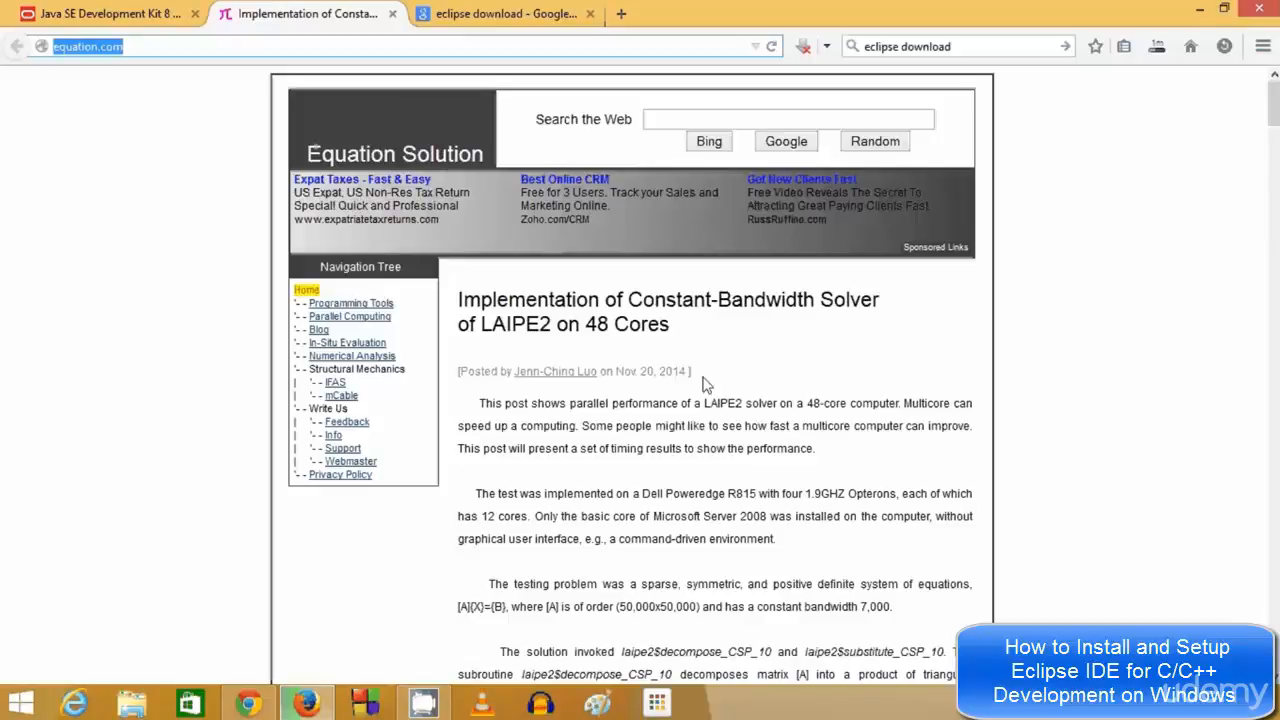
click(345, 304)
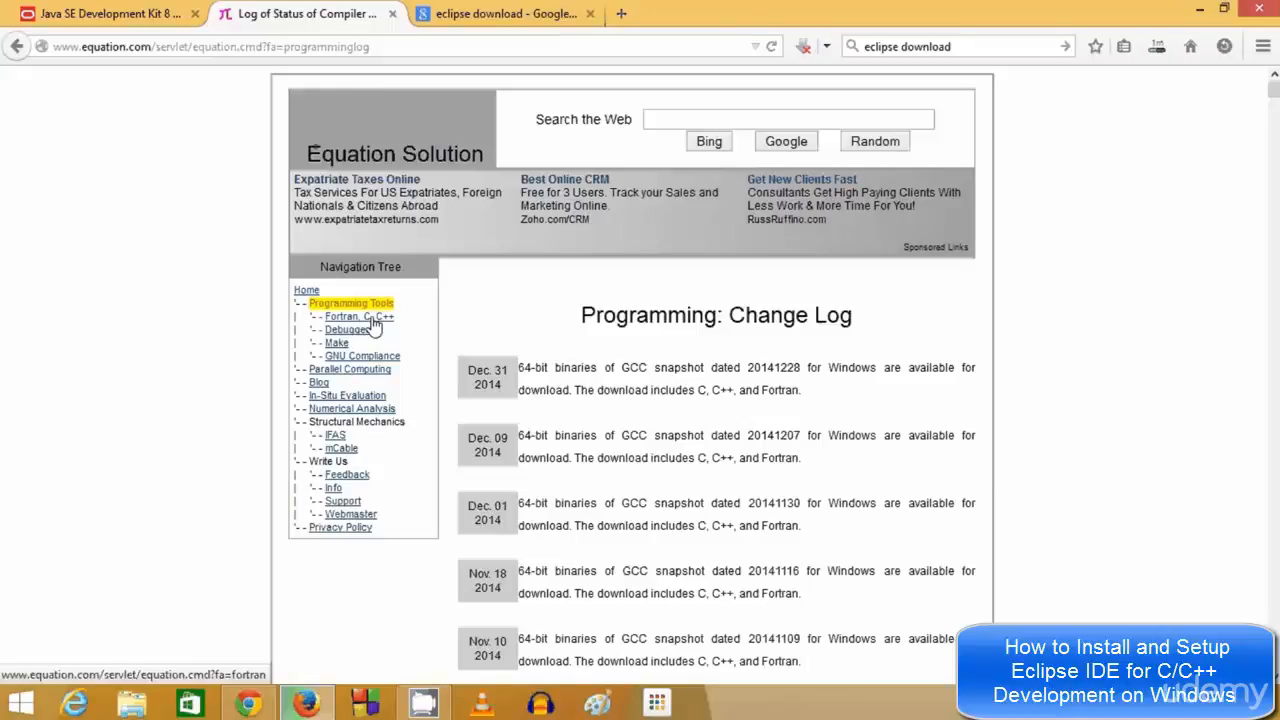
Open the Fortran, C, C++ page and find the 4.9.1 release in the download table
click(372, 320)
scroll(585, 340, down, 2)
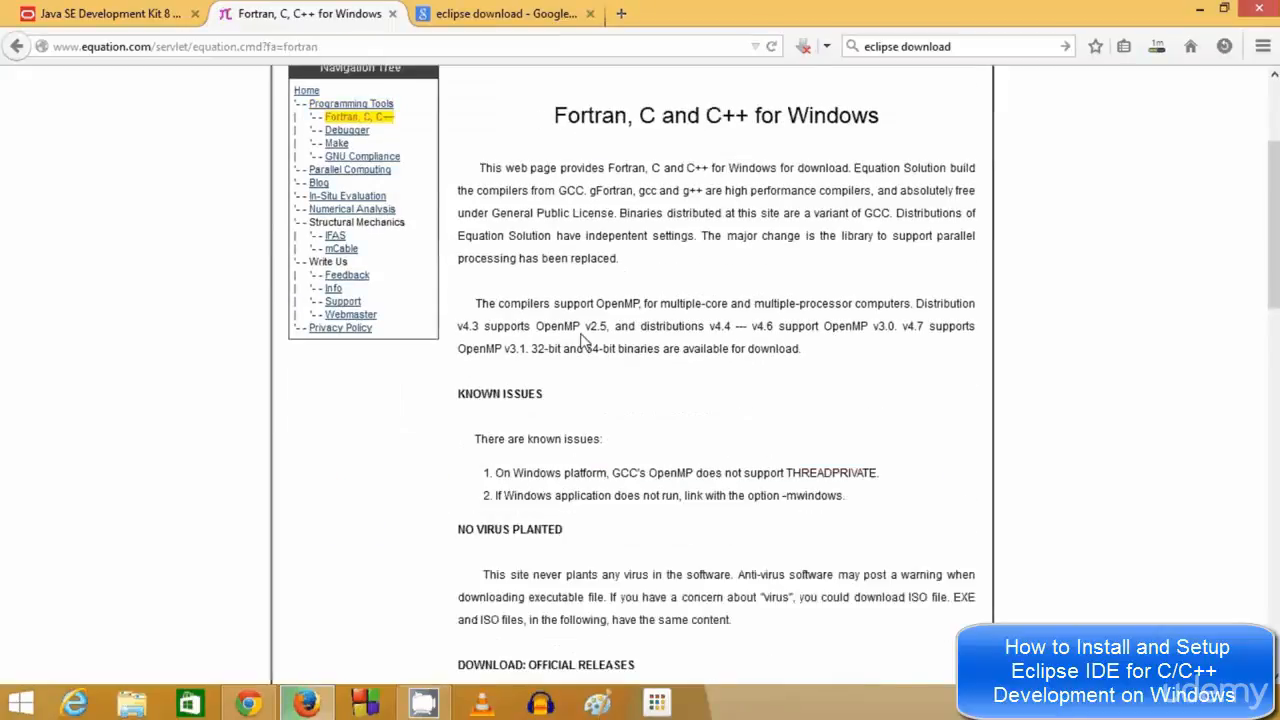
scroll(585, 340, down, 10)
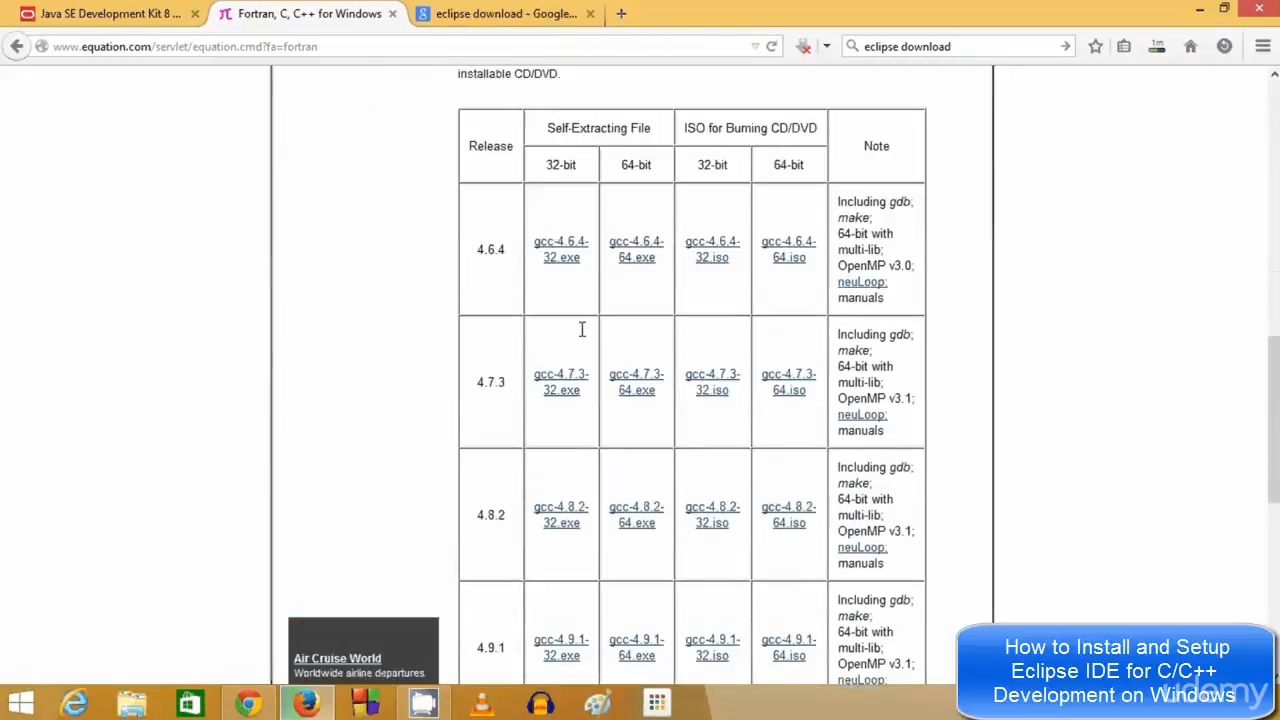
scroll(571, 220, up, 2)
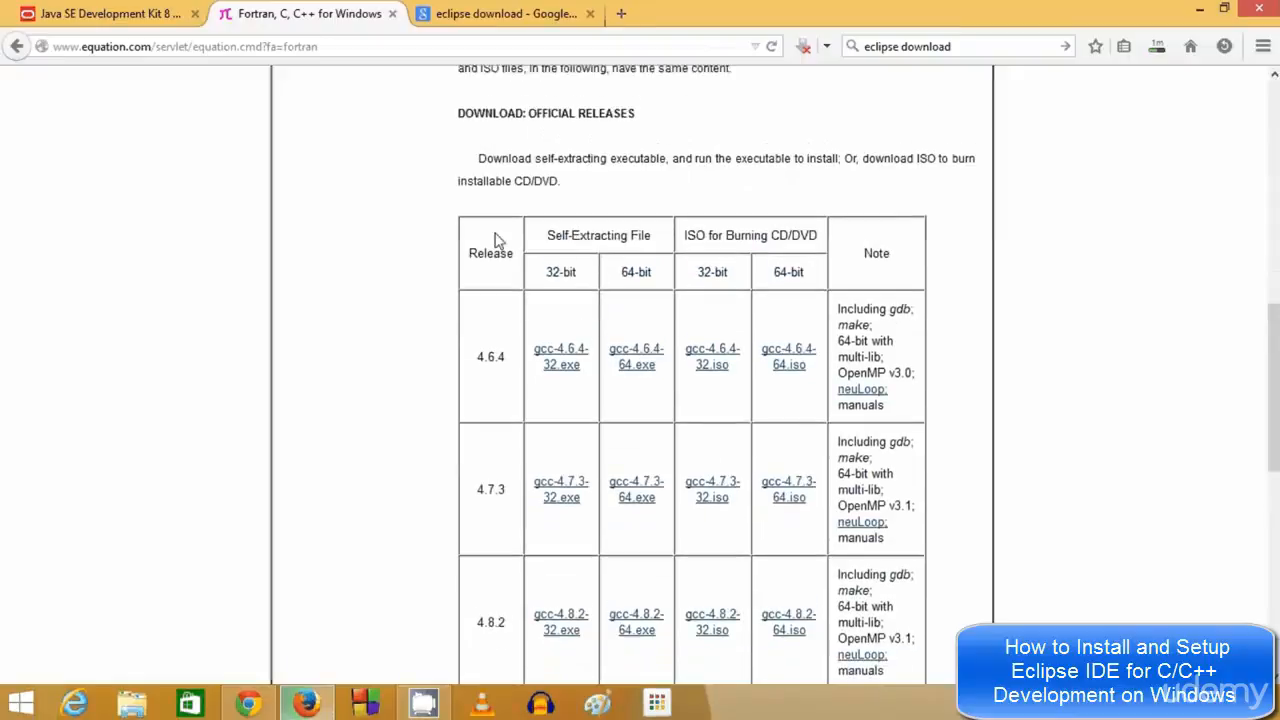
scroll(483, 298, down, 2)
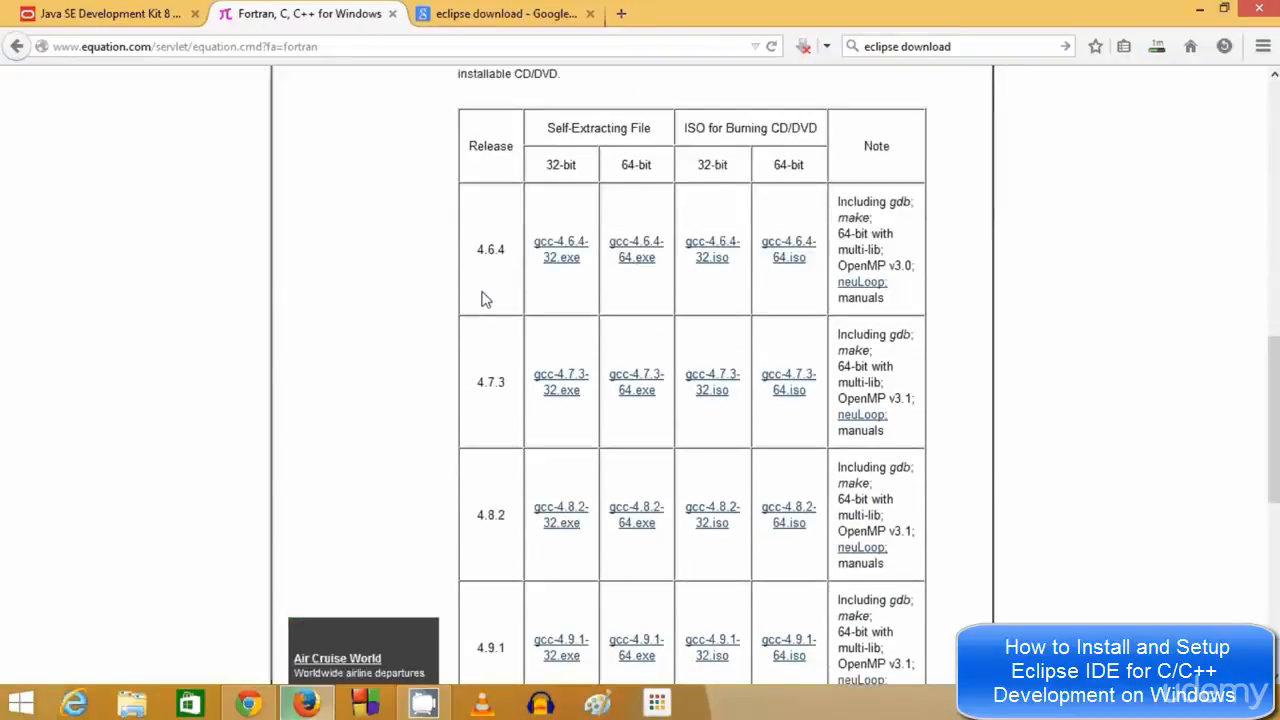
scroll(483, 298, down, 3)
scroll(490, 296, up, 3)
scroll(490, 298, down, 4)
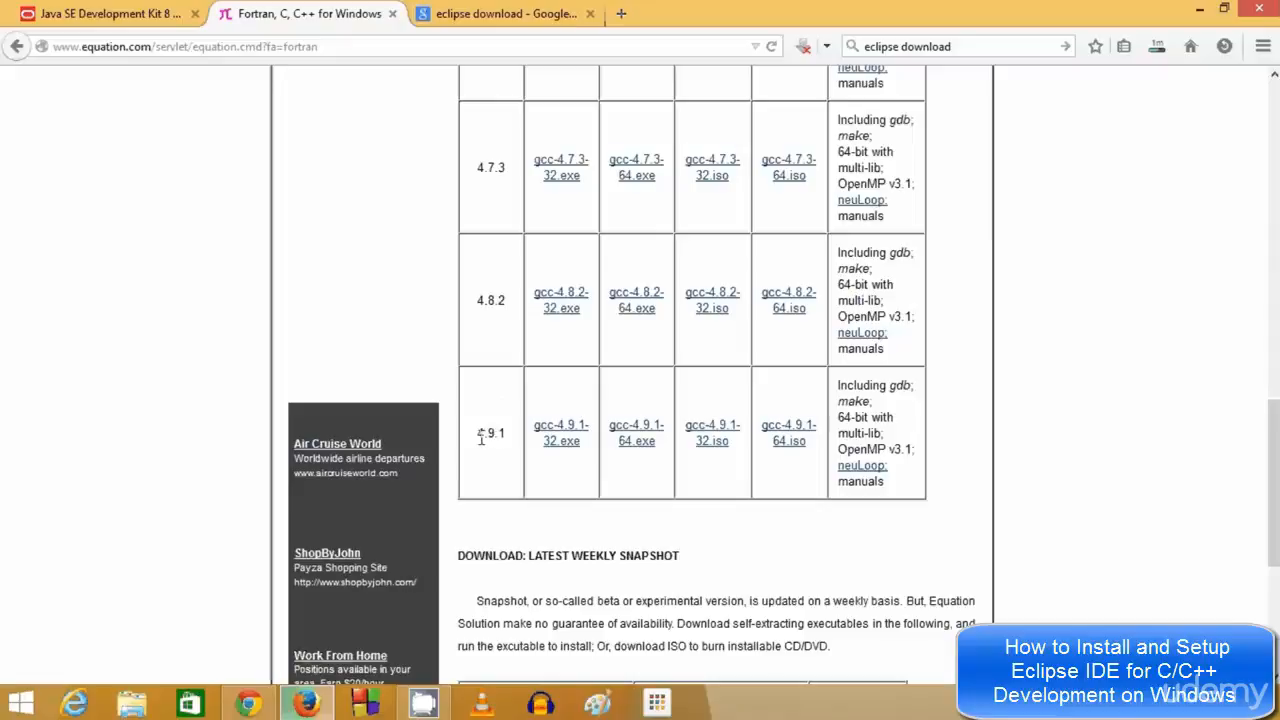
drag(478, 437, 505, 432)
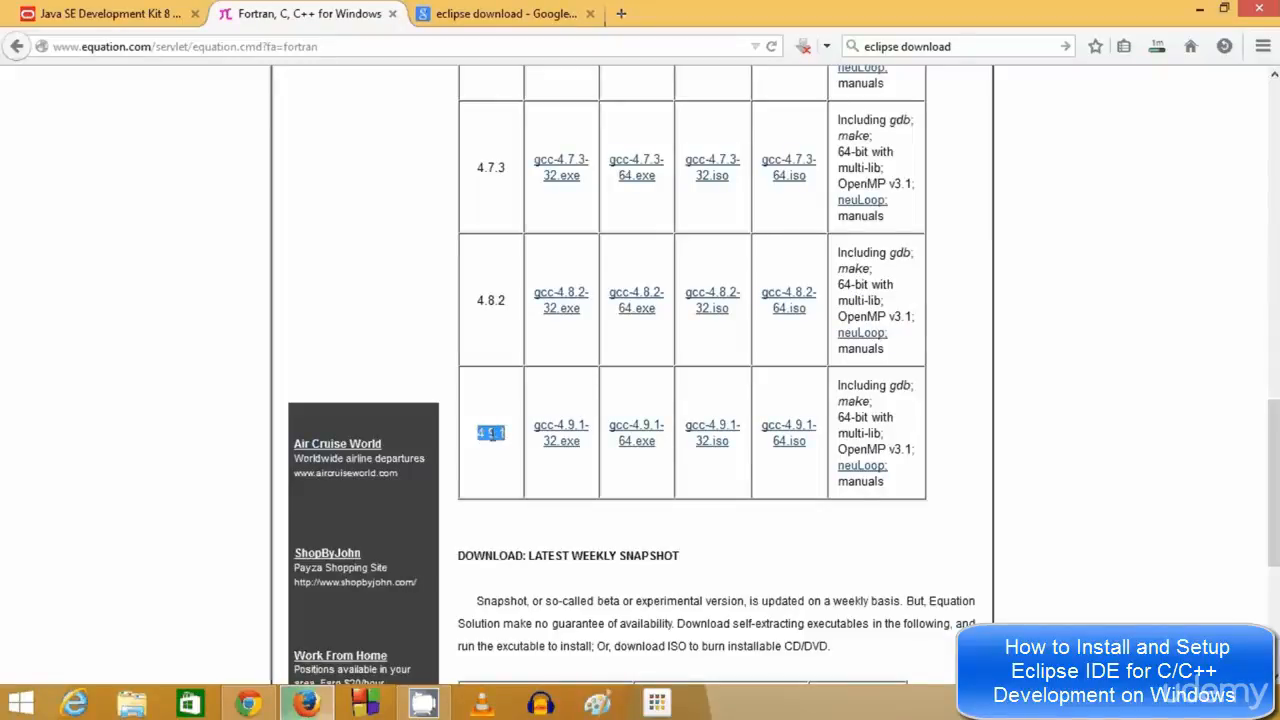
Save gcc-4.9.1-64.exe, then move to the 'eclipse download' search results tab
click(640, 447)
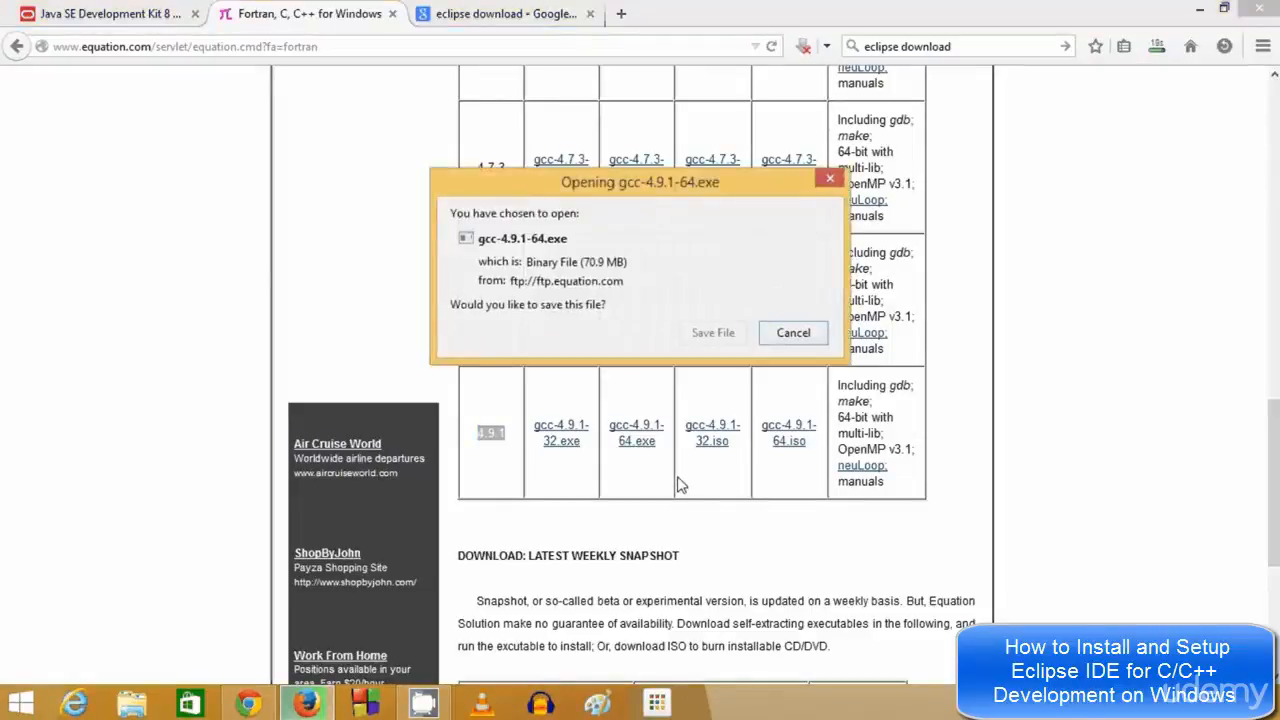
click(713, 340)
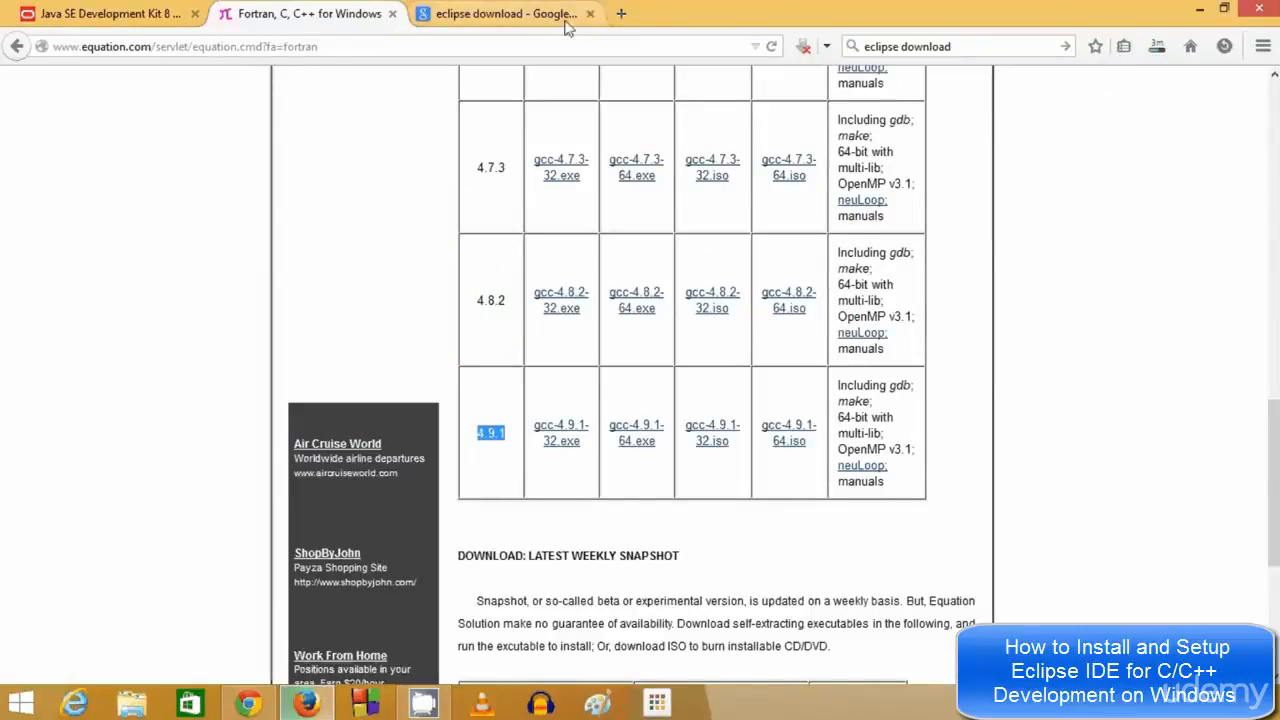
click(493, 24)
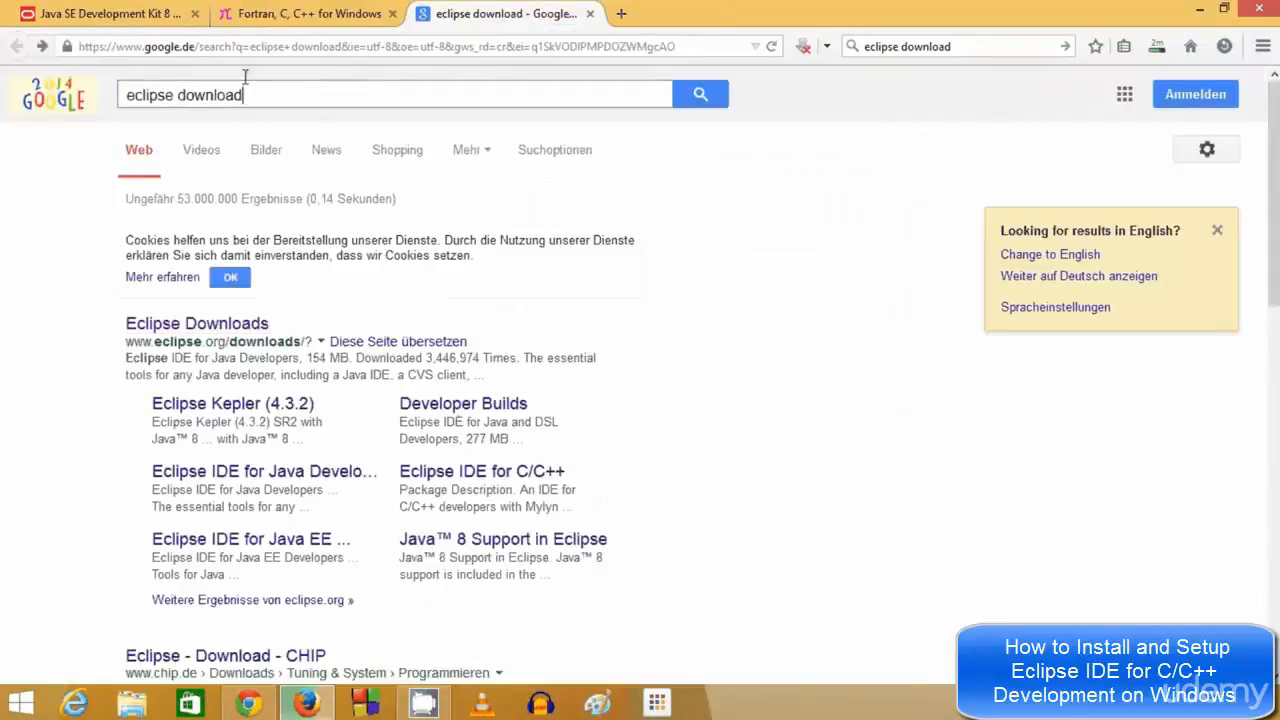
Open the Eclipse Downloads result and scroll the Luna 4.4.1 packages to Eclipse IDE for C/C++ Developers
drag(244, 95, 122, 92)
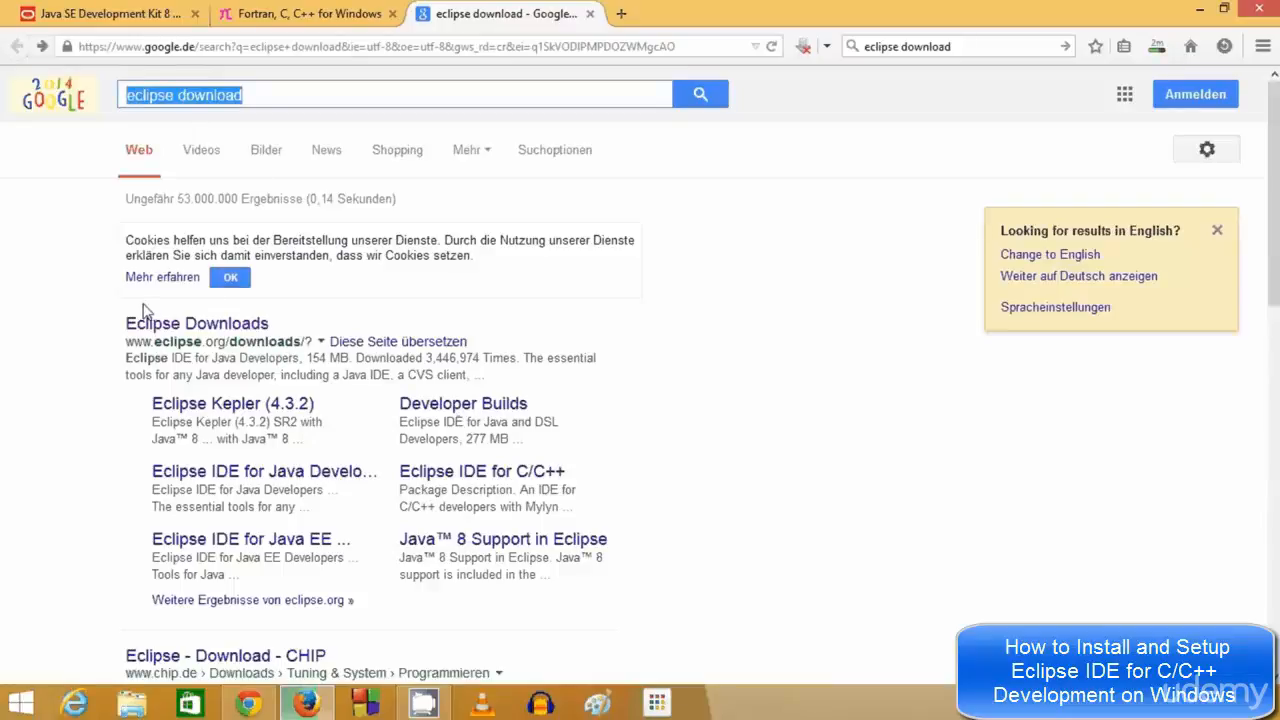
click(232, 328)
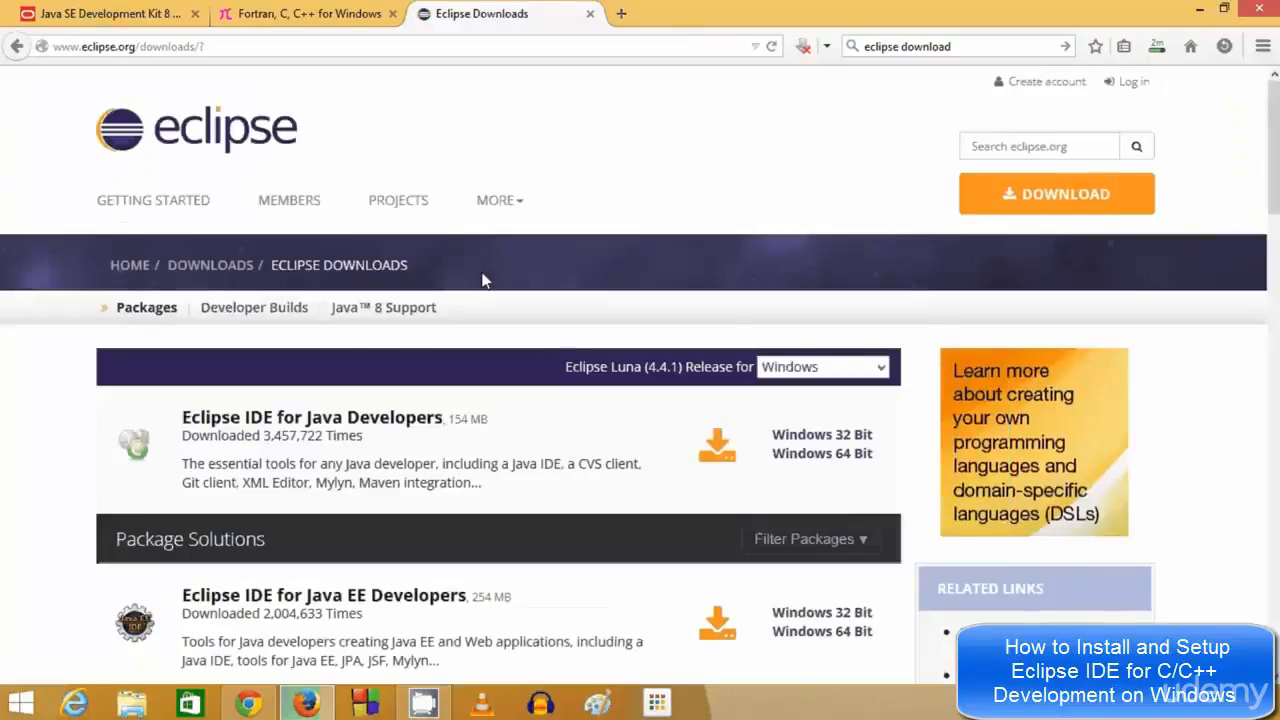
scroll(482, 280, down, 3)
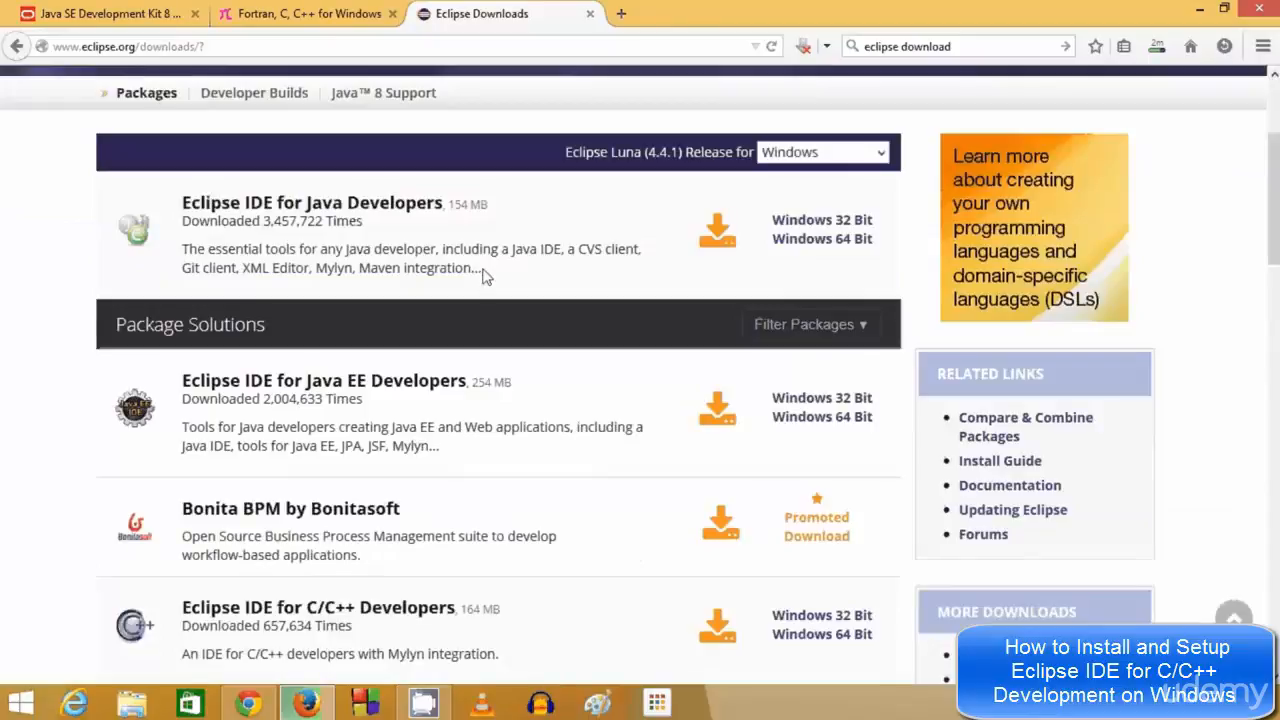
scroll(360, 250, down, 6)
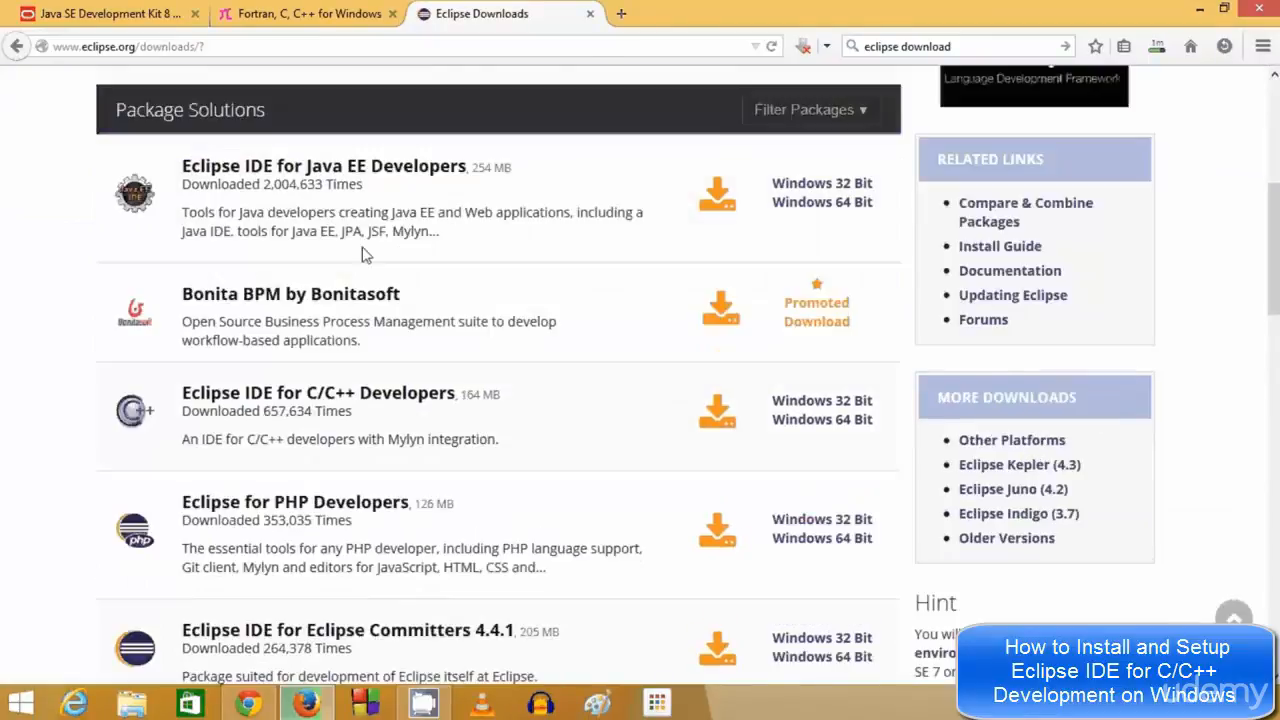
scroll(407, 330, down, 2)
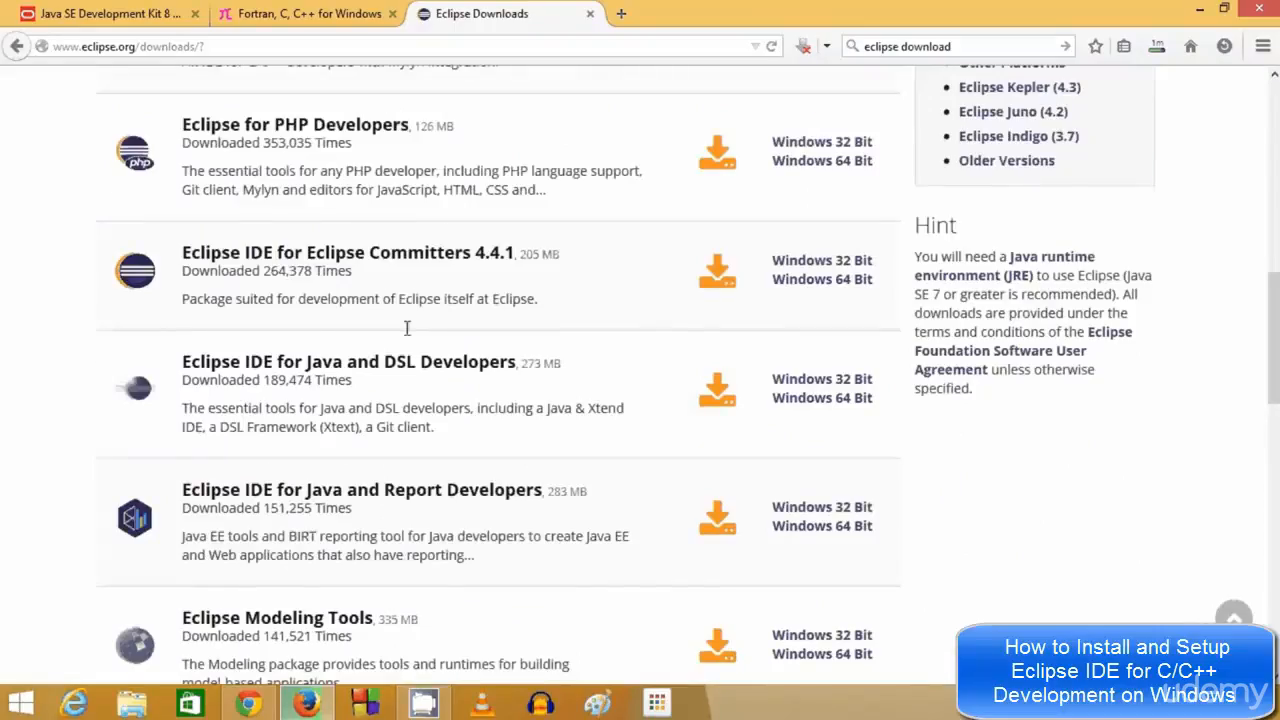
scroll(407, 330, up, 10)
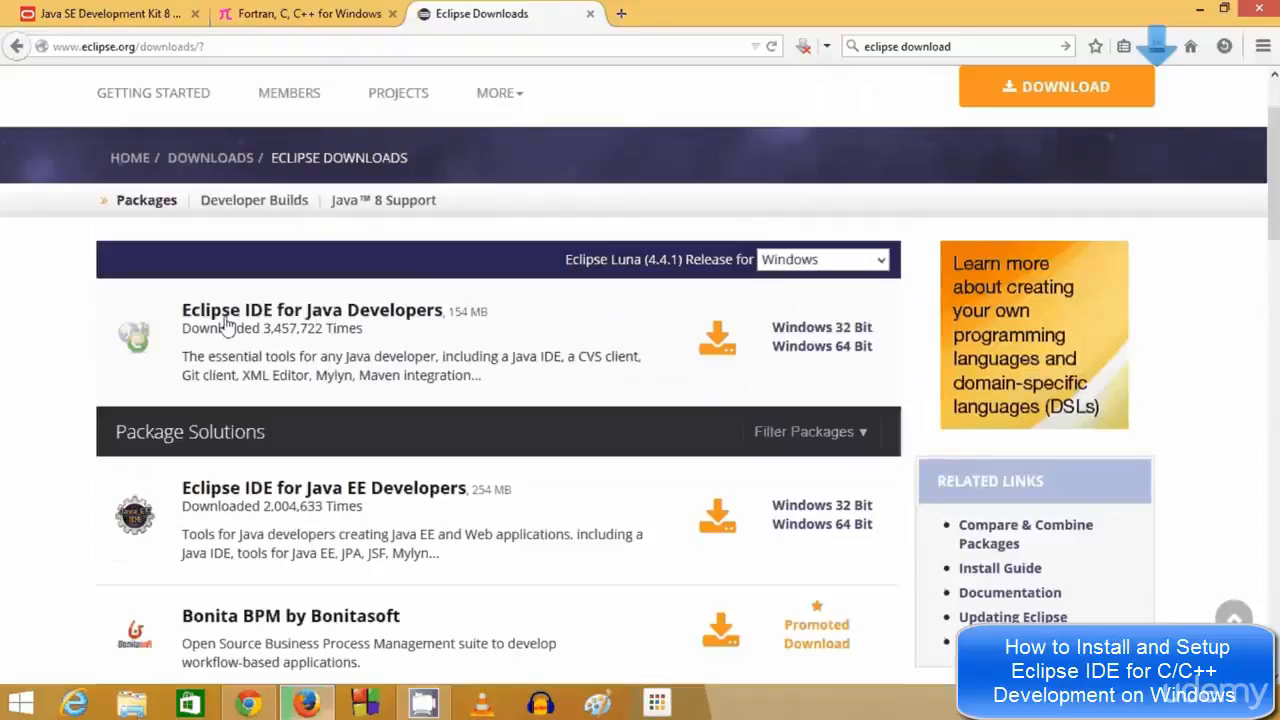
scroll(369, 320, down, 2)
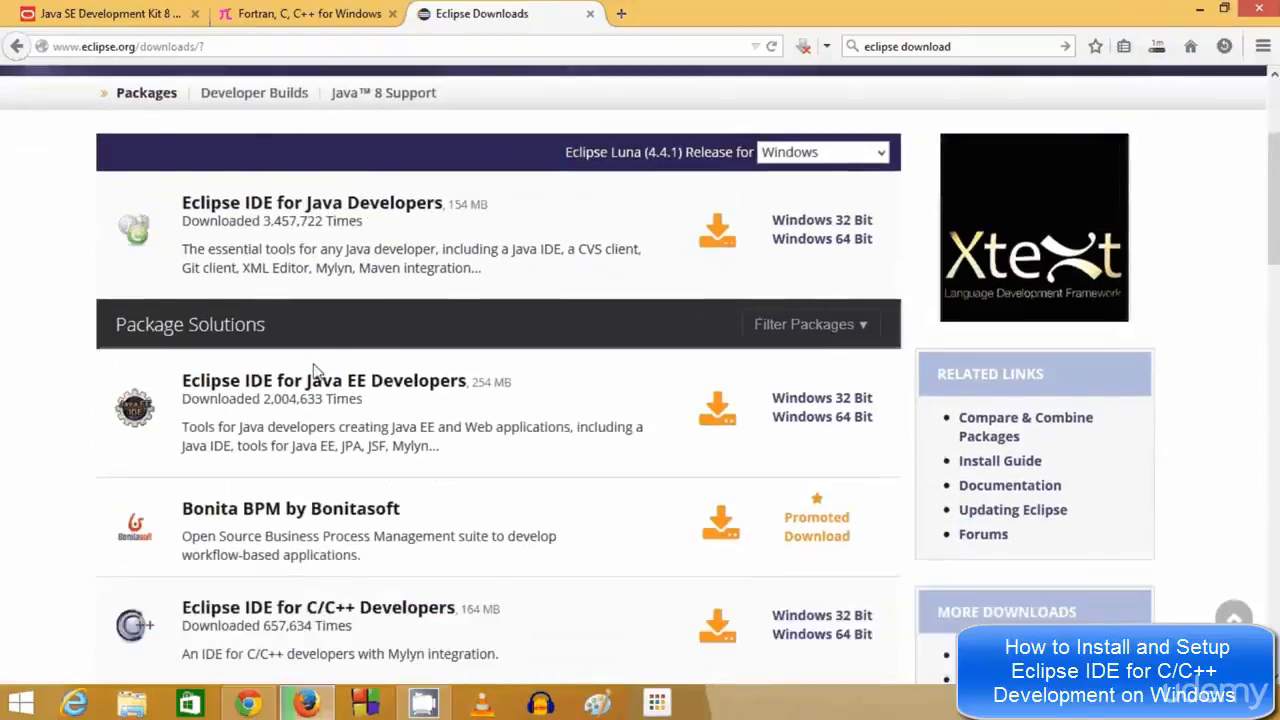
scroll(251, 386, down, 5)
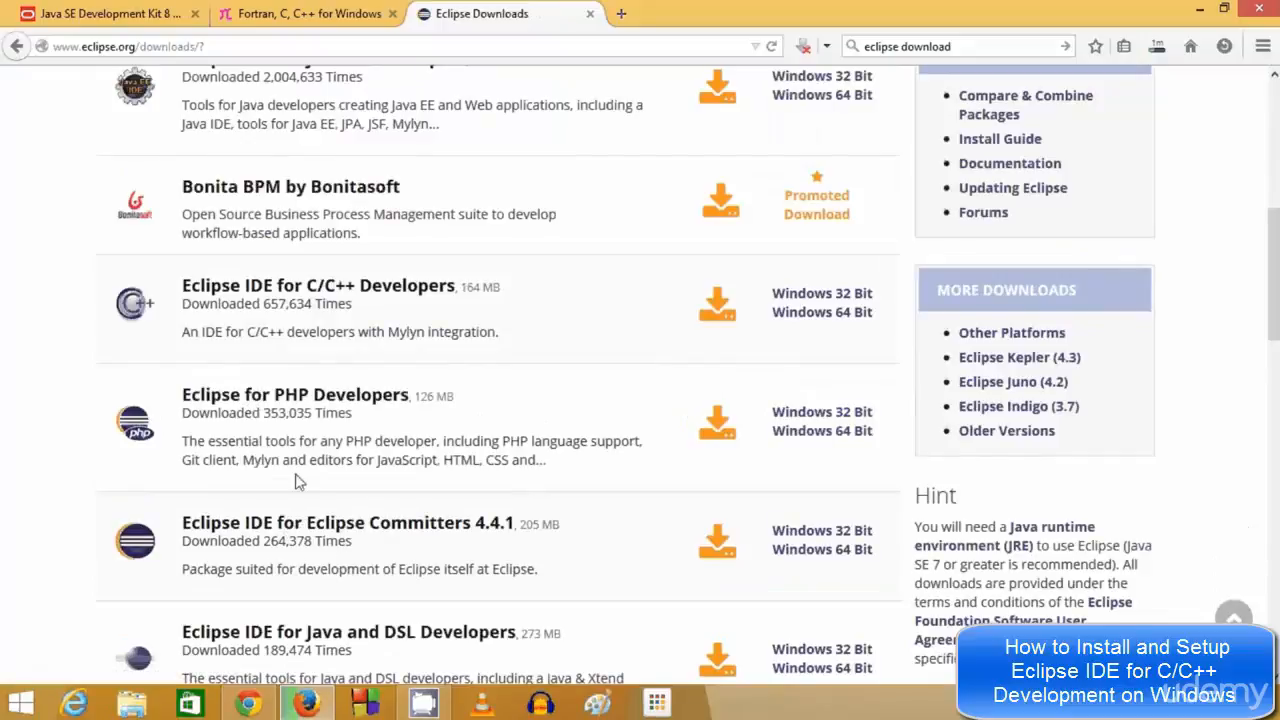
scroll(296, 484, up, 2)
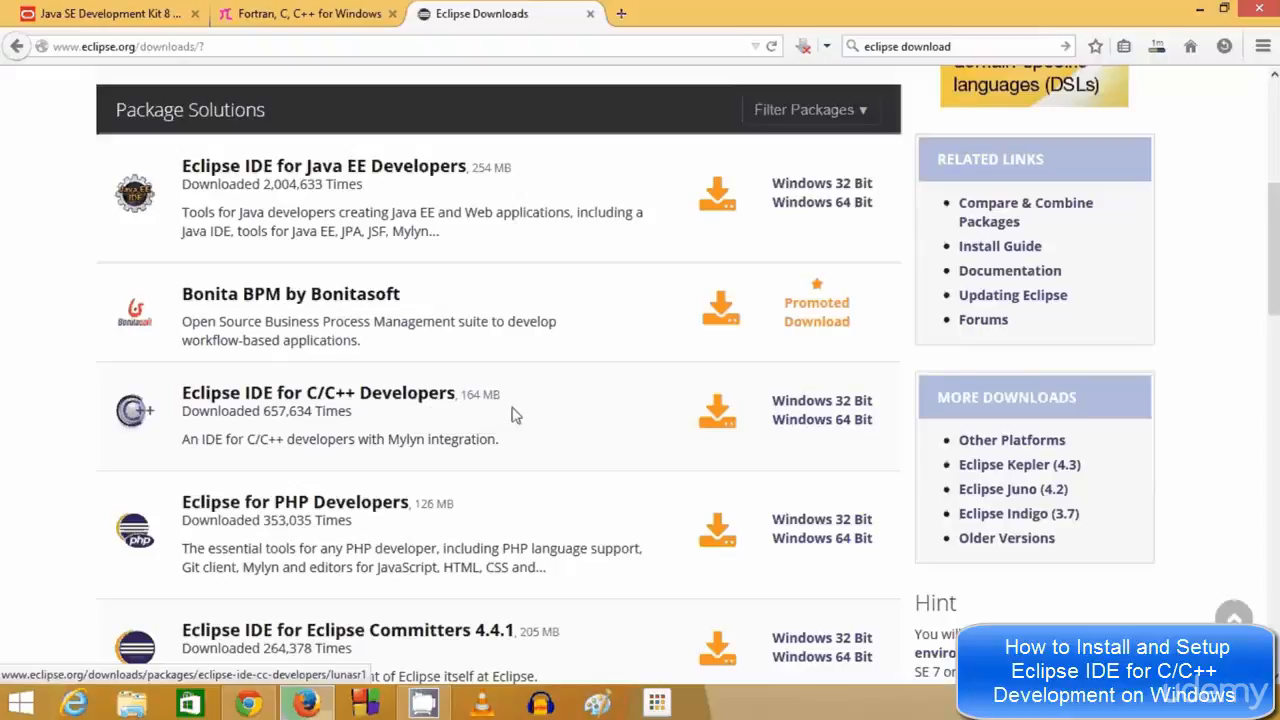
Pick Windows 64 Bit for the C/C++ package and download from the Esslingen, Germany mirror
click(818, 421)
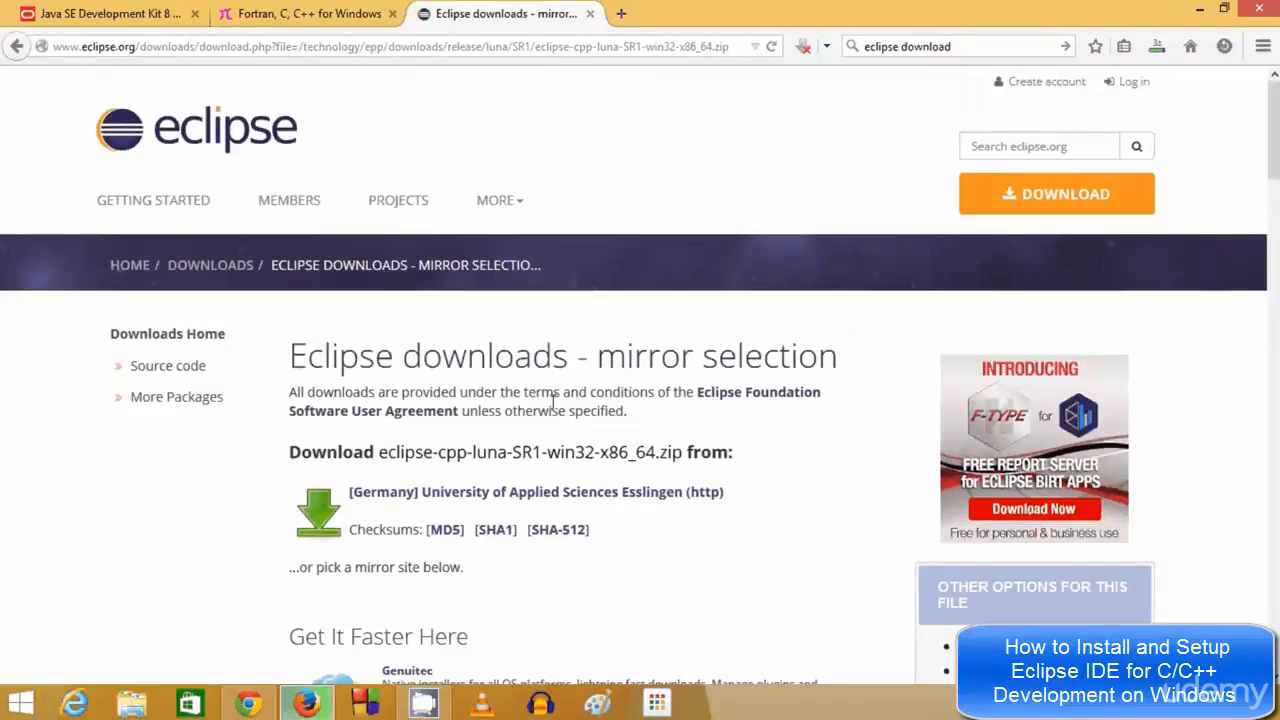
scroll(555, 400, down, 2)
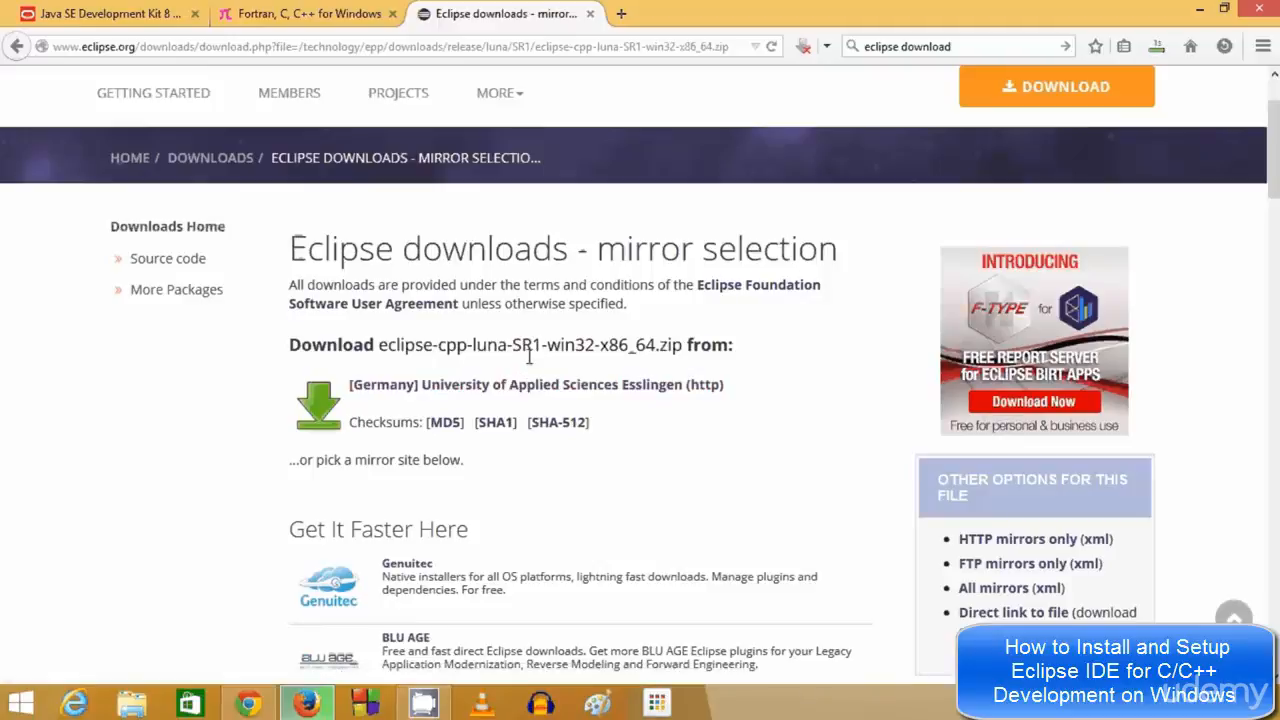
click(540, 386)
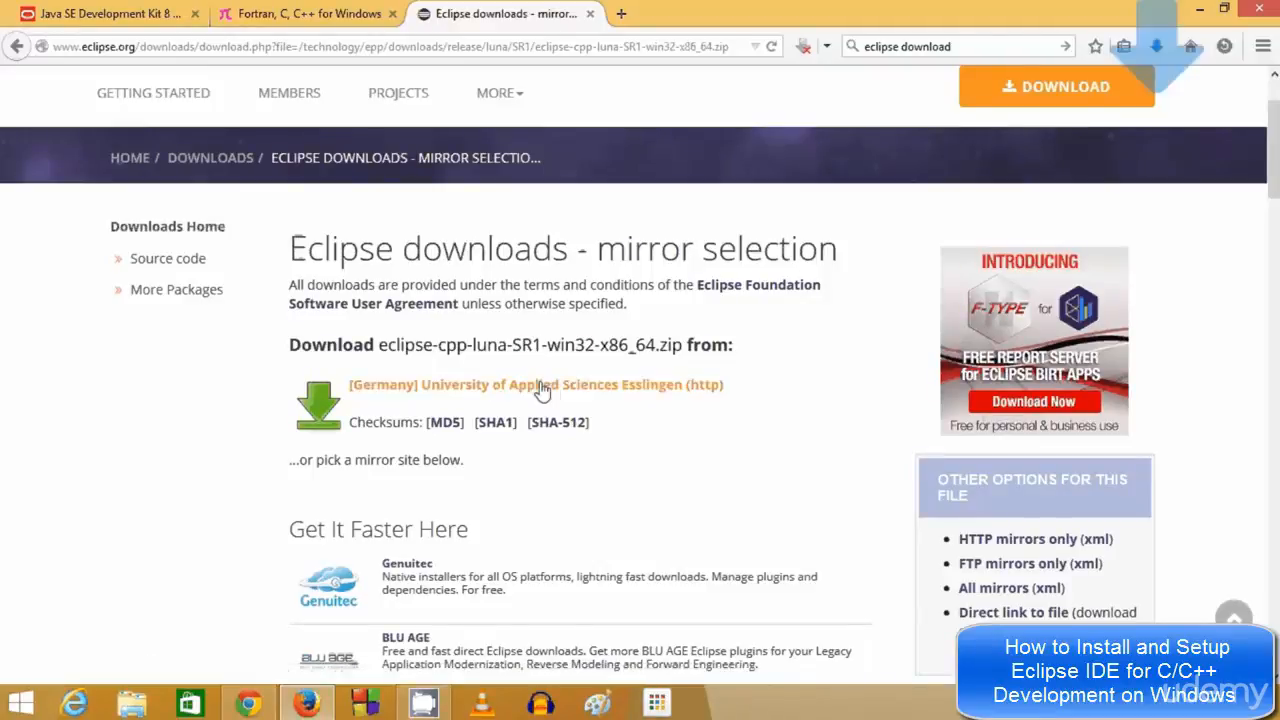
scroll(545, 394, down, 2)
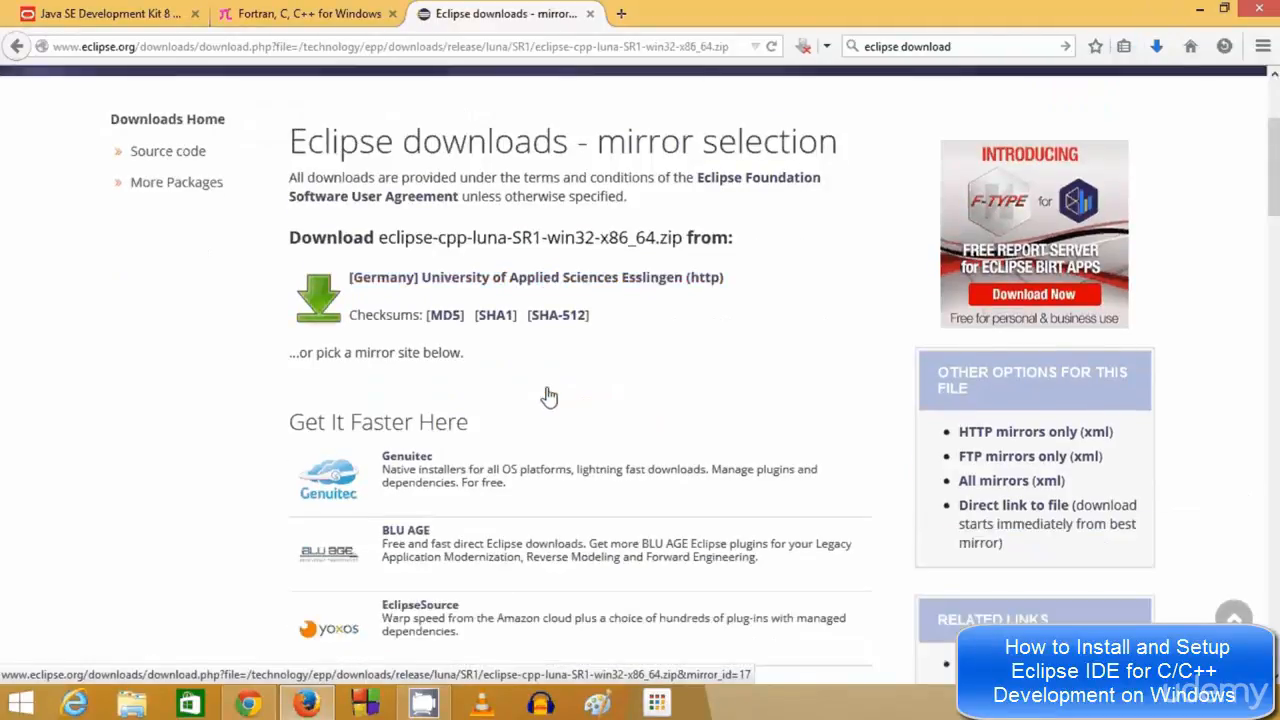
scroll(549, 397, down, 1)
scroll(549, 397, up, 2)
click(551, 392)
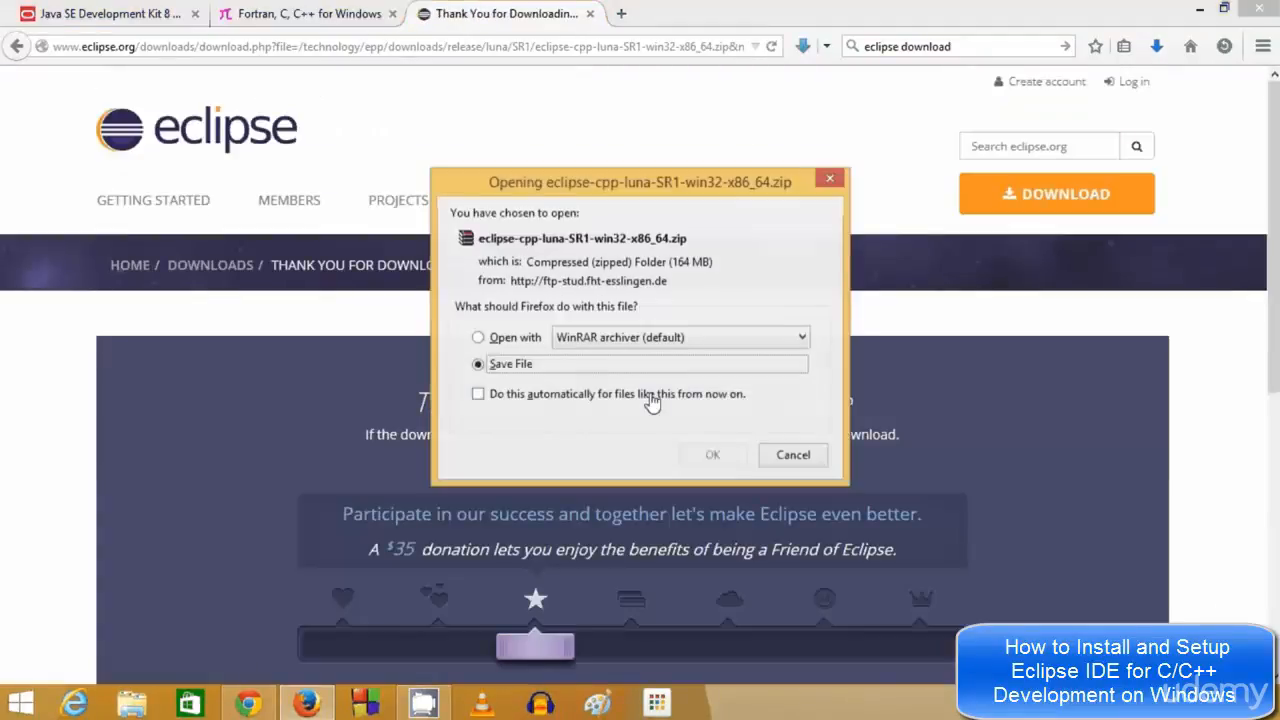
Save eclipse-cpp-luna-SR1-win32-x86_64.zip to disk and check its progress in the Downloads panel
click(701, 459)
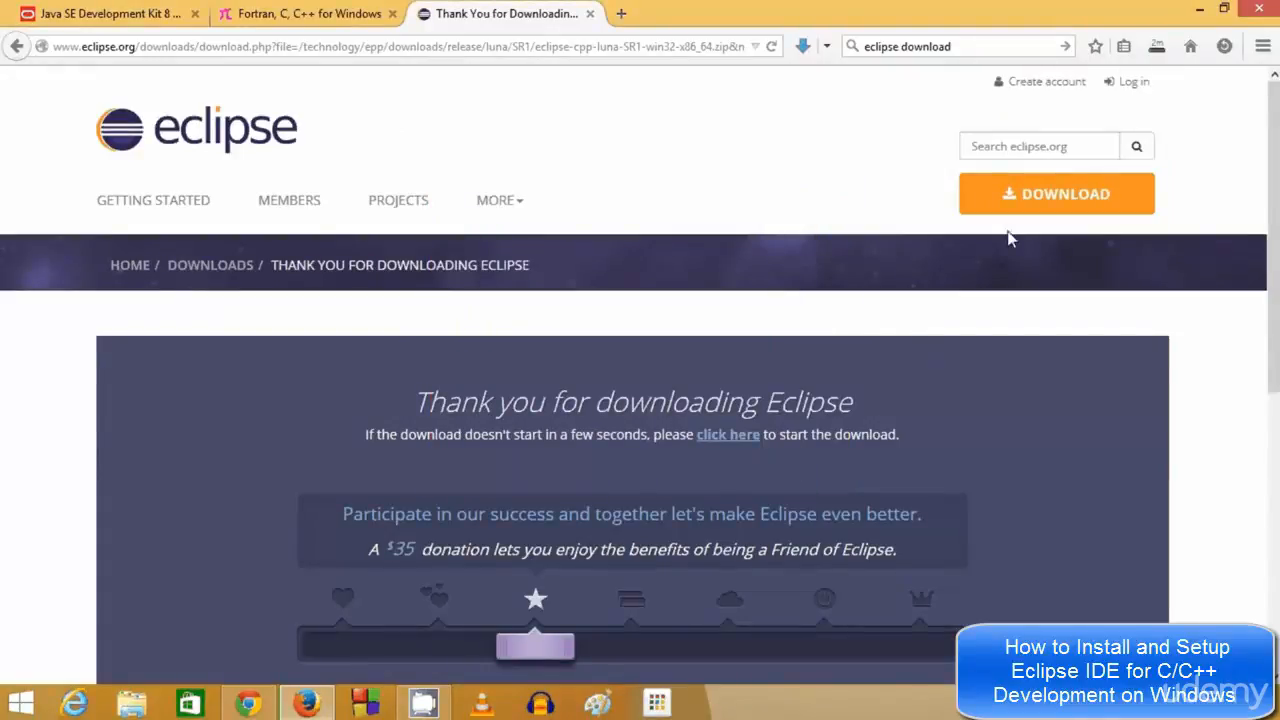
click(1157, 48)
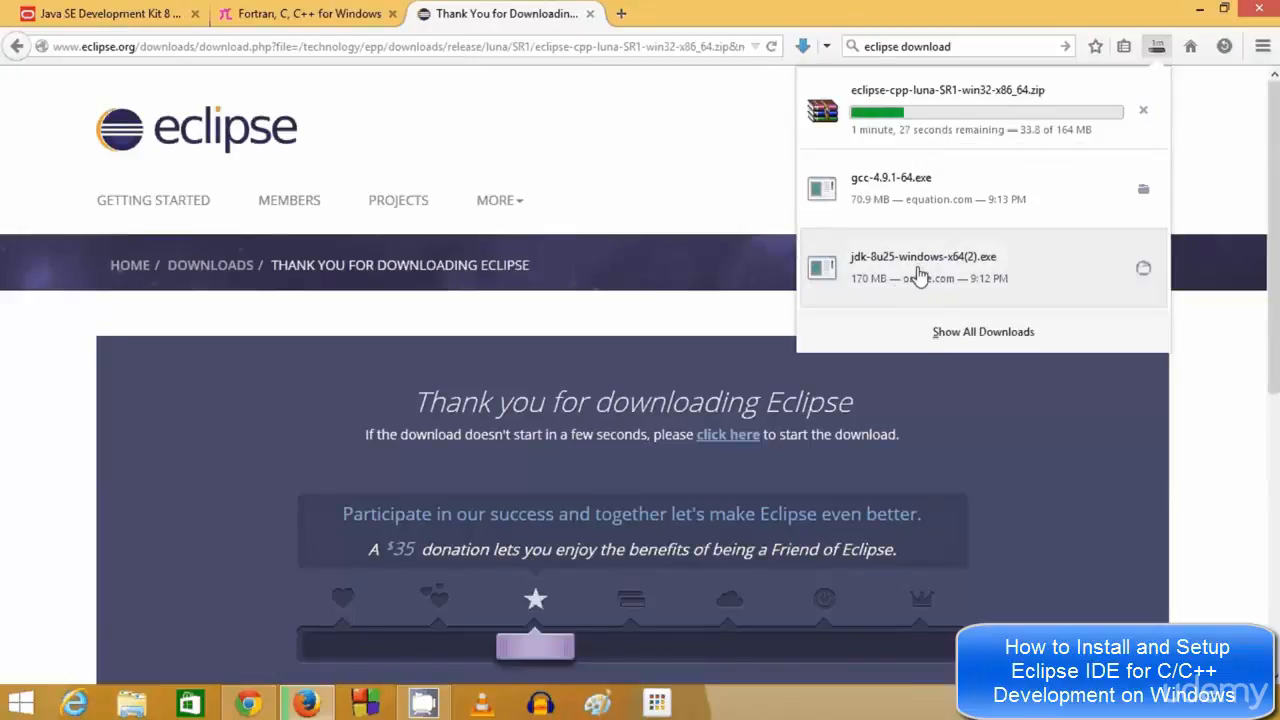
click(918, 275)
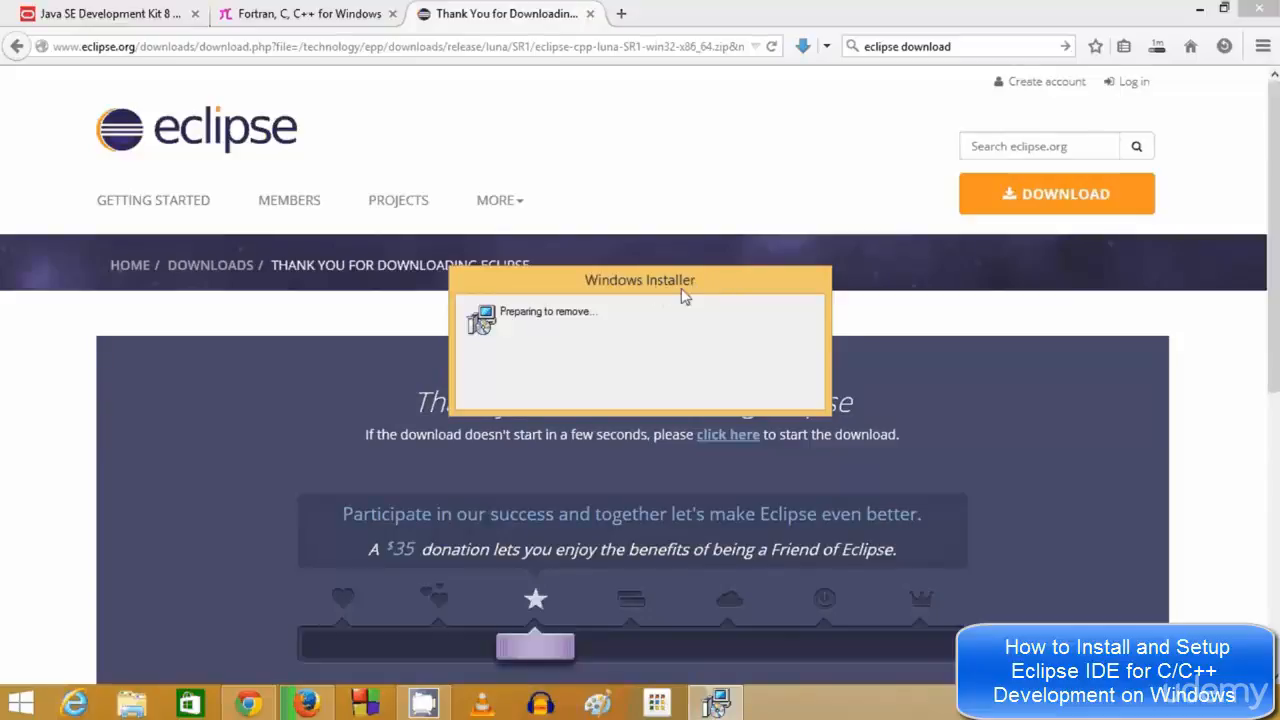
Reposition the Windows Installer and Java 8 Update 25 (64-bit) progress windows over the thank-you page
drag(675, 290, 670, 207)
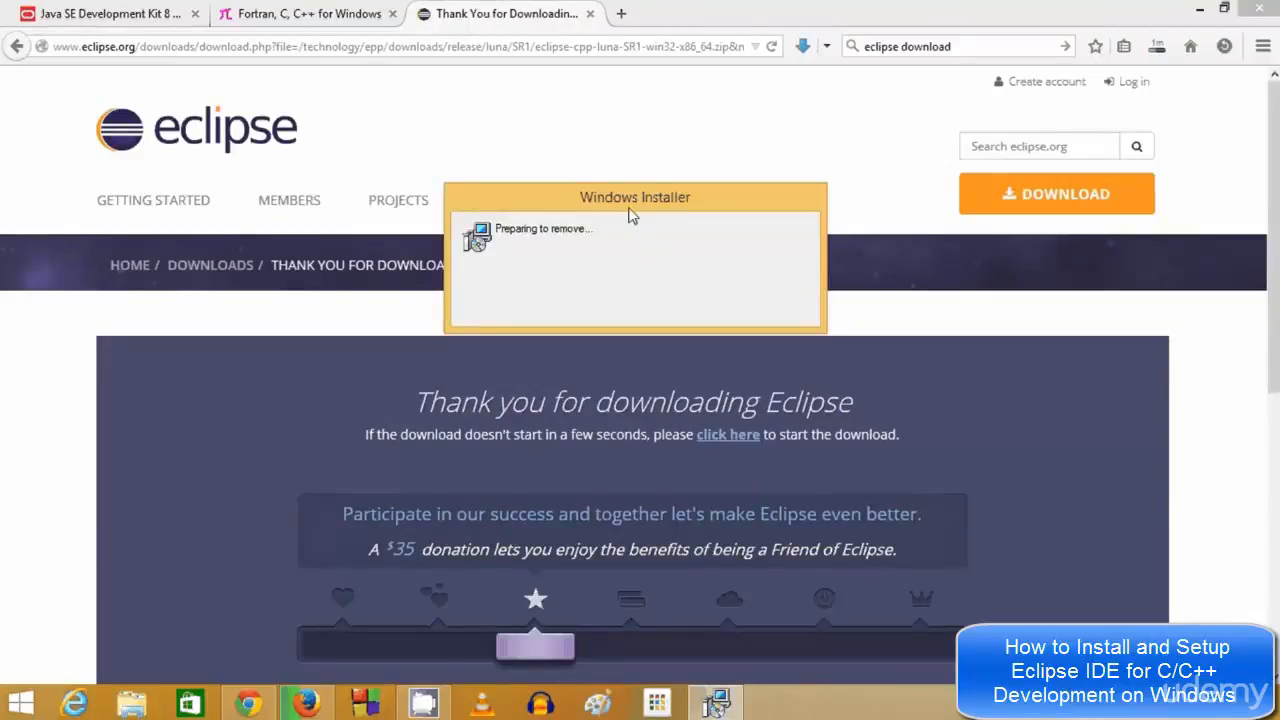
drag(636, 205, 622, 171)
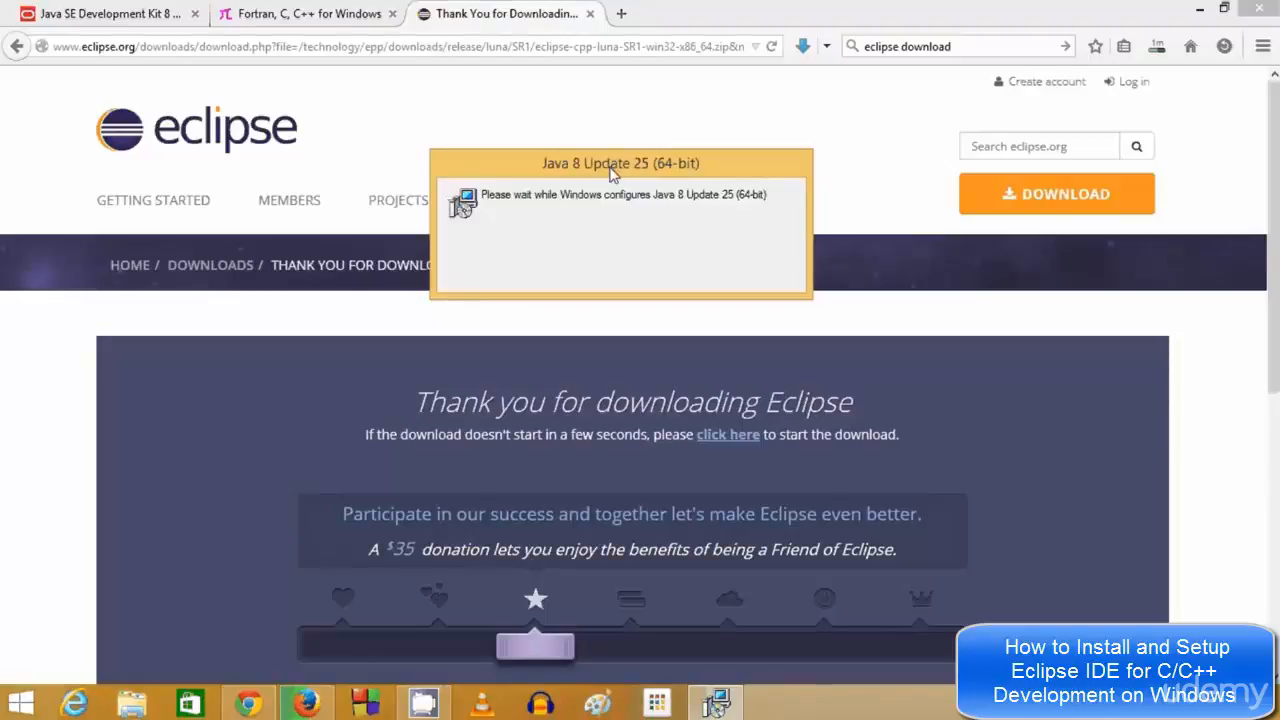
drag(615, 171, 659, 201)
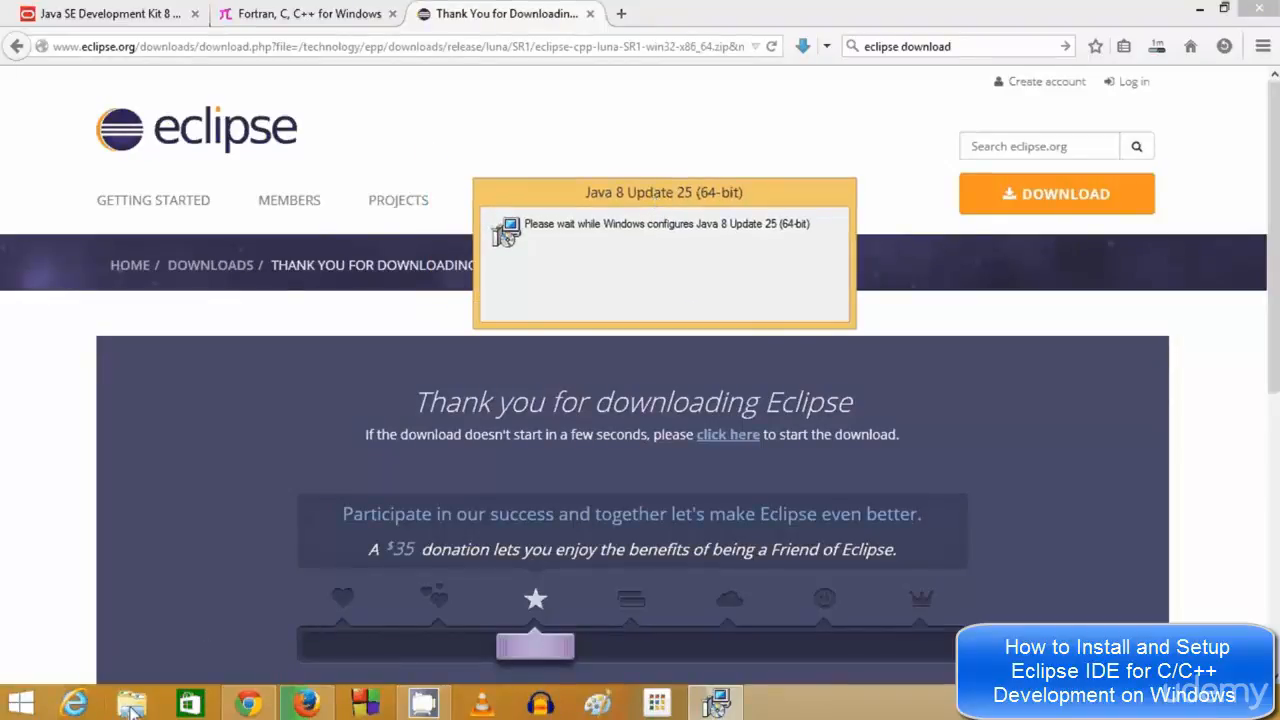
Open File Explorer and answer No to reinstalling Java SE Development Kit 8 Update 25
click(135, 708)
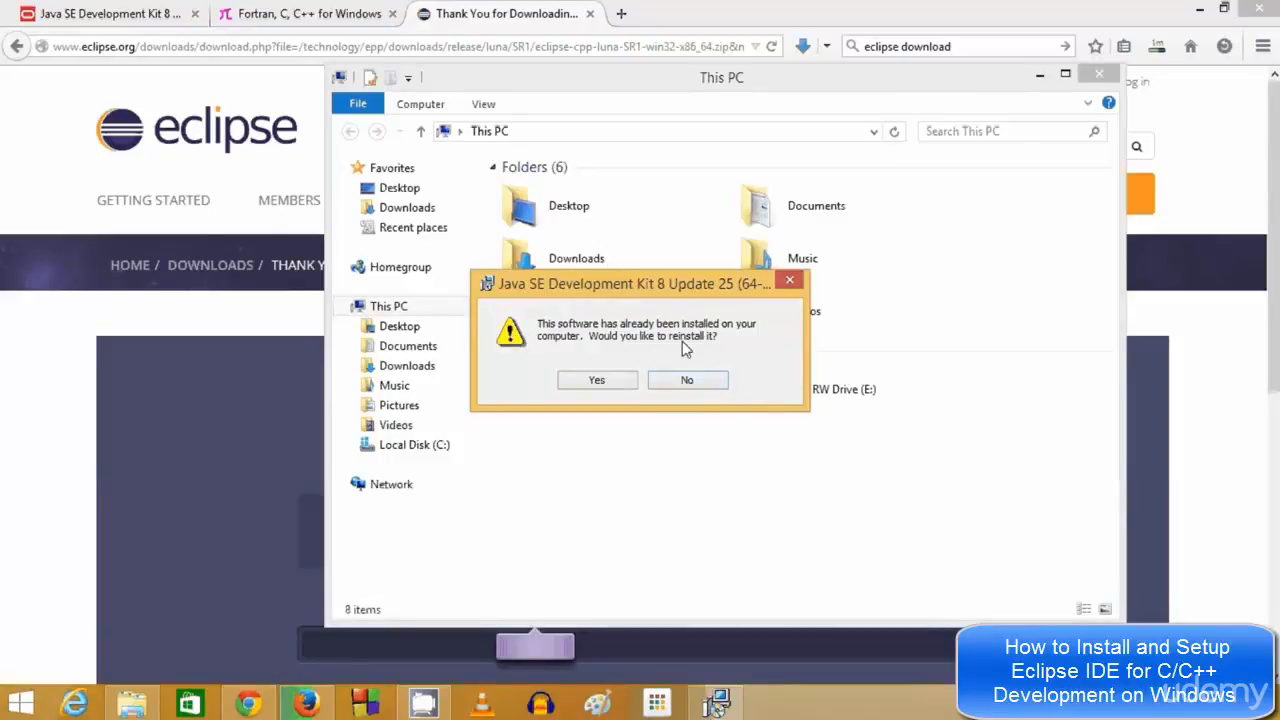
click(697, 382)
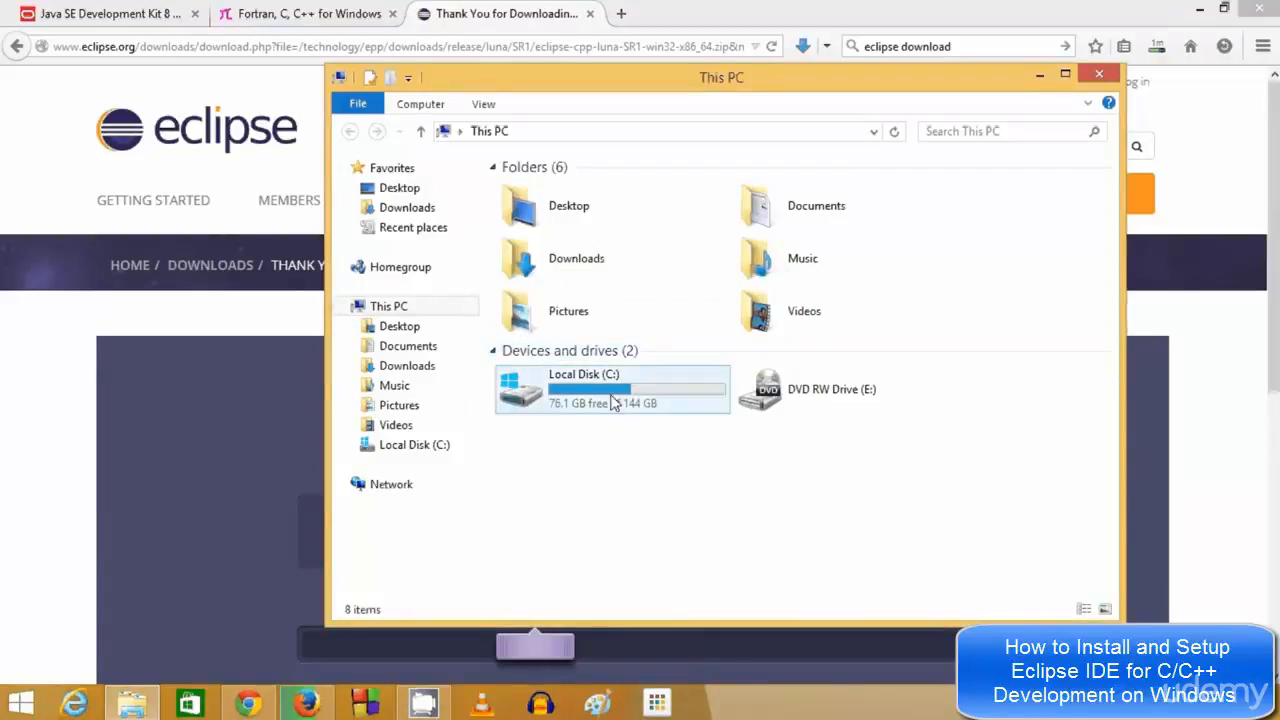
Maximize File Explorer and browse from Local Disk (C:) through Program Files into the Java folder
click(1065, 74)
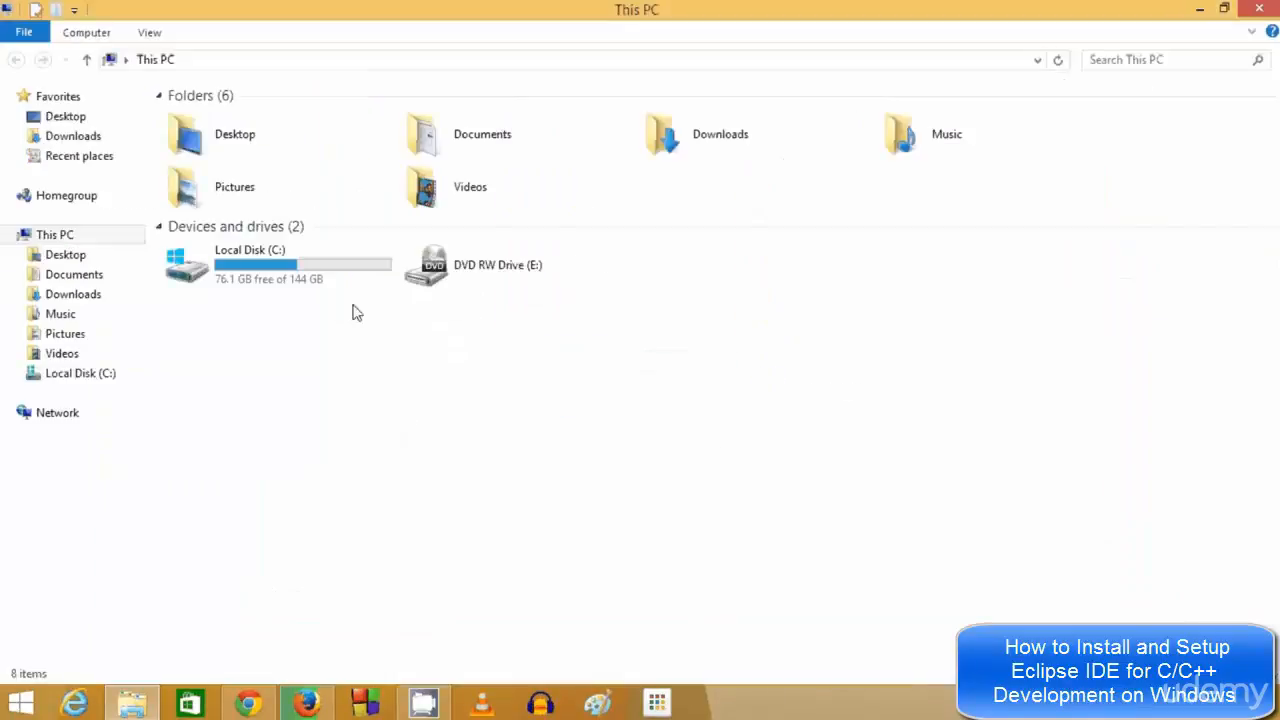
double_click(306, 277)
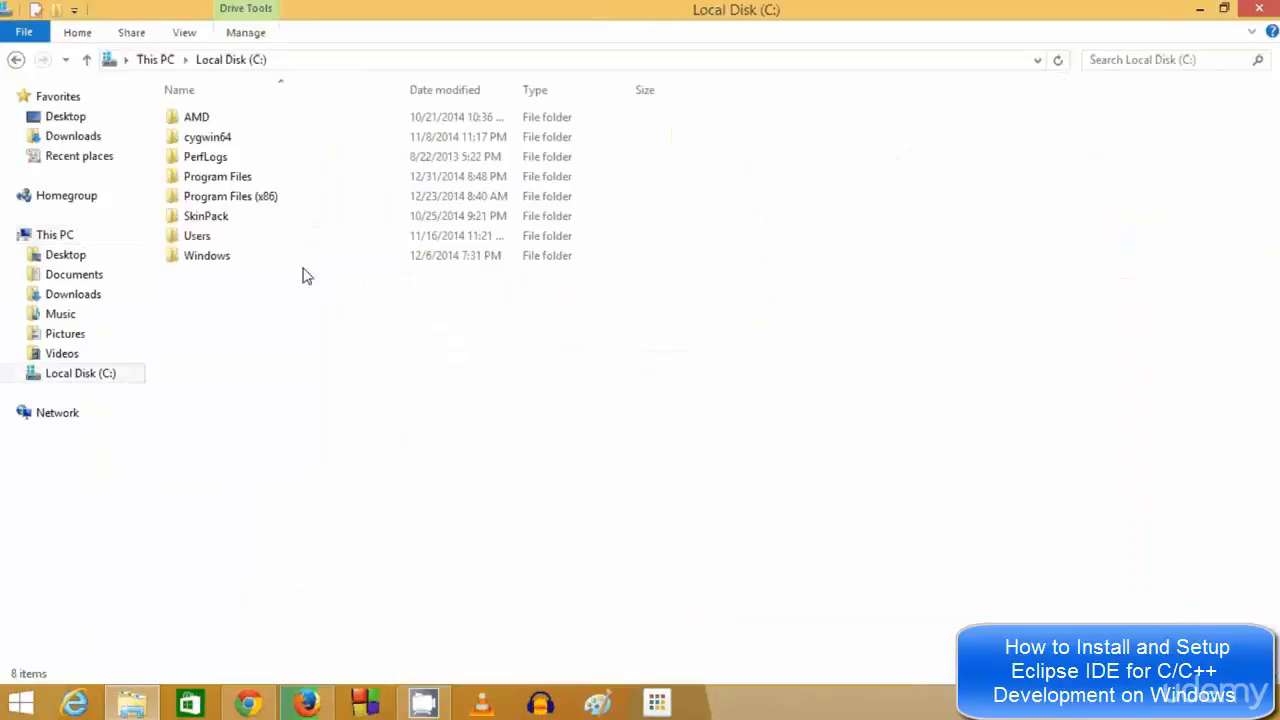
double_click(226, 180)
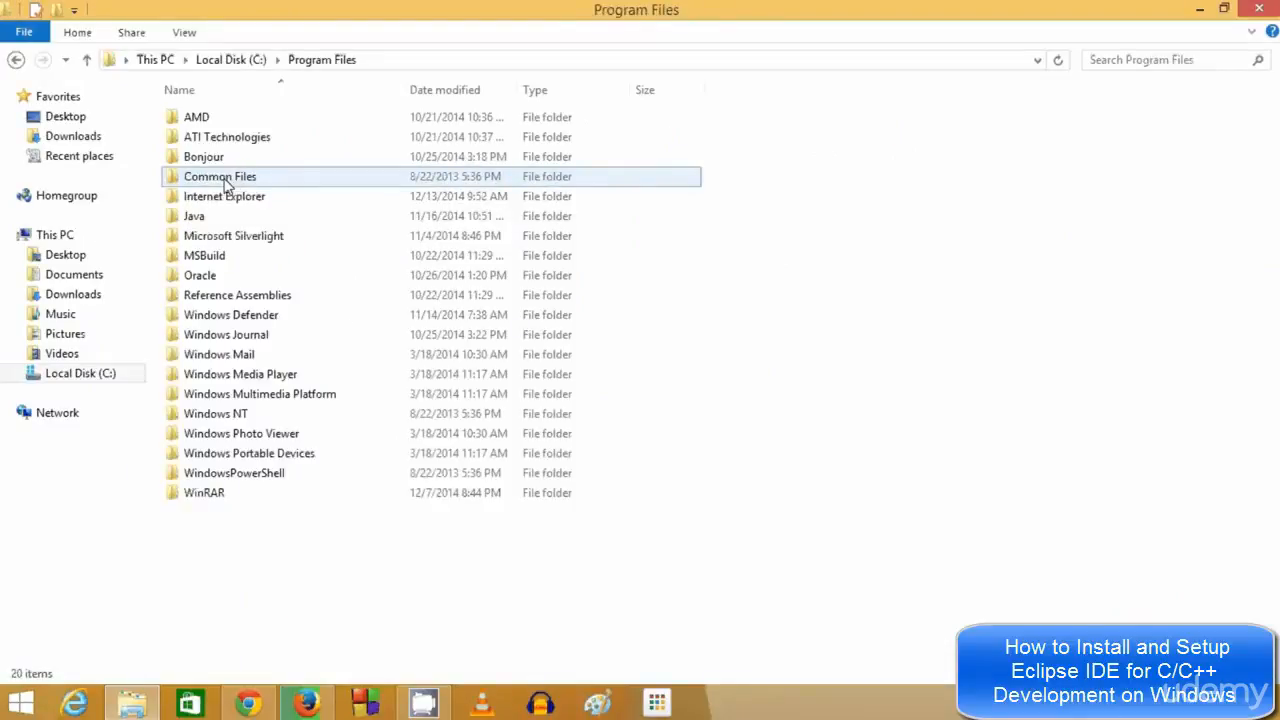
mouse_move(218, 221)
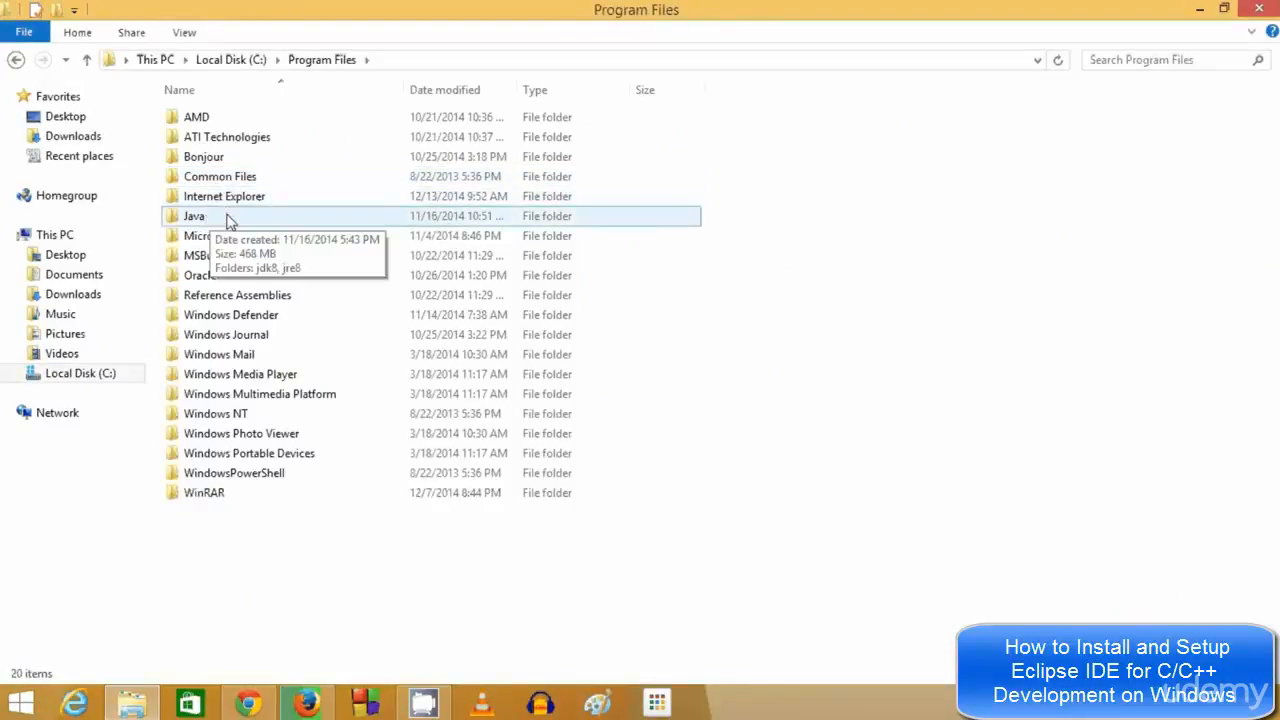
double_click(190, 219)
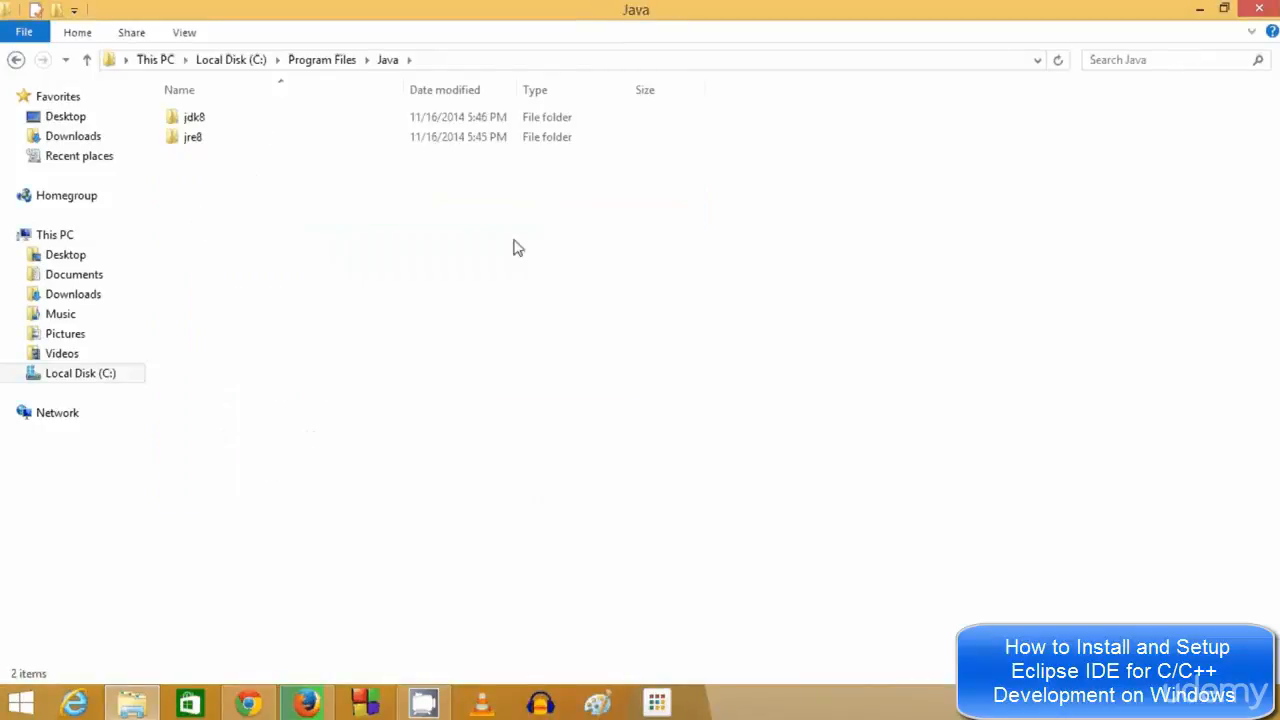
drag(524, 242, 198, 112)
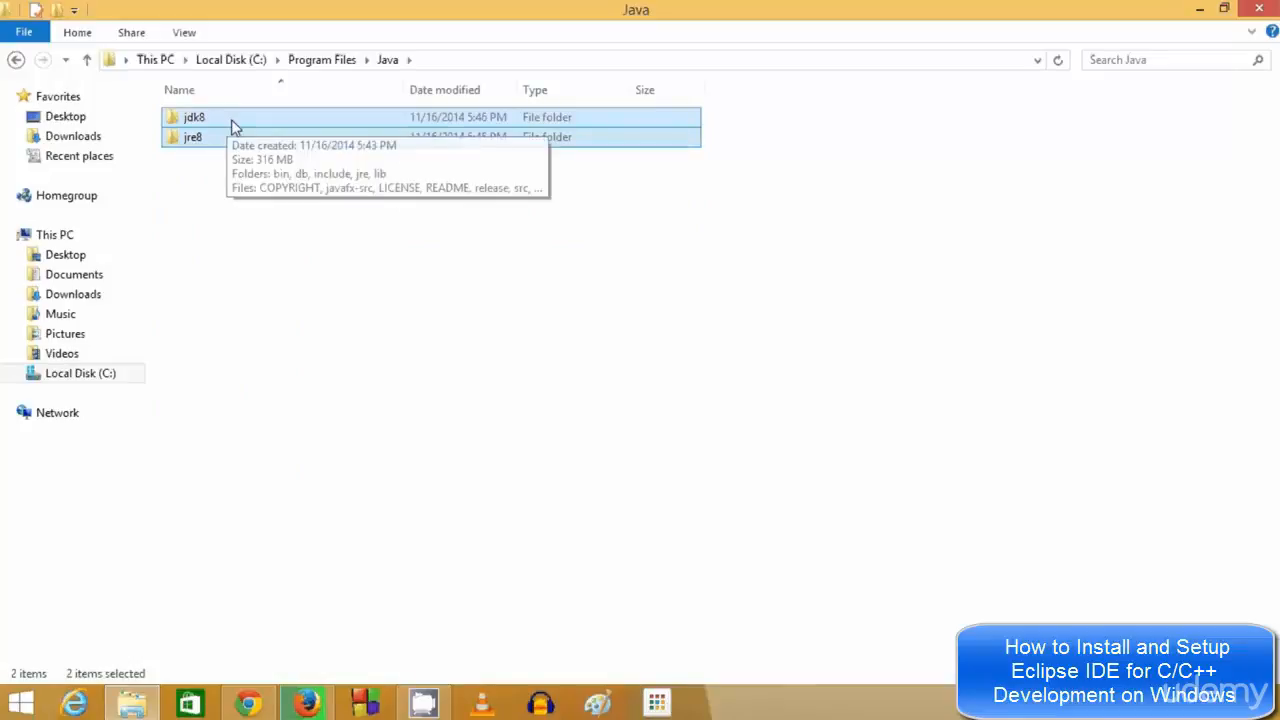
click(220, 172)
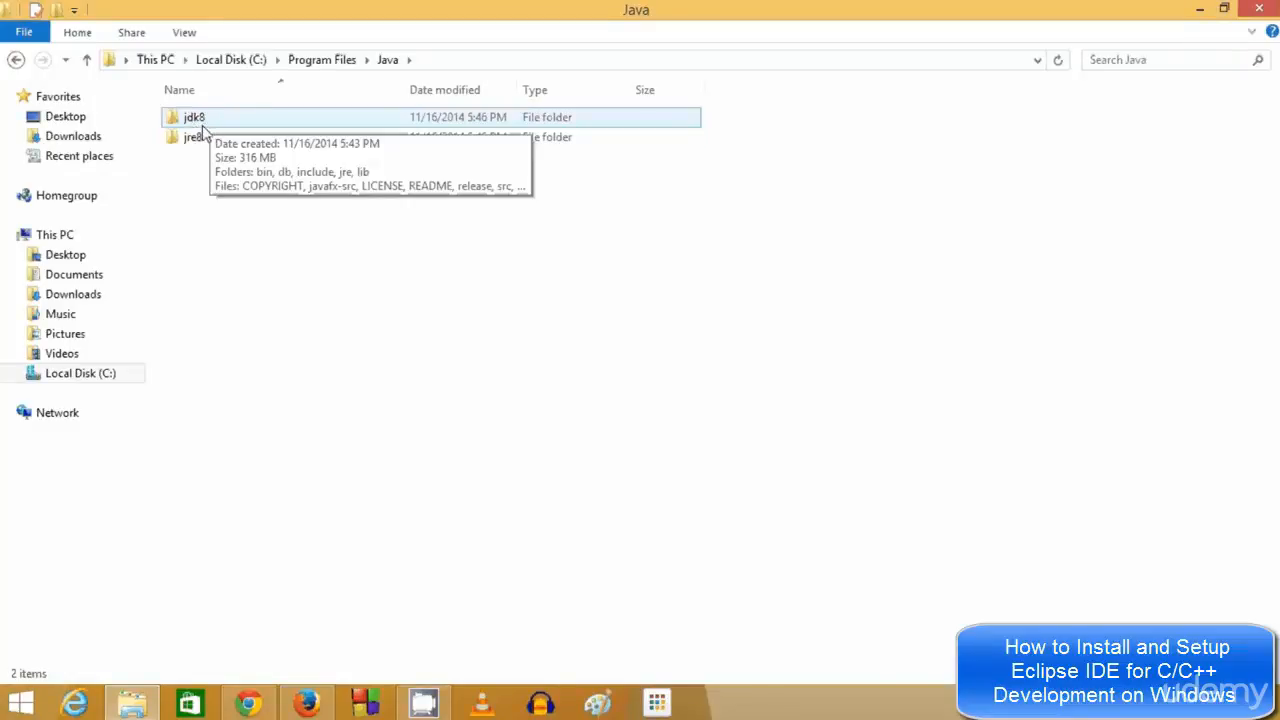
click(203, 142)
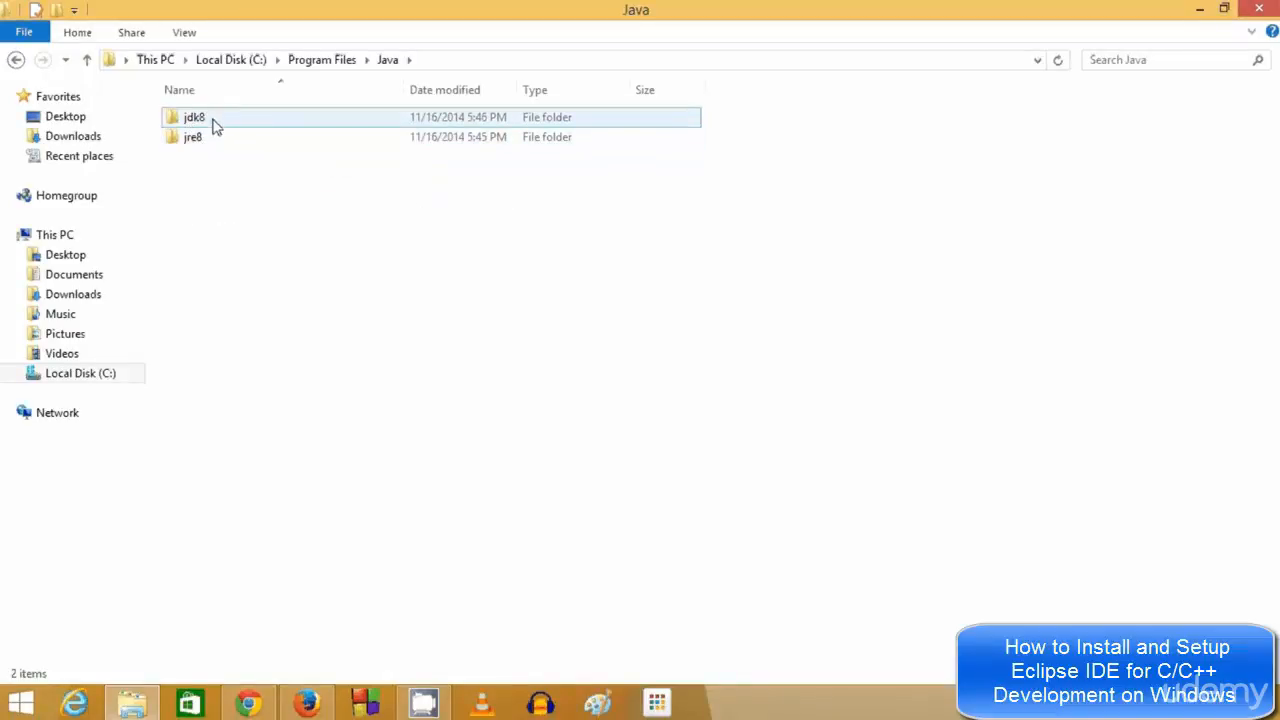
Open jdk8\bin and scroll through its contents, including java, javac and javaw
double_click(212, 124)
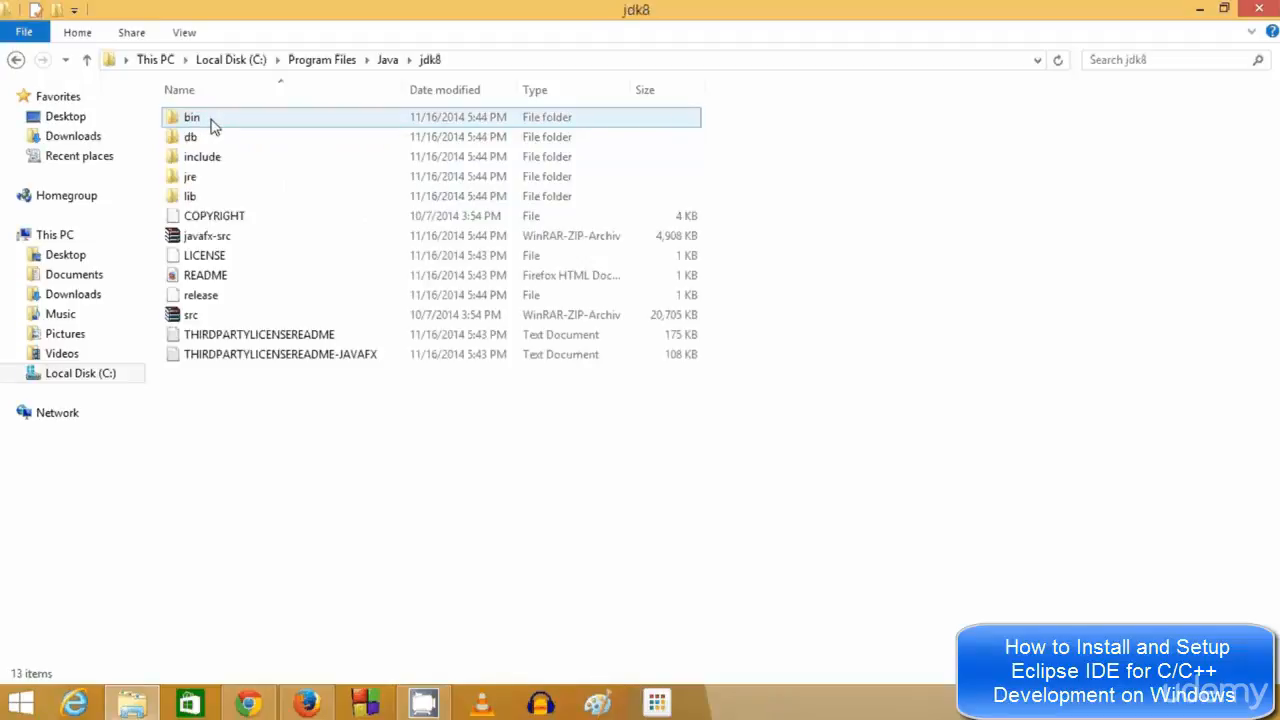
click(387, 60)
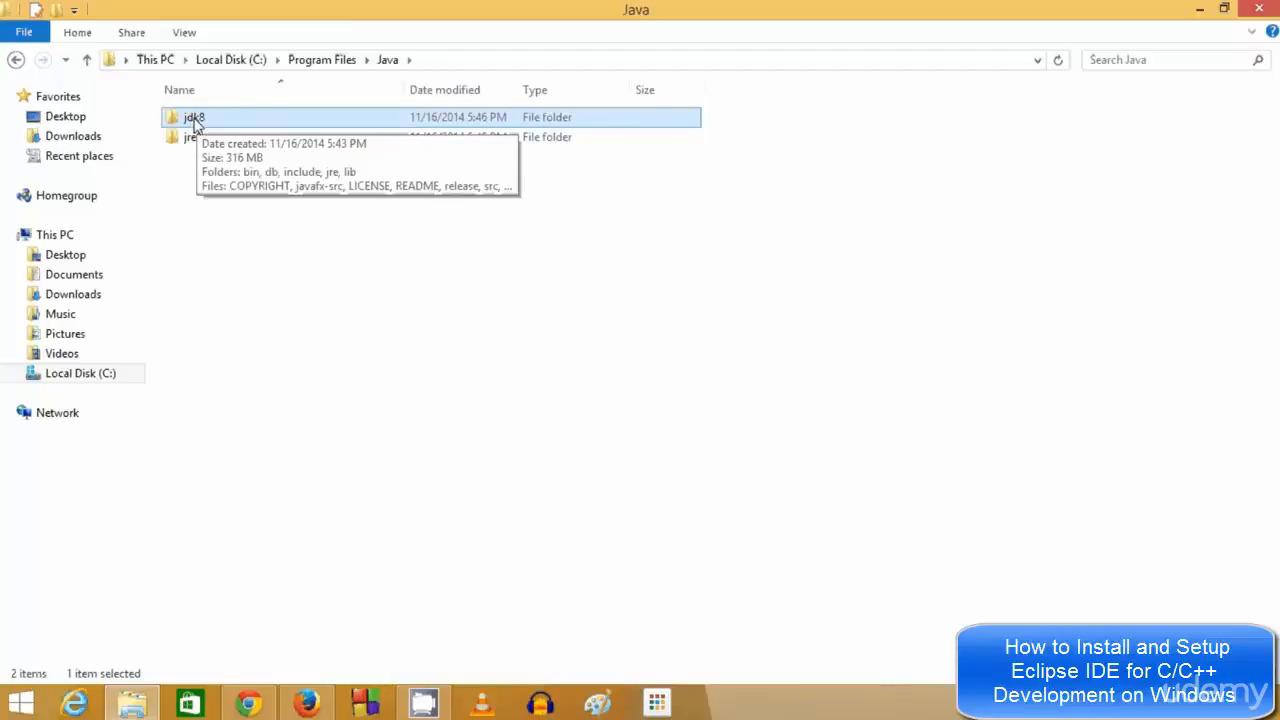
double_click(198, 125)
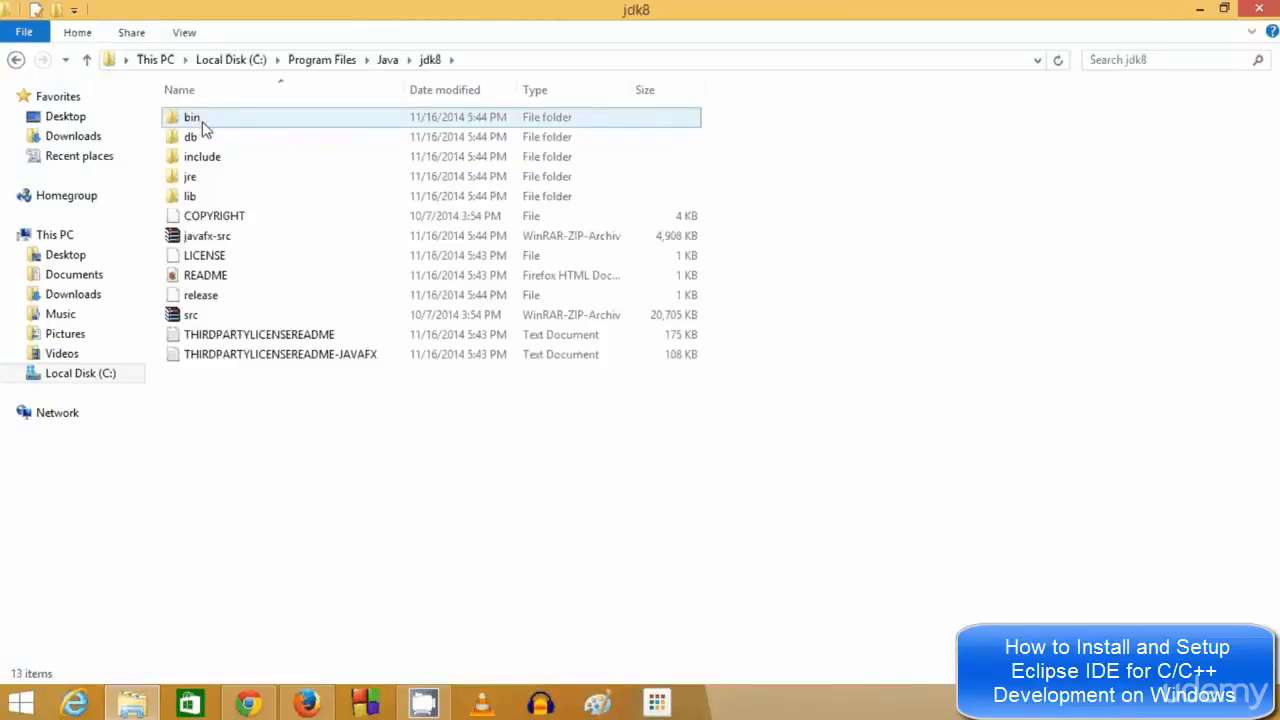
double_click(199, 126)
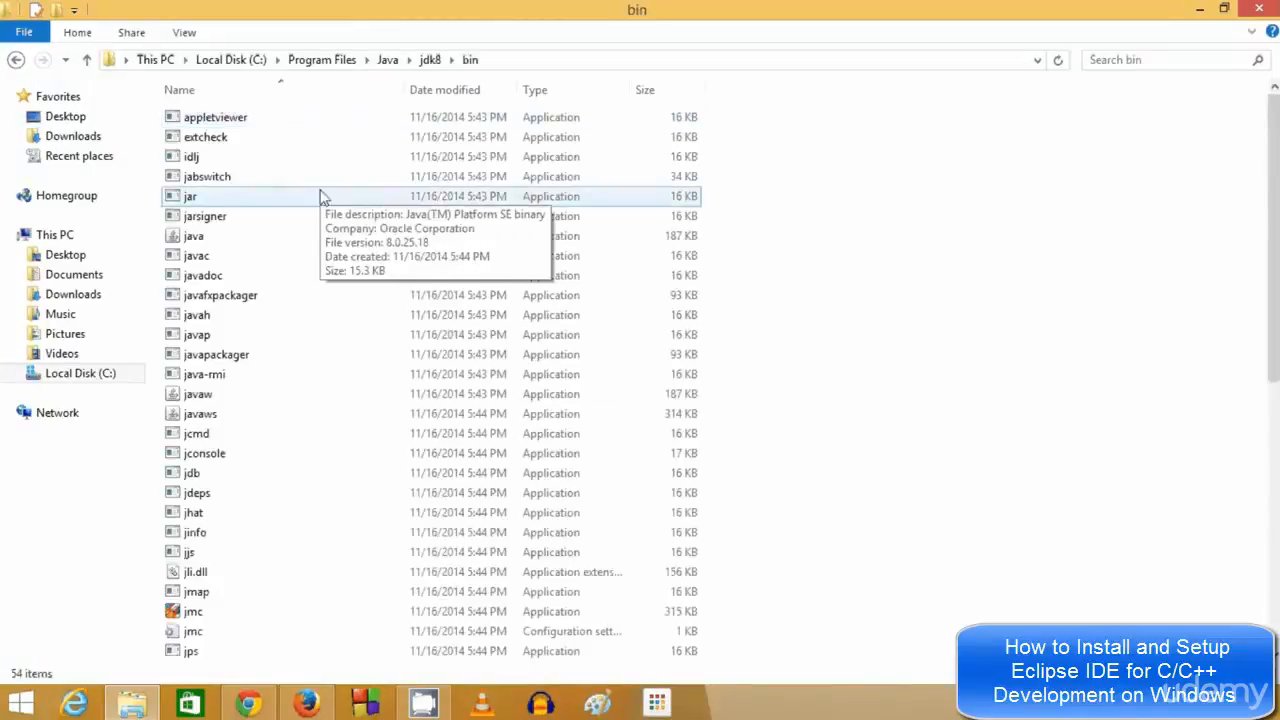
scroll(317, 200, down, 8)
scroll(320, 232, down, 1)
scroll(323, 234, up, 9)
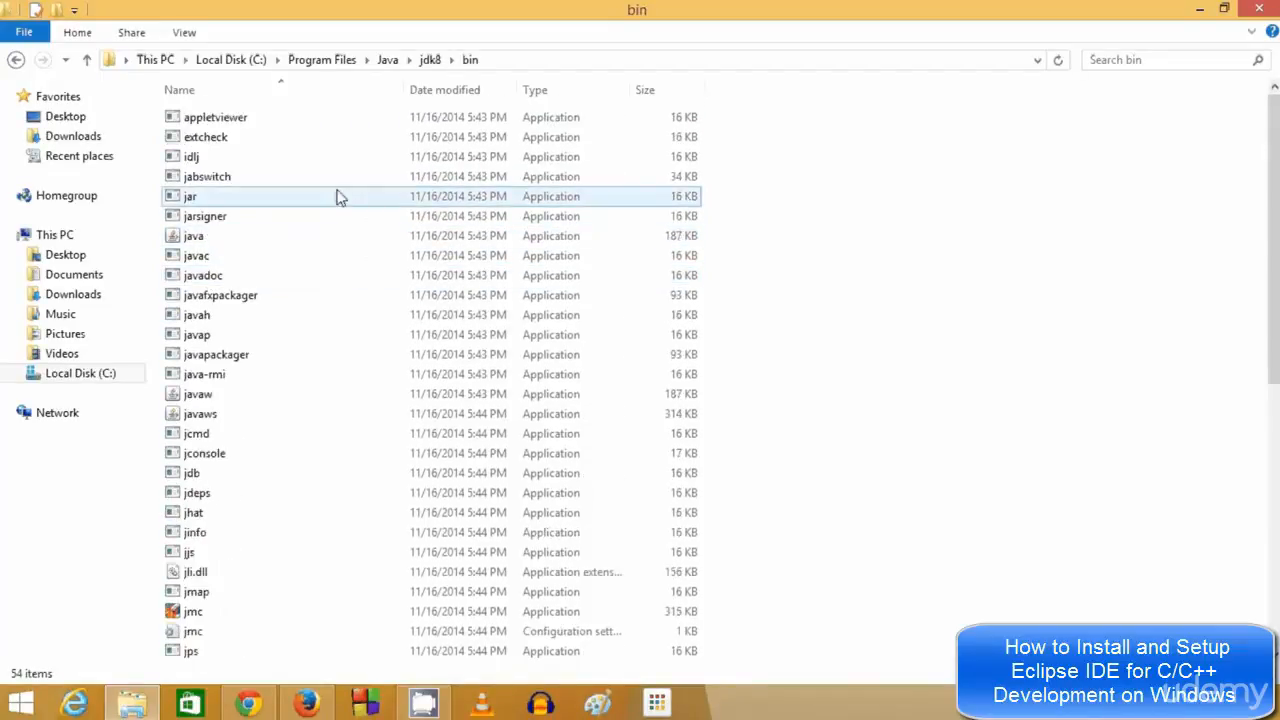
scroll(340, 240, down, 7)
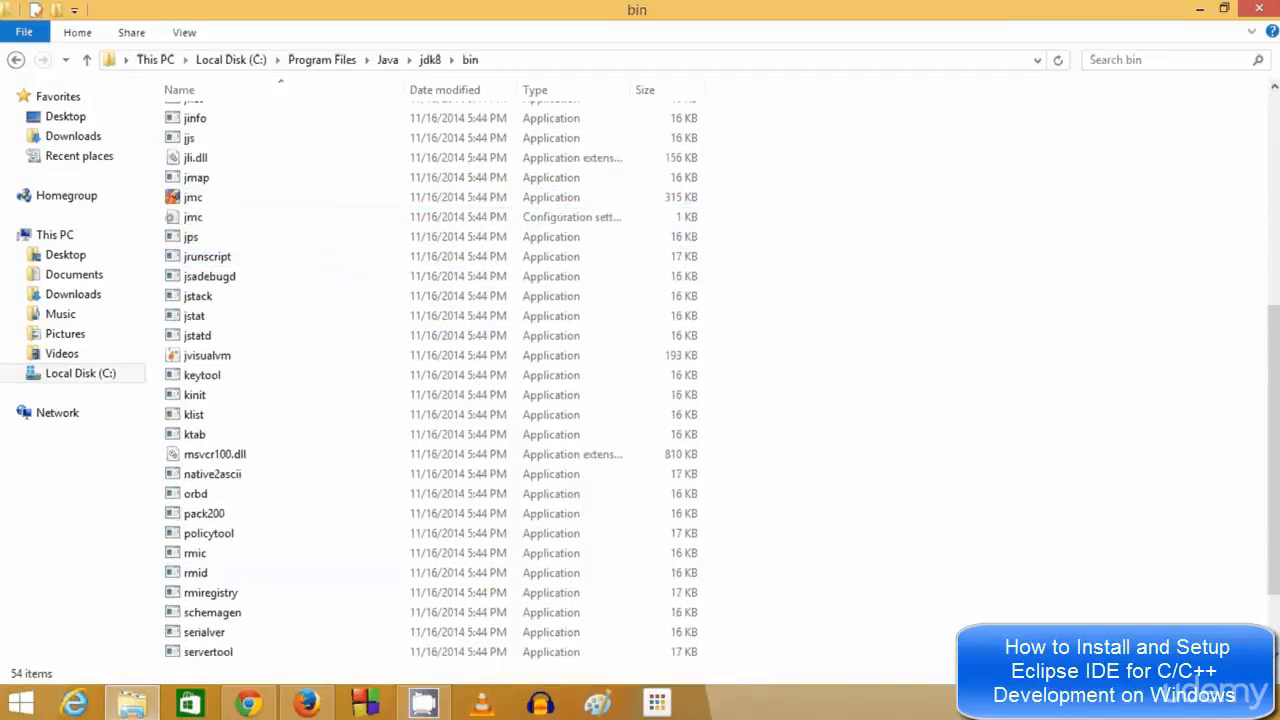
Search 'sys' and go through System and Advanced system settings to Environment Variables
mouse_move(1277, 320)
click(1242, 175)
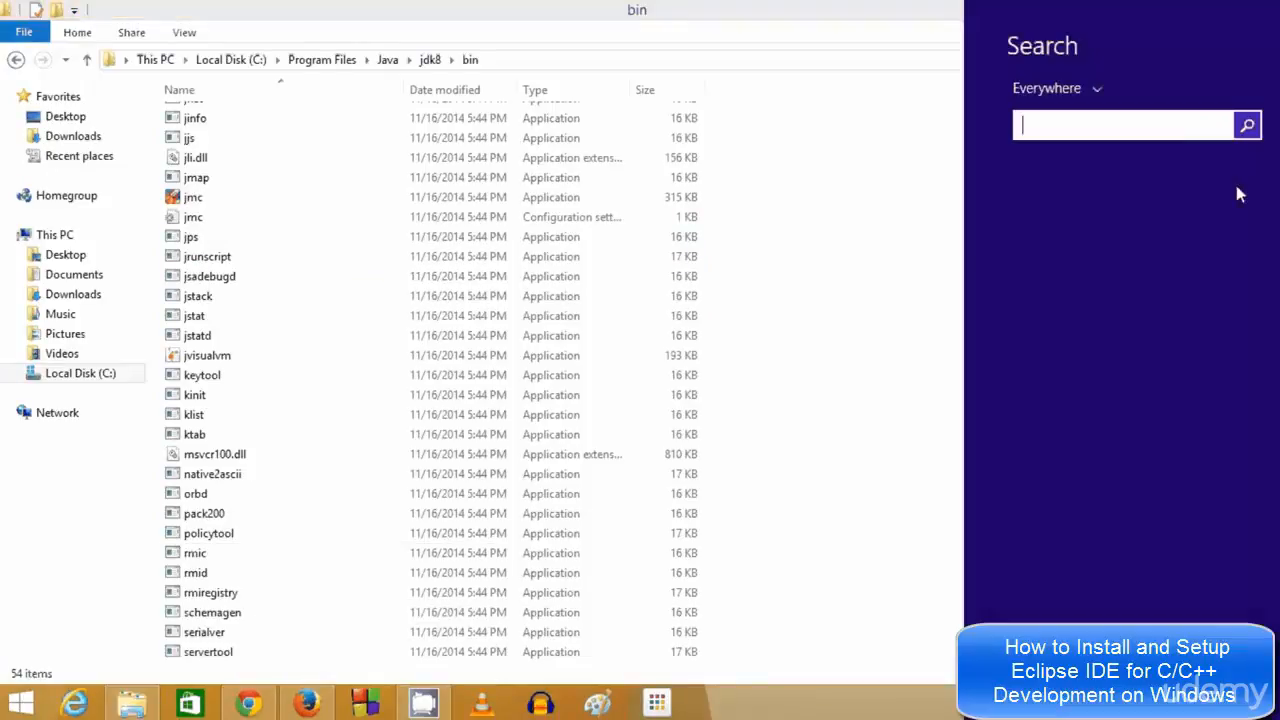
text(sys)
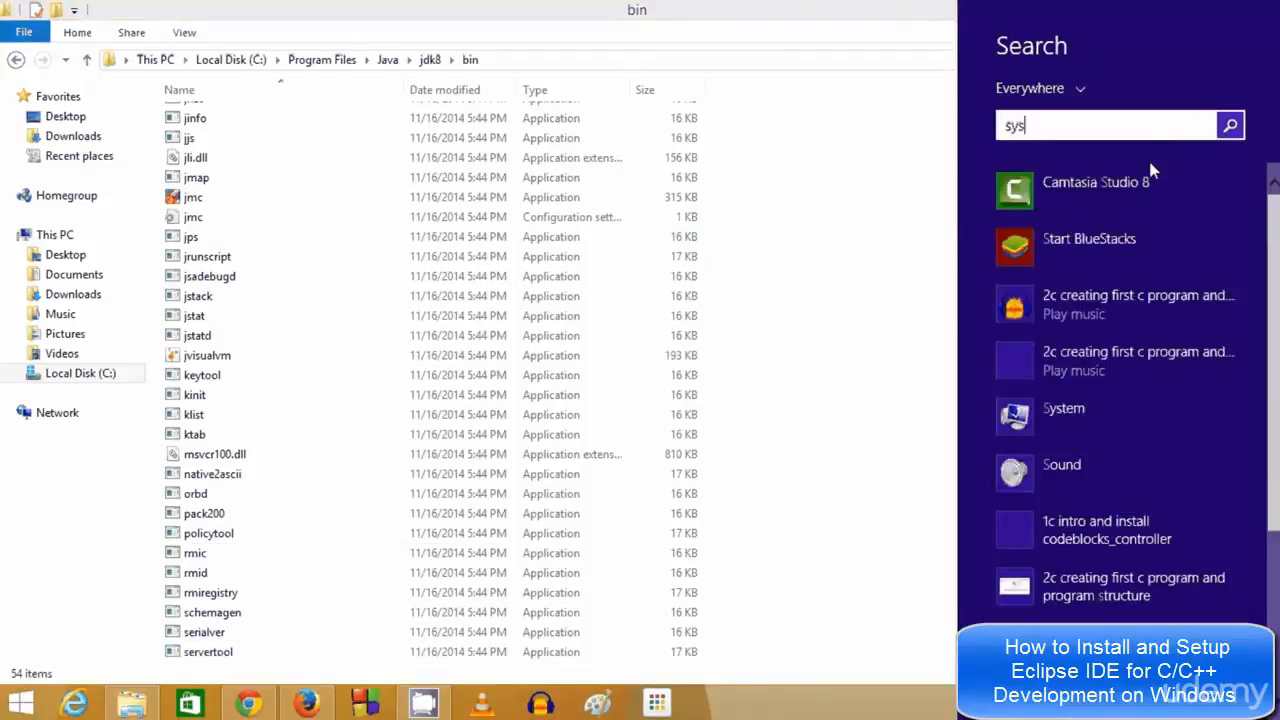
click(1065, 183)
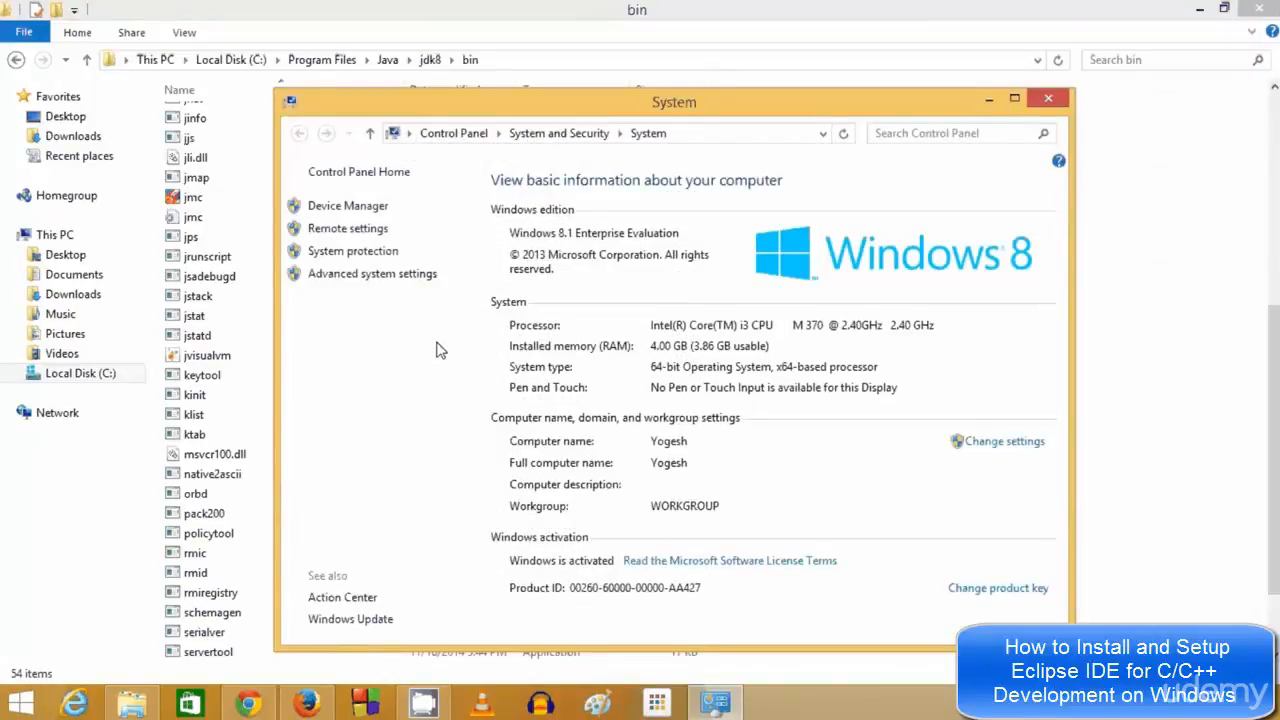
click(350, 278)
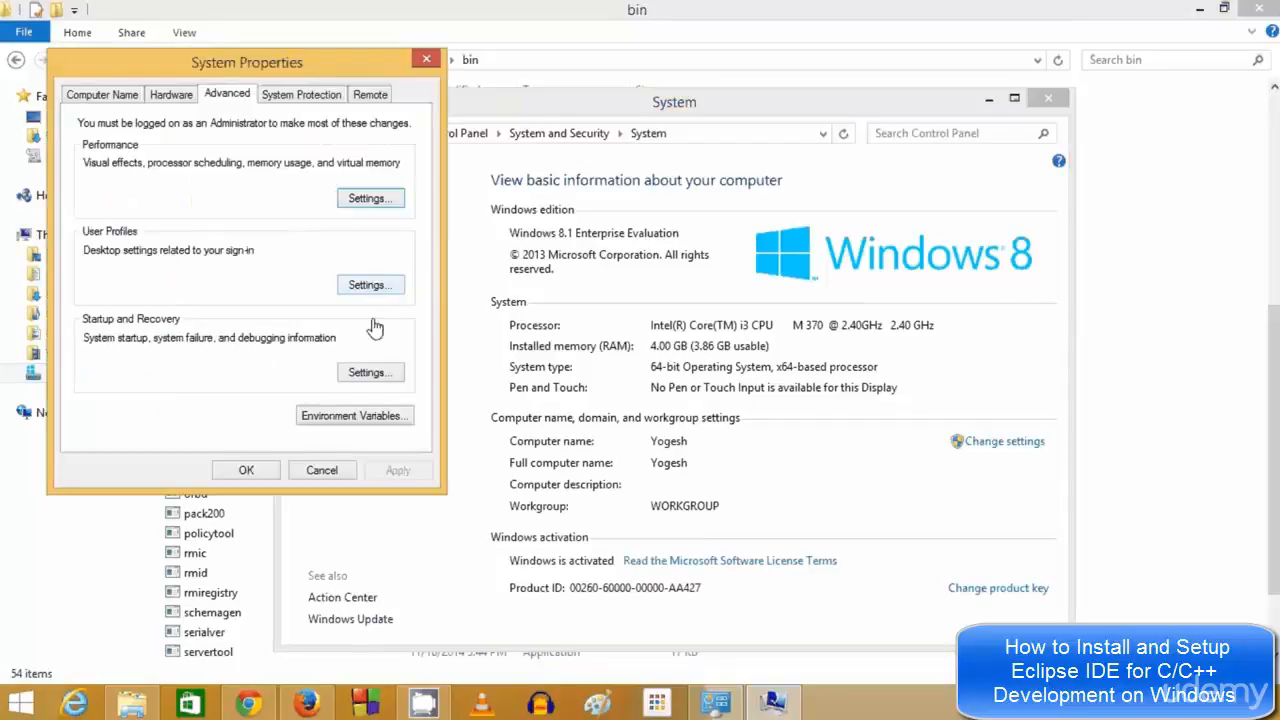
click(372, 418)
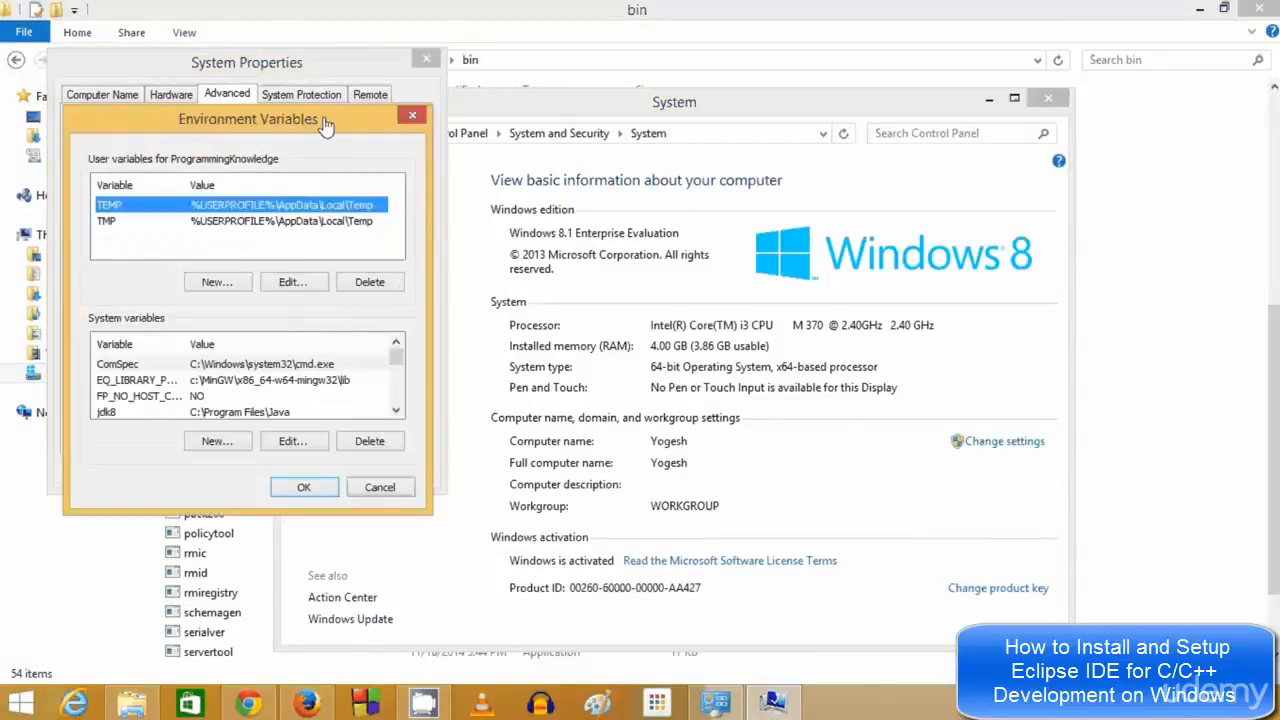
Move the Environment Variables window aside and open the Path system variable for editing
drag(323, 126, 532, 68)
click(602, 359)
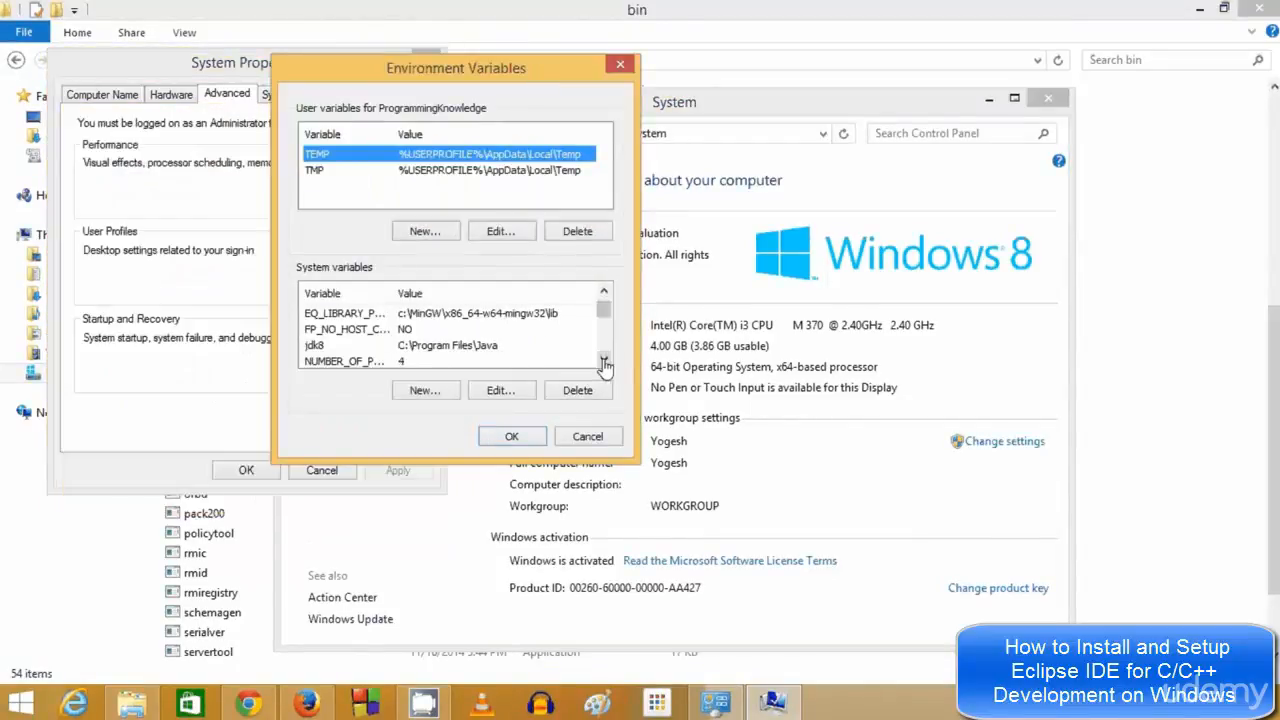
click(604, 360)
click(604, 360)
click(604, 361)
click(604, 361)
click(494, 330)
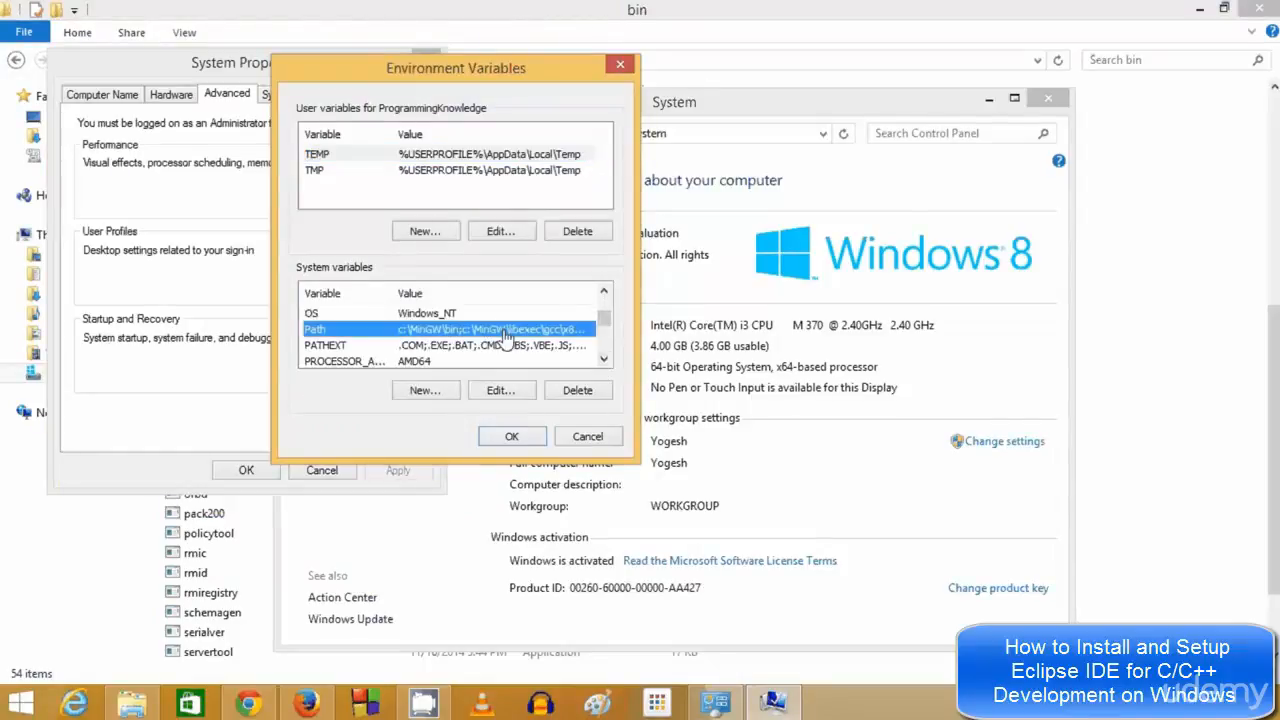
double_click(517, 332)
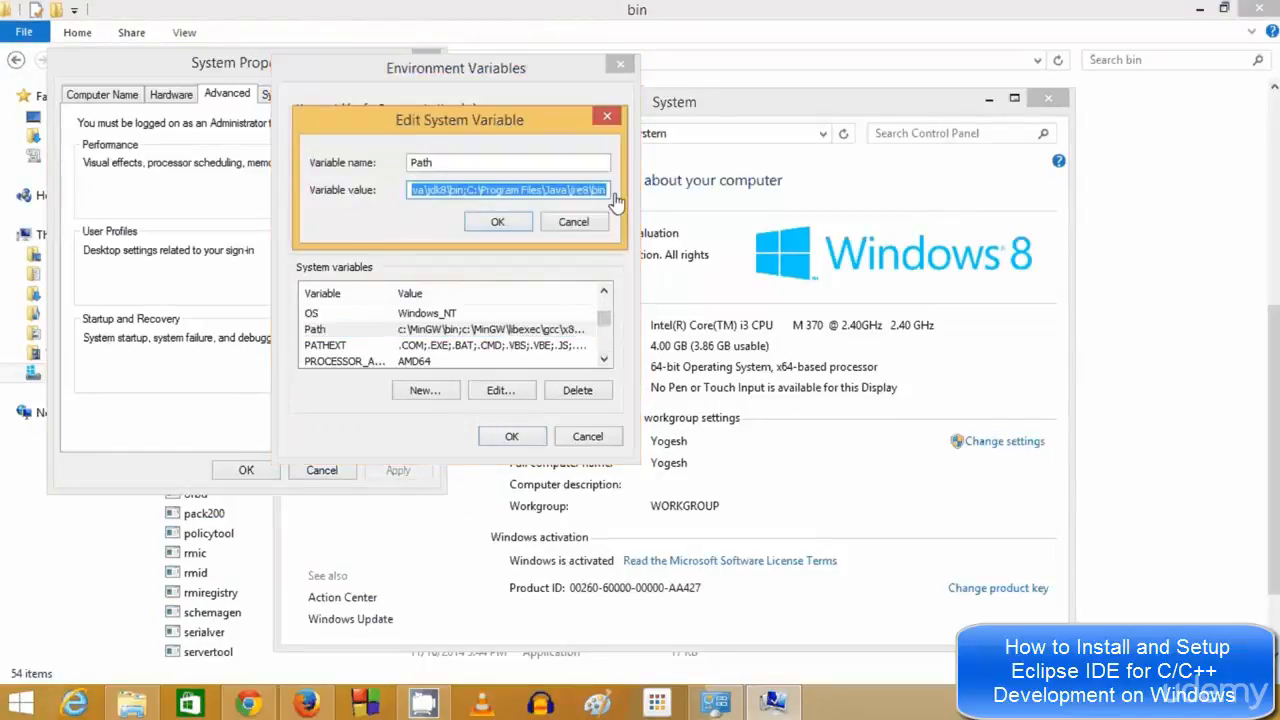
Append the C:\Program Files\Java\jdk8\bin path to the end of the Path value
click(603, 191)
click(1198, 222)
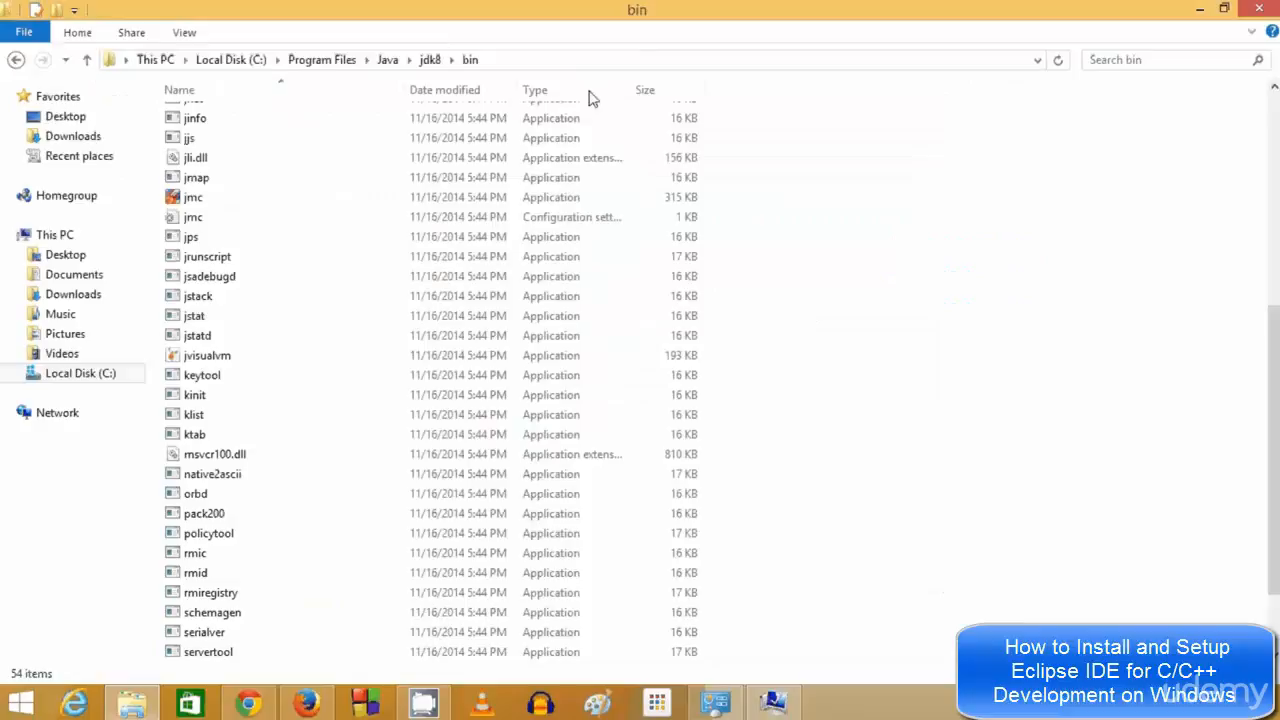
click(524, 60)
drag(375, 62, 10, 69)
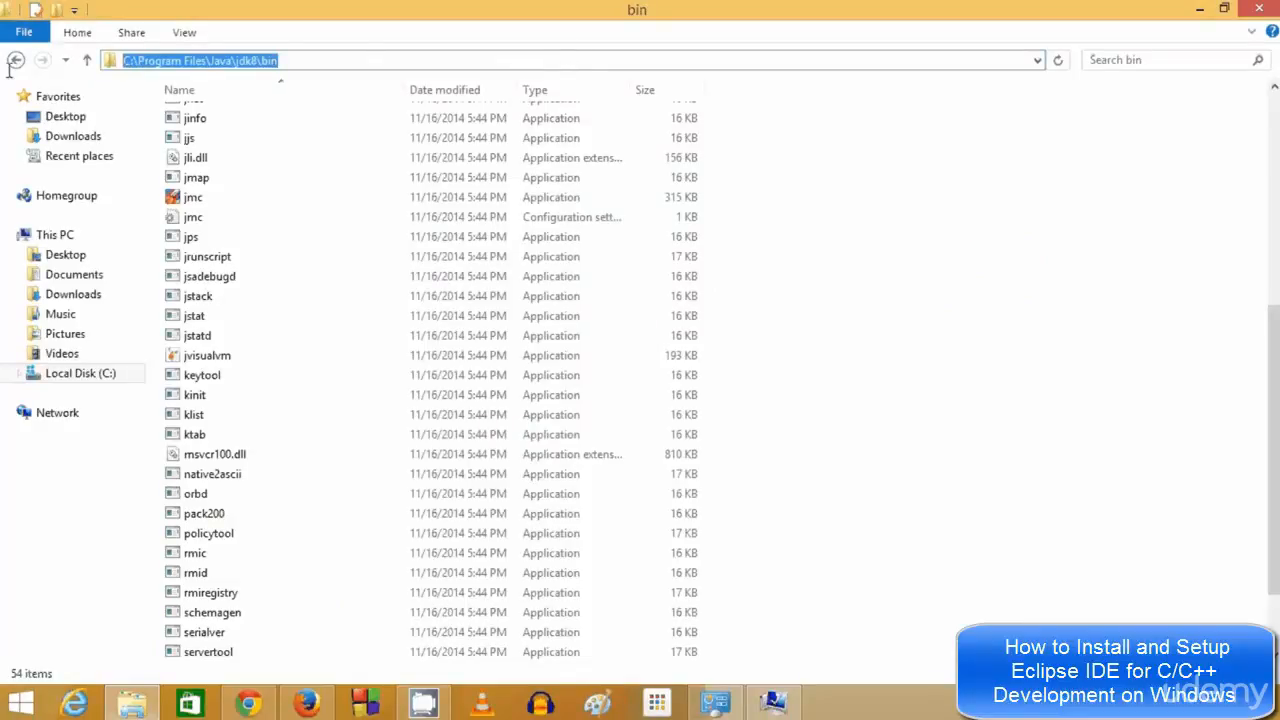
click(715, 703)
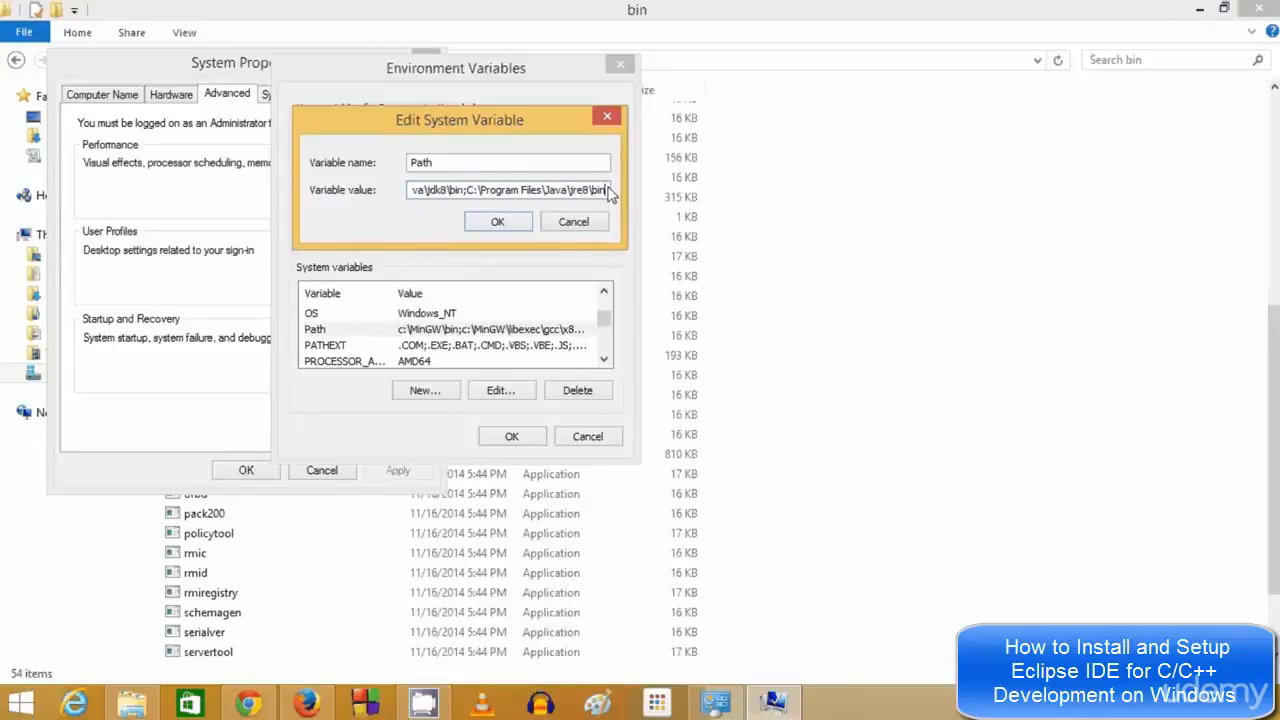
Add C:\Program Files\Java\jre8\bin, remove the duplicate entry, and confirm Path with OK twice
click(1062, 368)
click(396, 61)
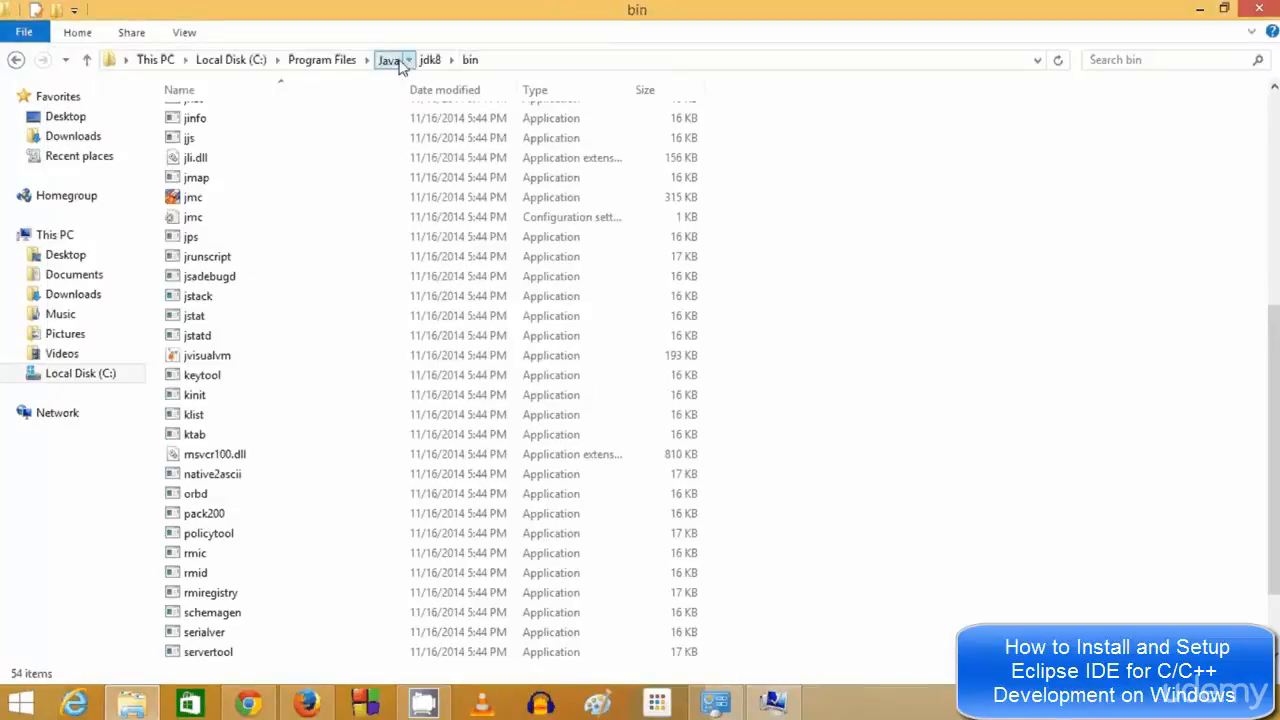
double_click(200, 140)
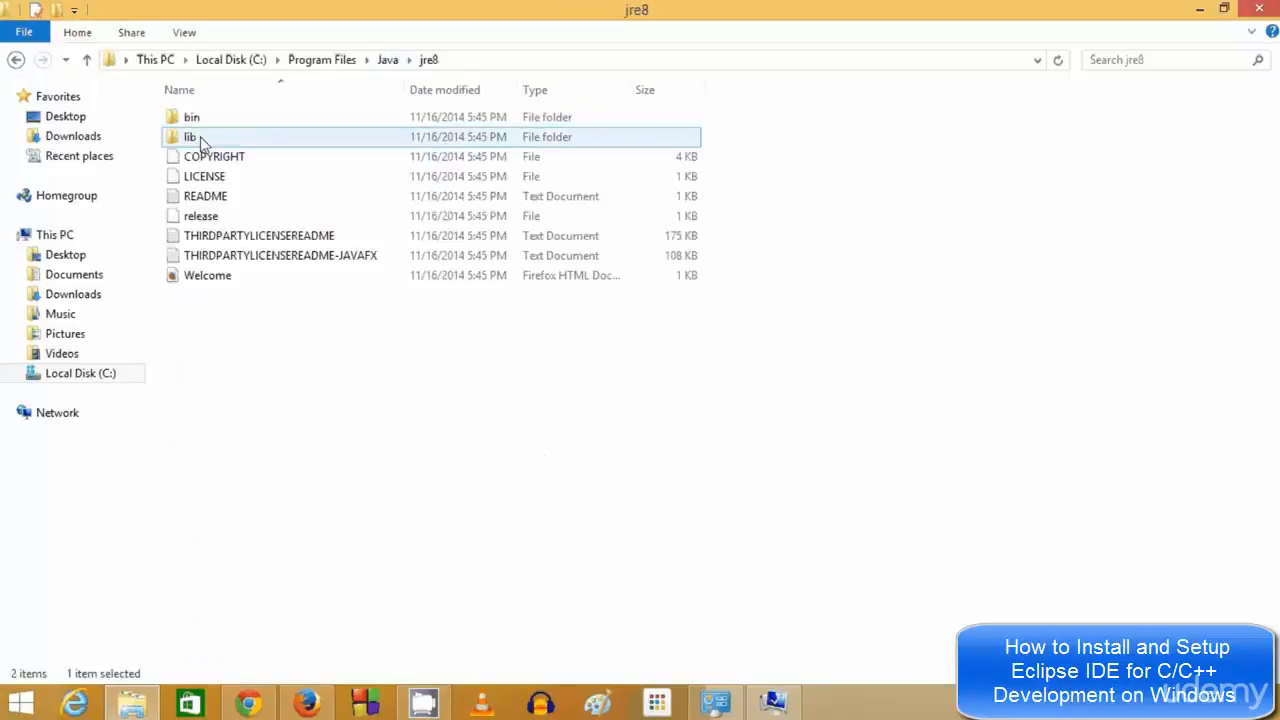
double_click(196, 119)
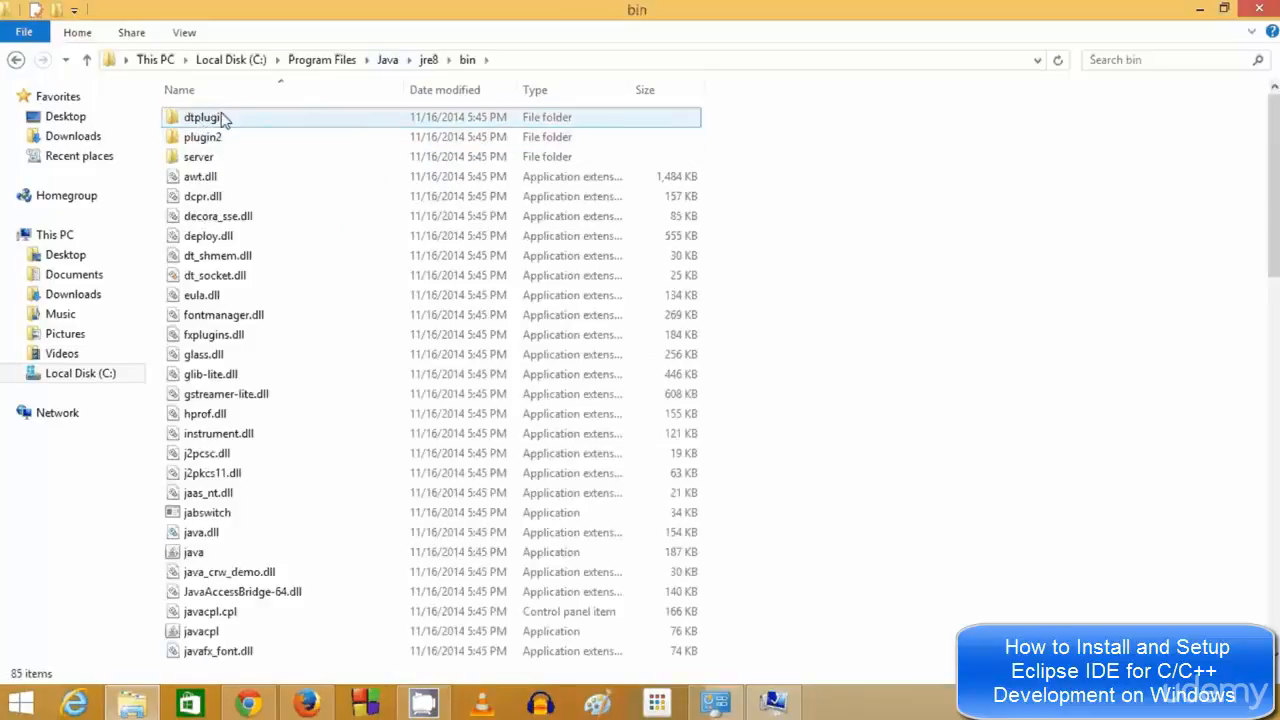
click(528, 63)
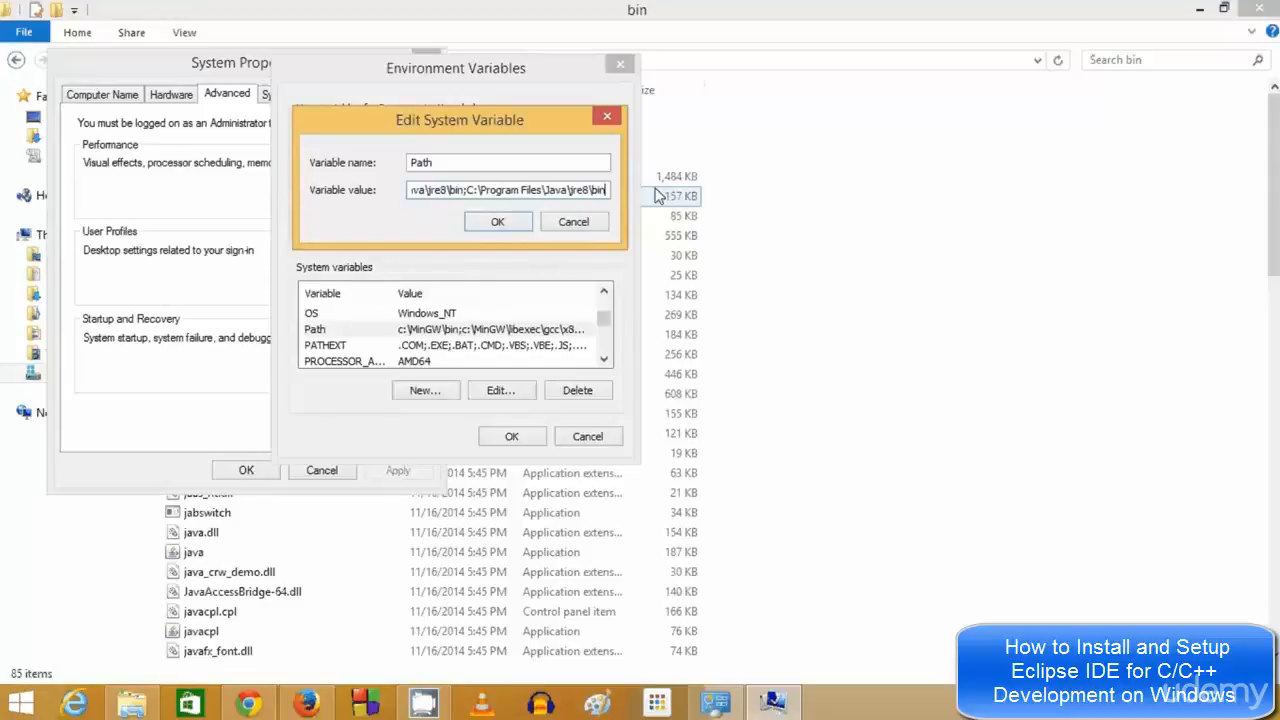
key(ctrl+shift+Left)
key(ctrl+shift+Left)
key(ctrl+shift+Left)
key(ctrl+shift+Left)
key(ctrl+shift+Left)
key(ctrl+shift+Left)
key(ctrl+shift+Left)
key(ctrl+shift+Left)
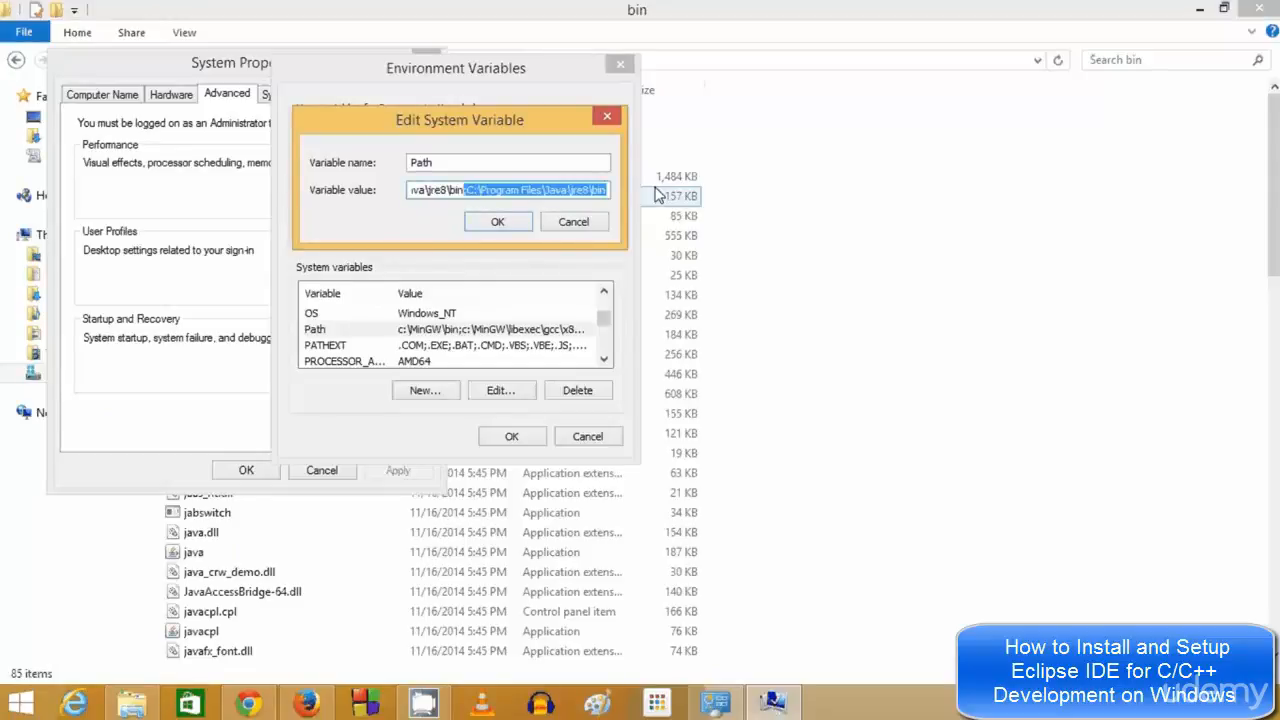
key(End)
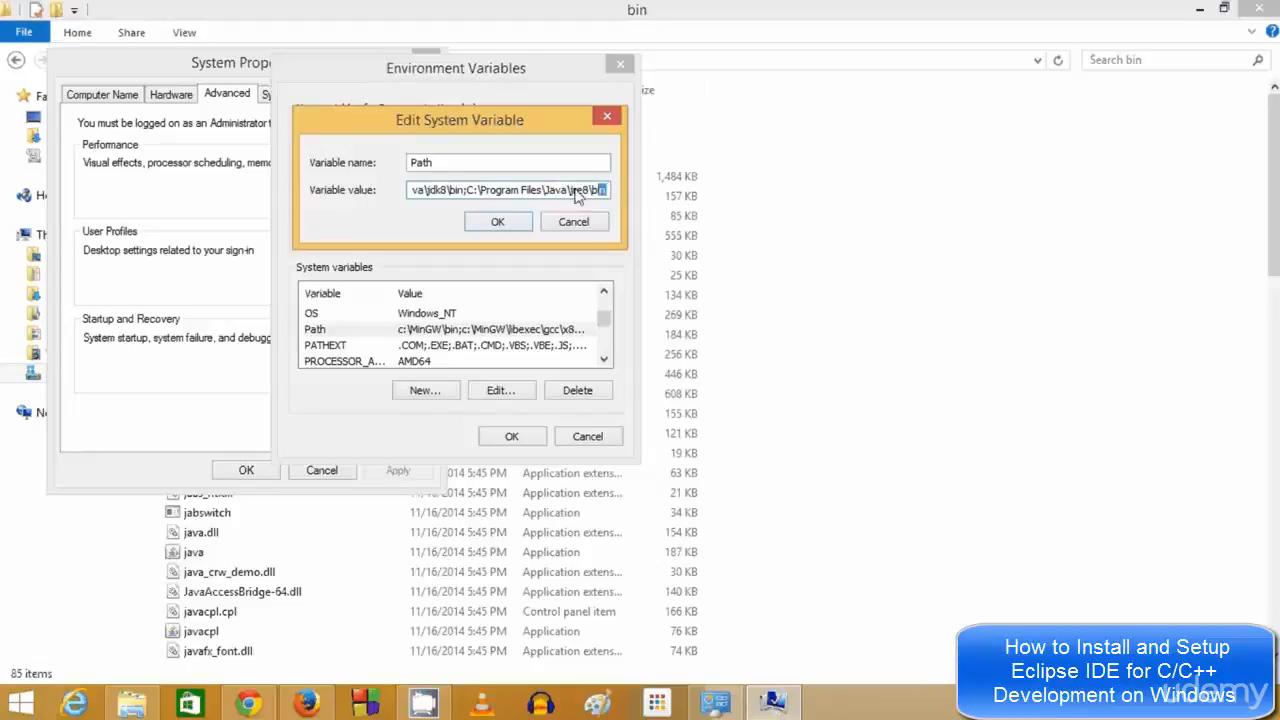
drag(604, 190, 467, 192)
click(498, 223)
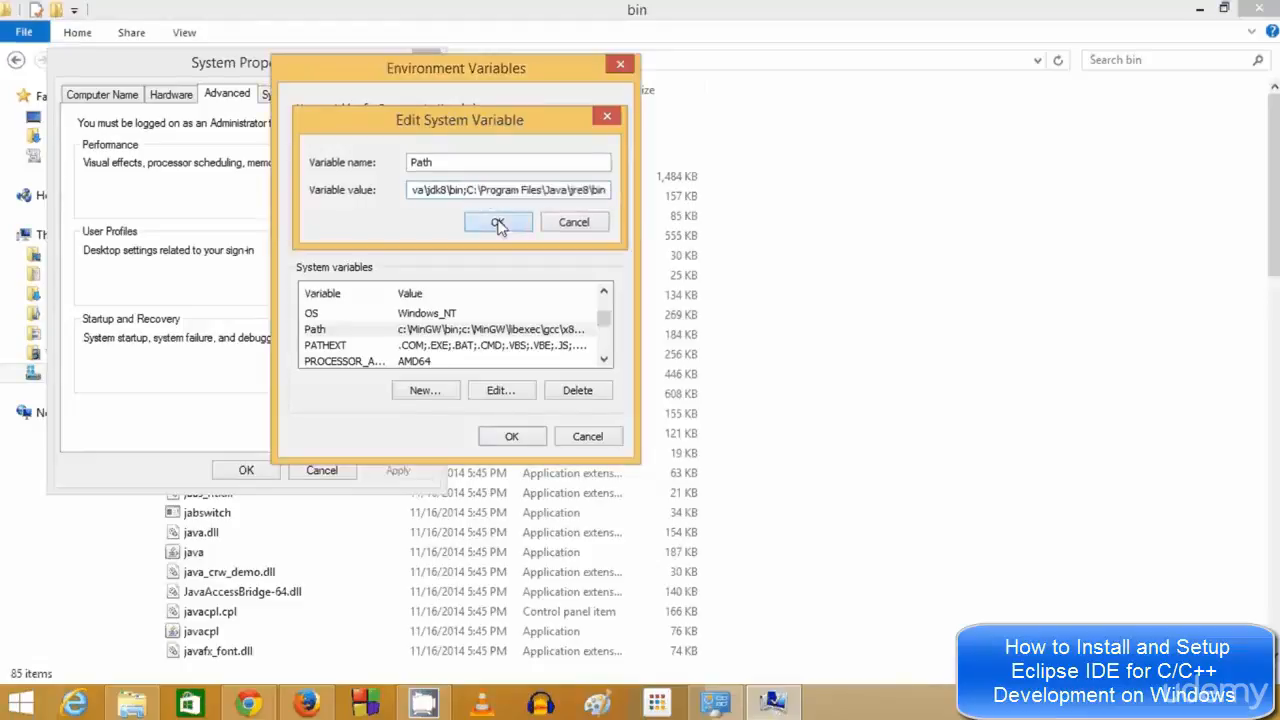
click(512, 437)
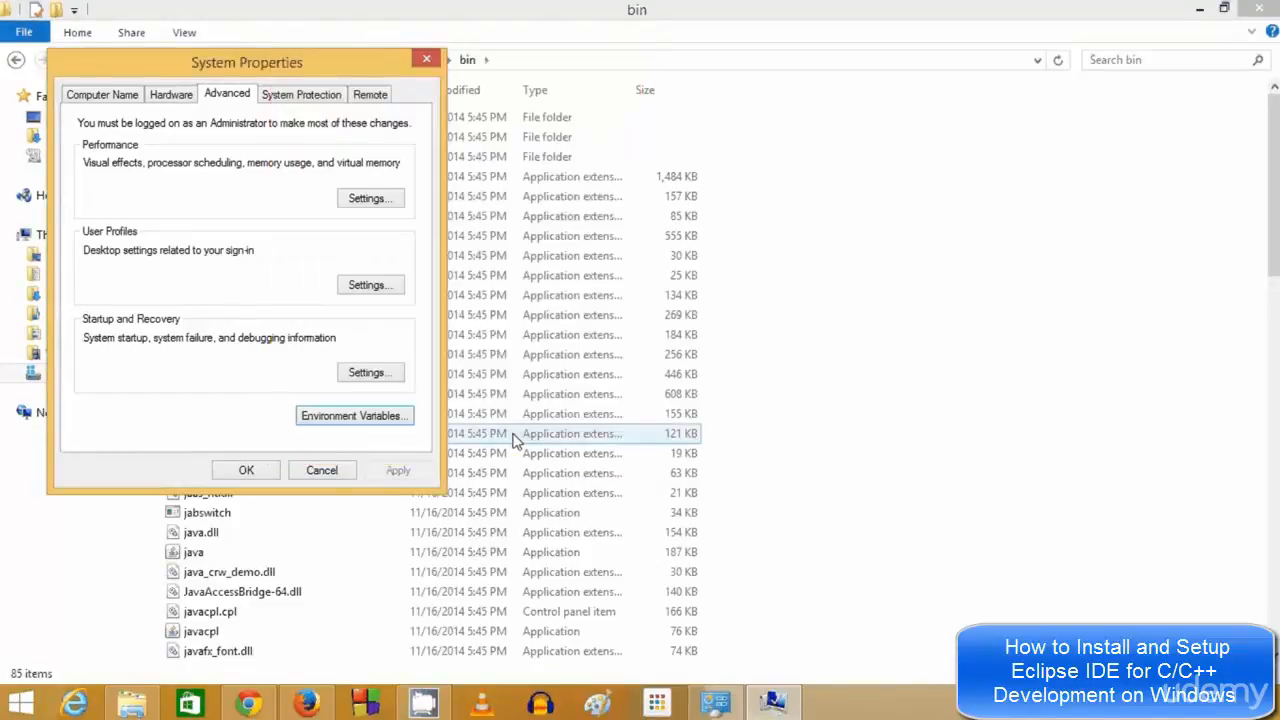
Close System Properties and Explorer, minimize System, and run gcc-4.9.1-64.exe from Firefox's downloads
click(258, 470)
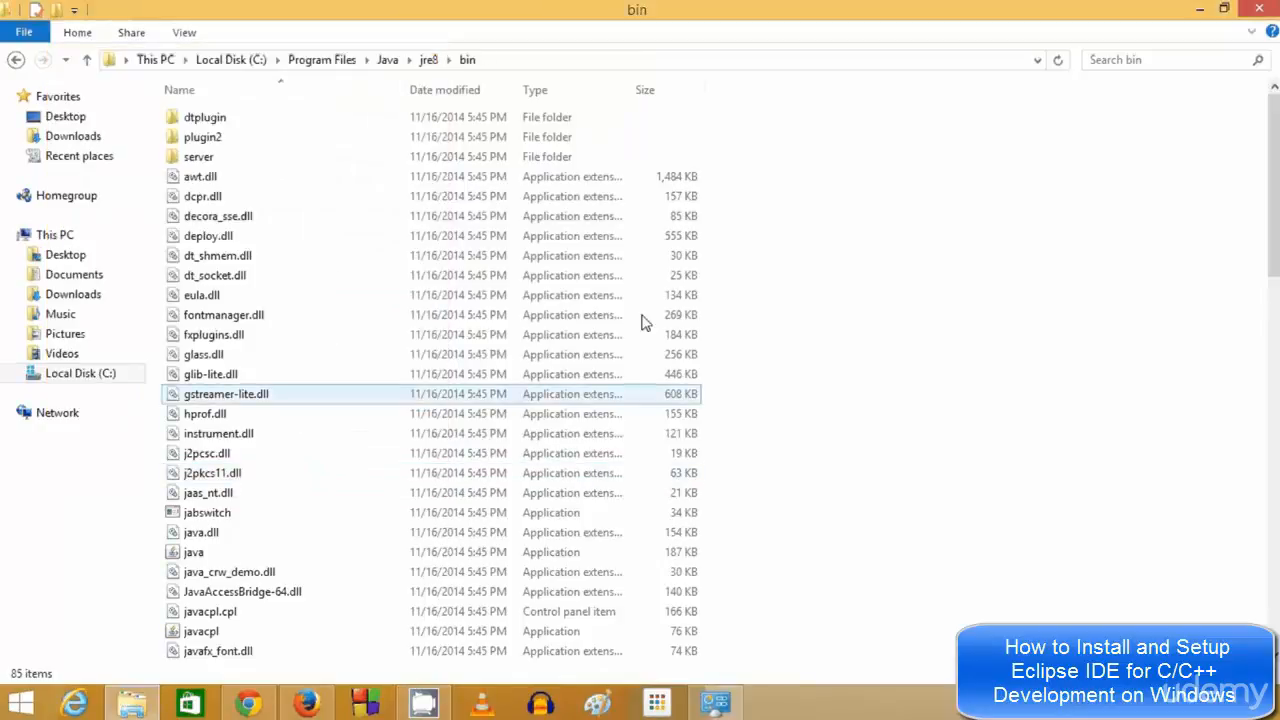
click(1254, 12)
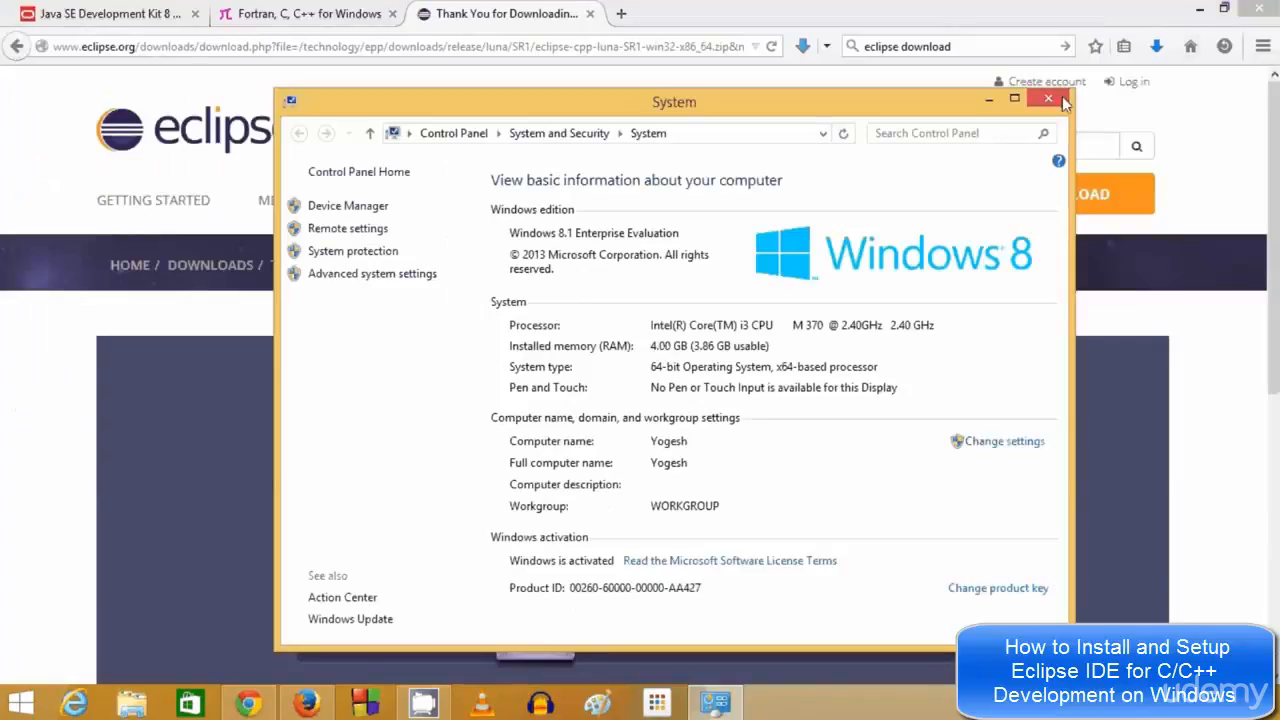
click(990, 100)
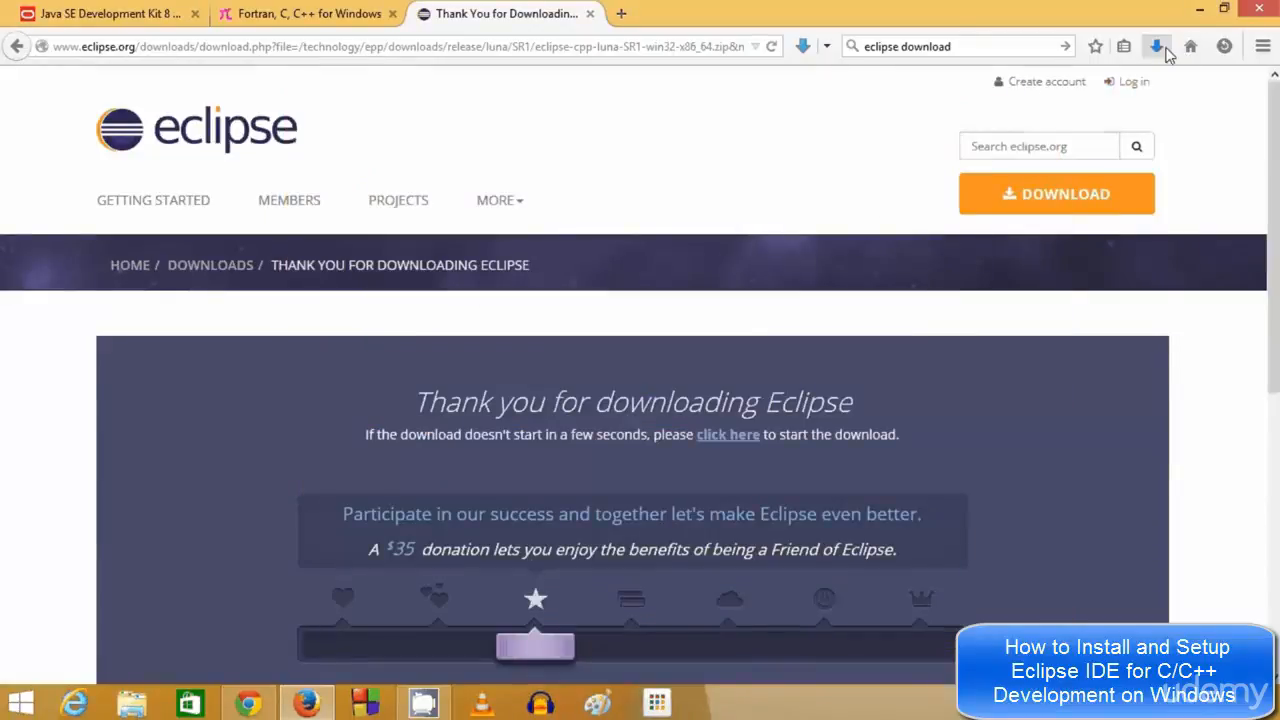
click(1157, 47)
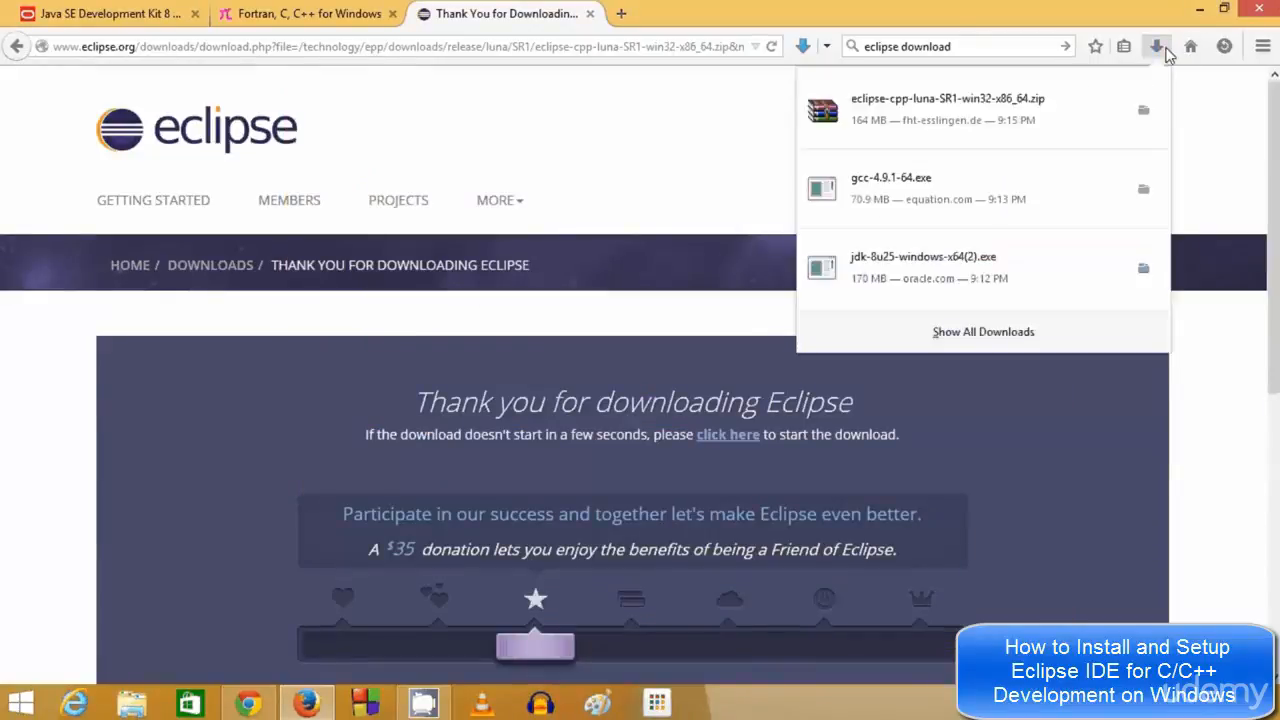
click(889, 193)
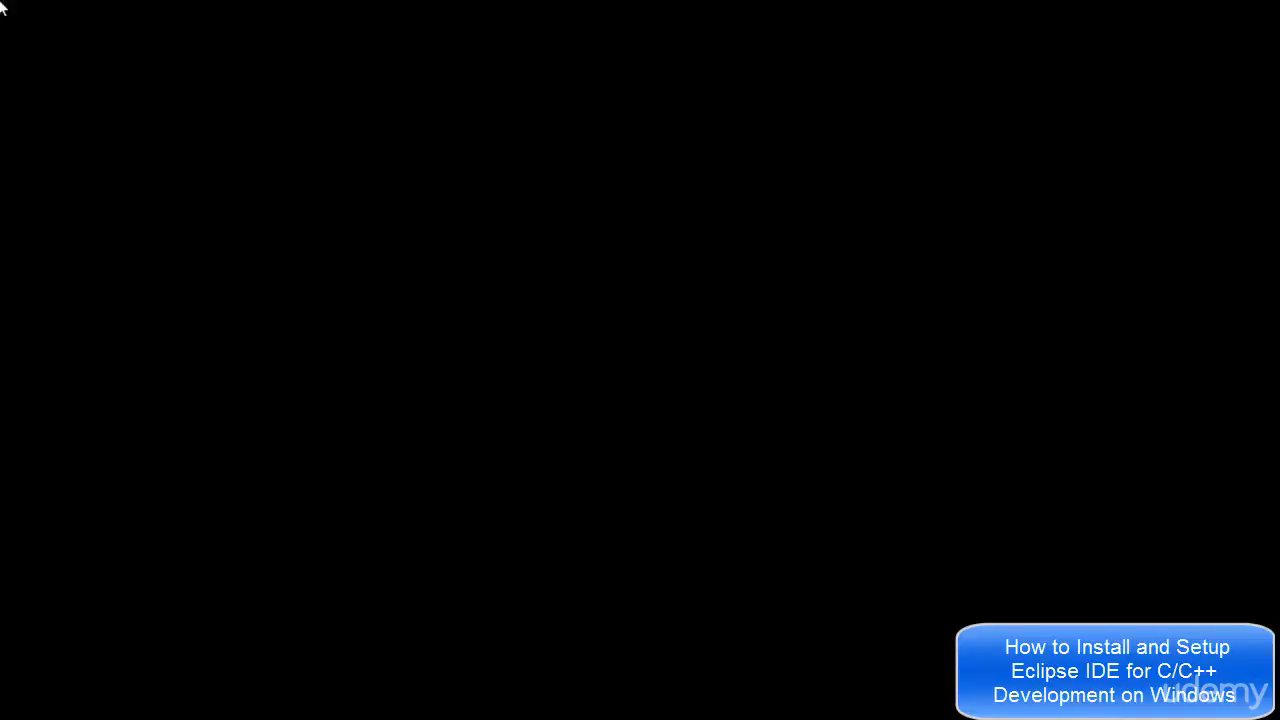
Allow the gcc-4.9.1-64 installer to run and let its self-extractor unpack on the desktop
click(723, 384)
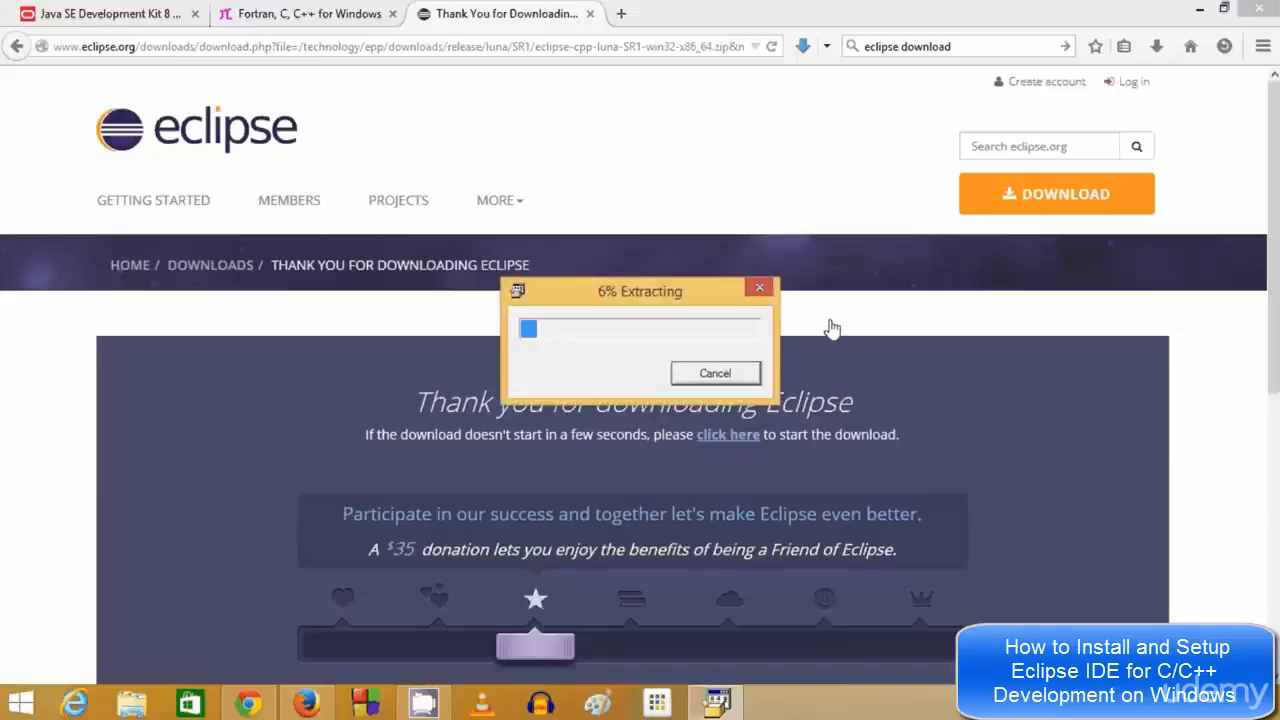
click(1200, 9)
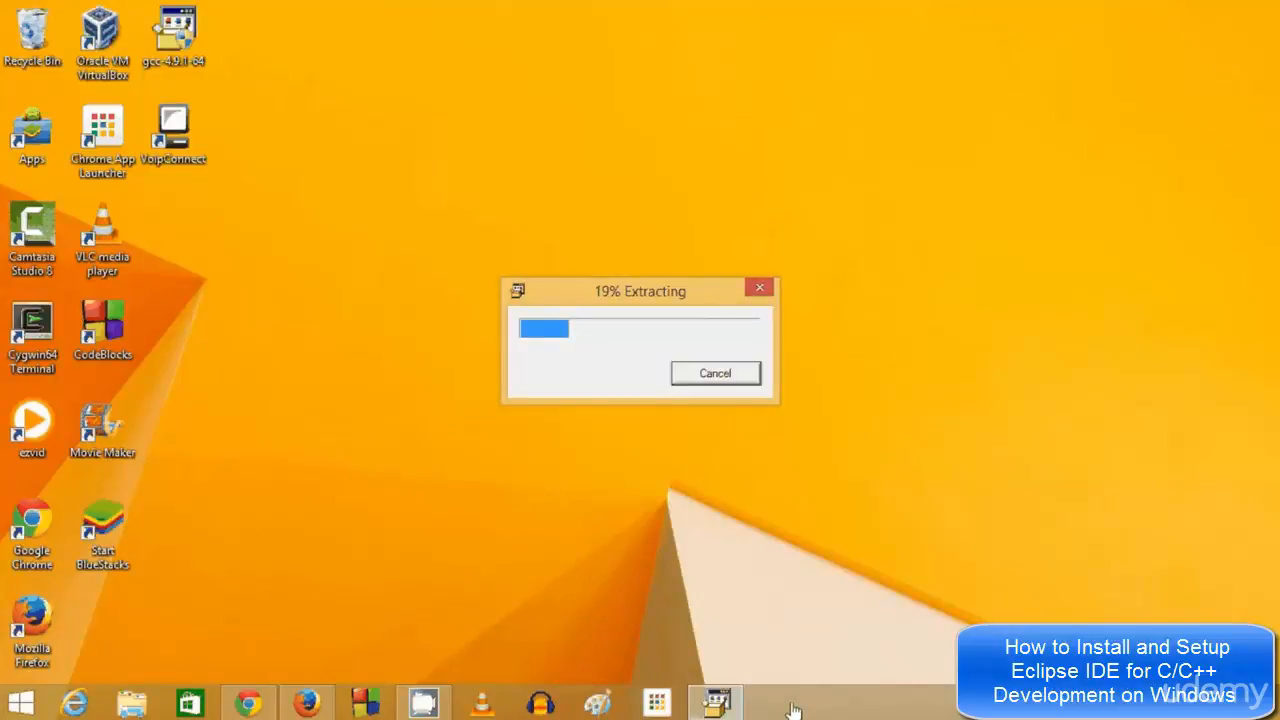
drag(646, 300, 646, 290)
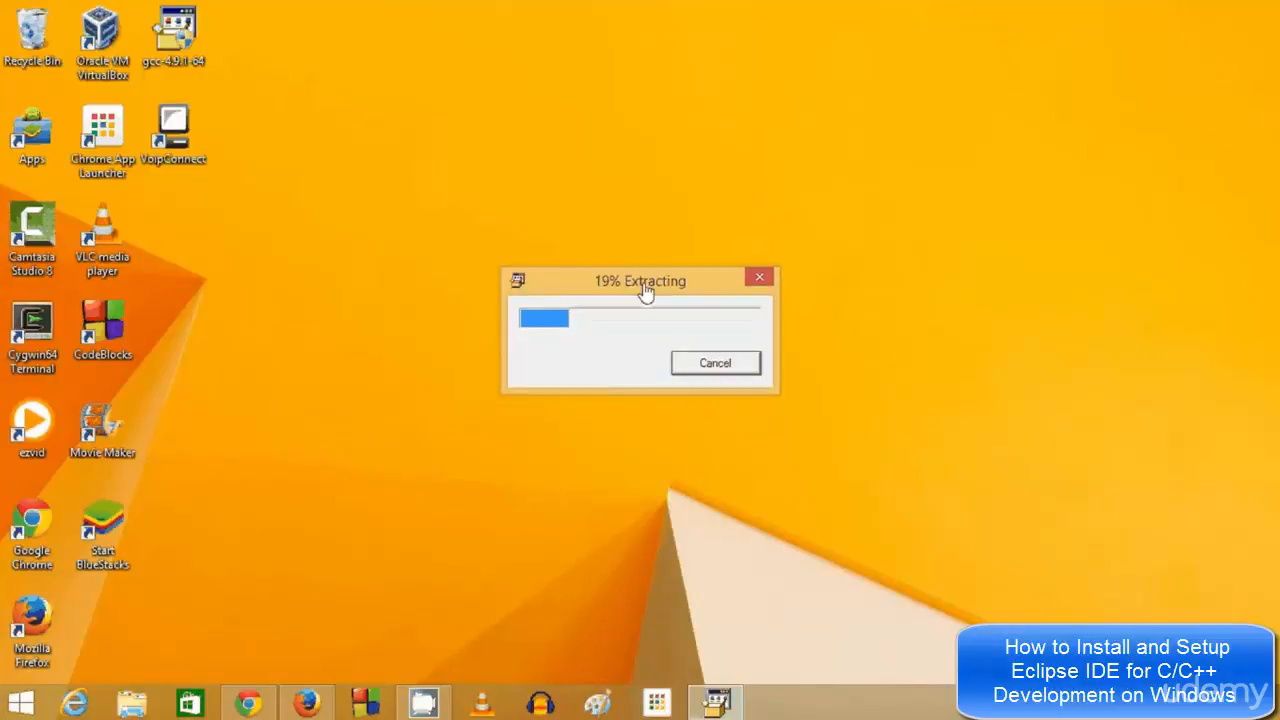
click(806, 715)
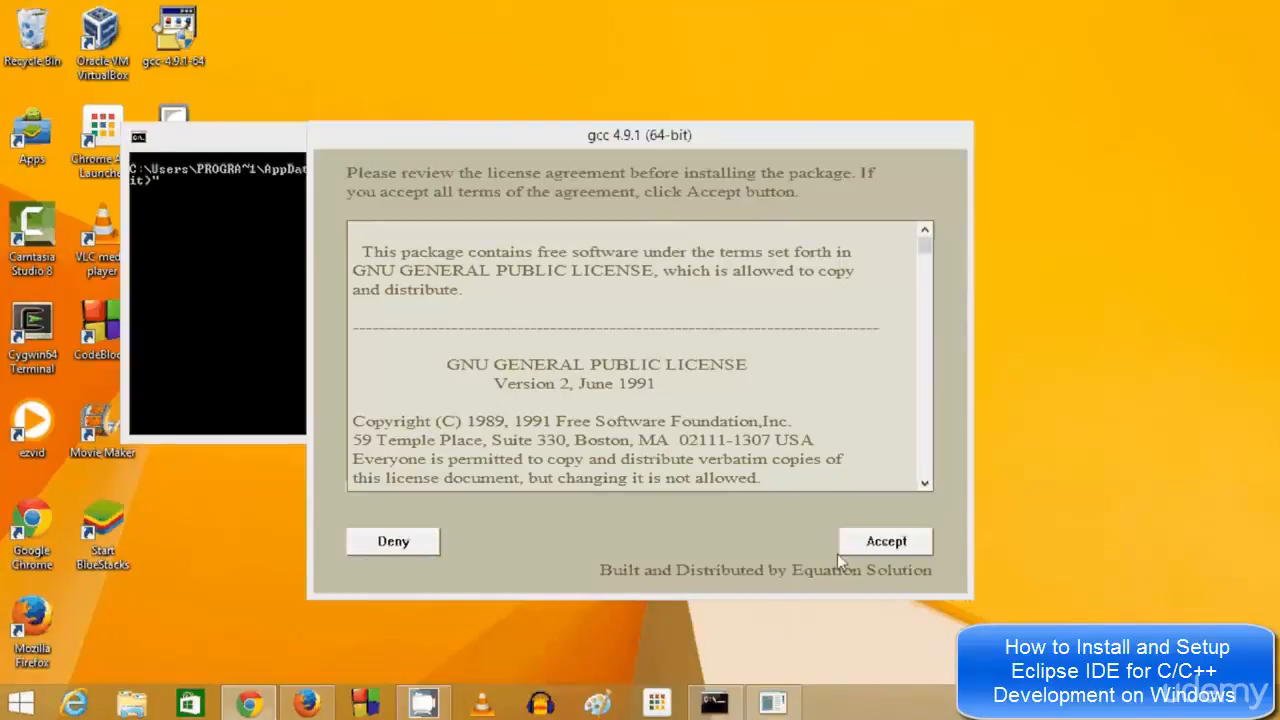
Accept the GNU General Public License and select the default c:\cygwin64 install path
click(870, 546)
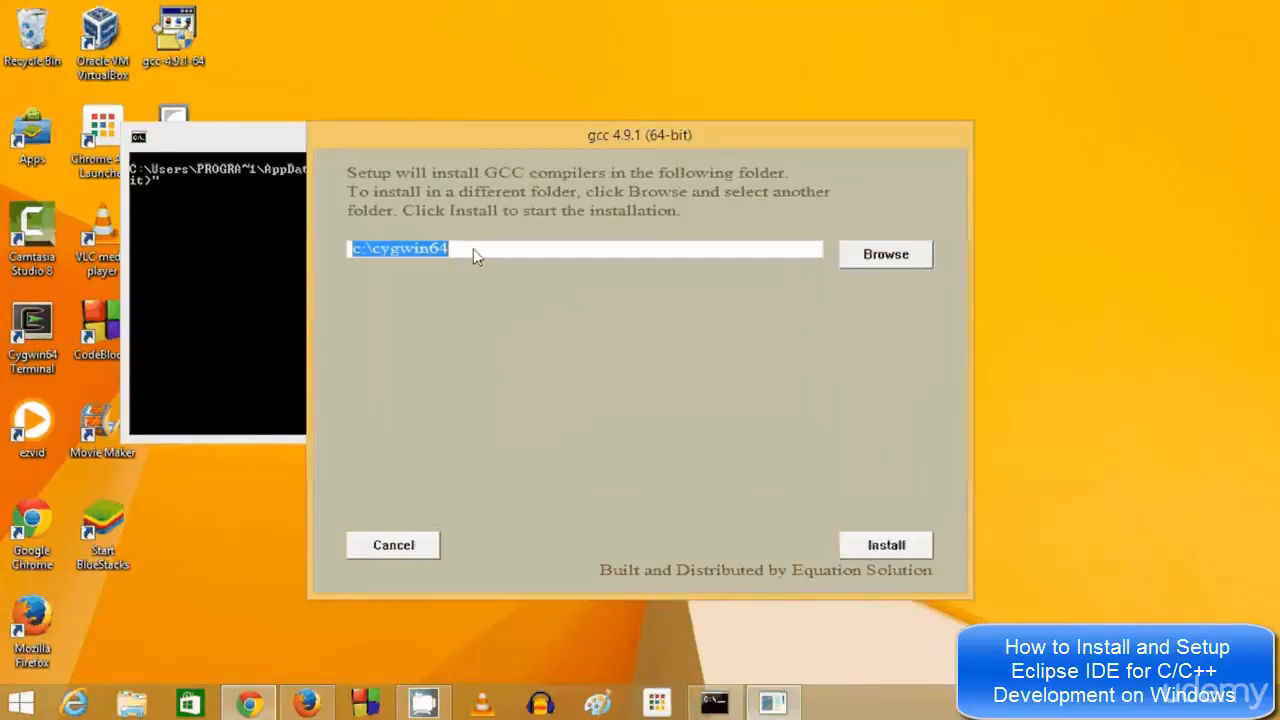
click(490, 252)
drag(492, 248, 384, 248)
click(500, 257)
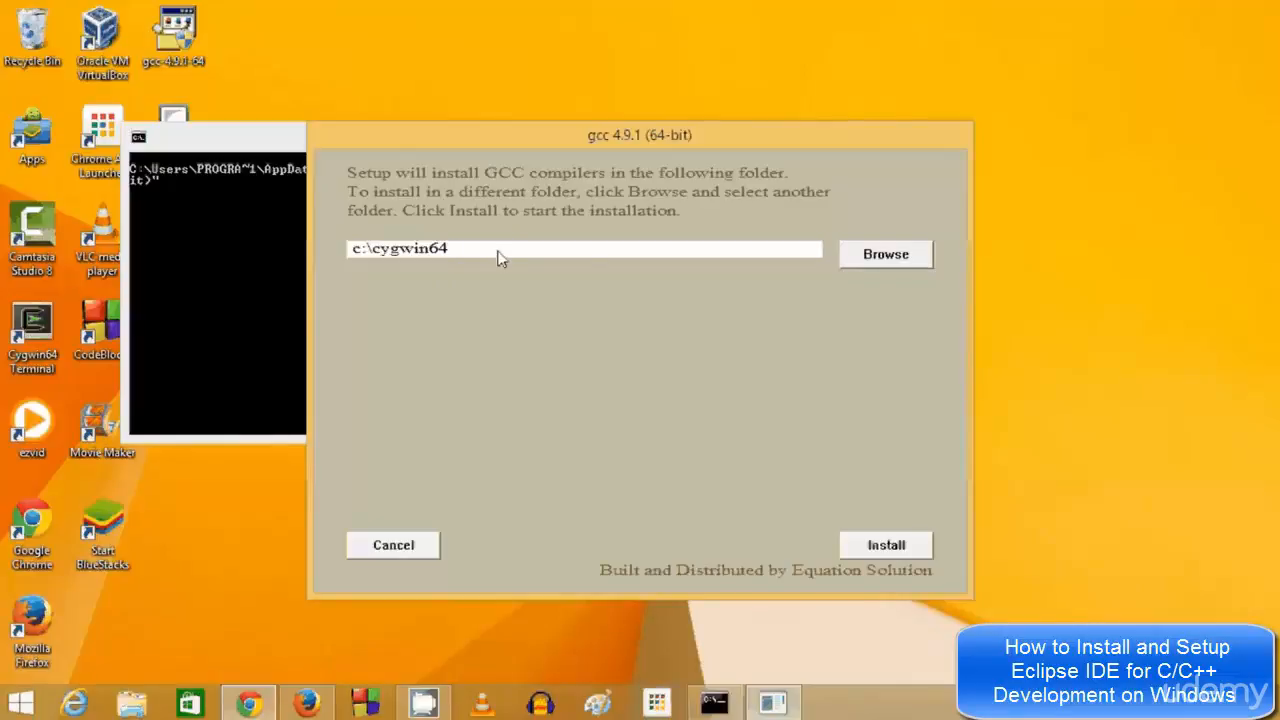
drag(496, 252, 351, 240)
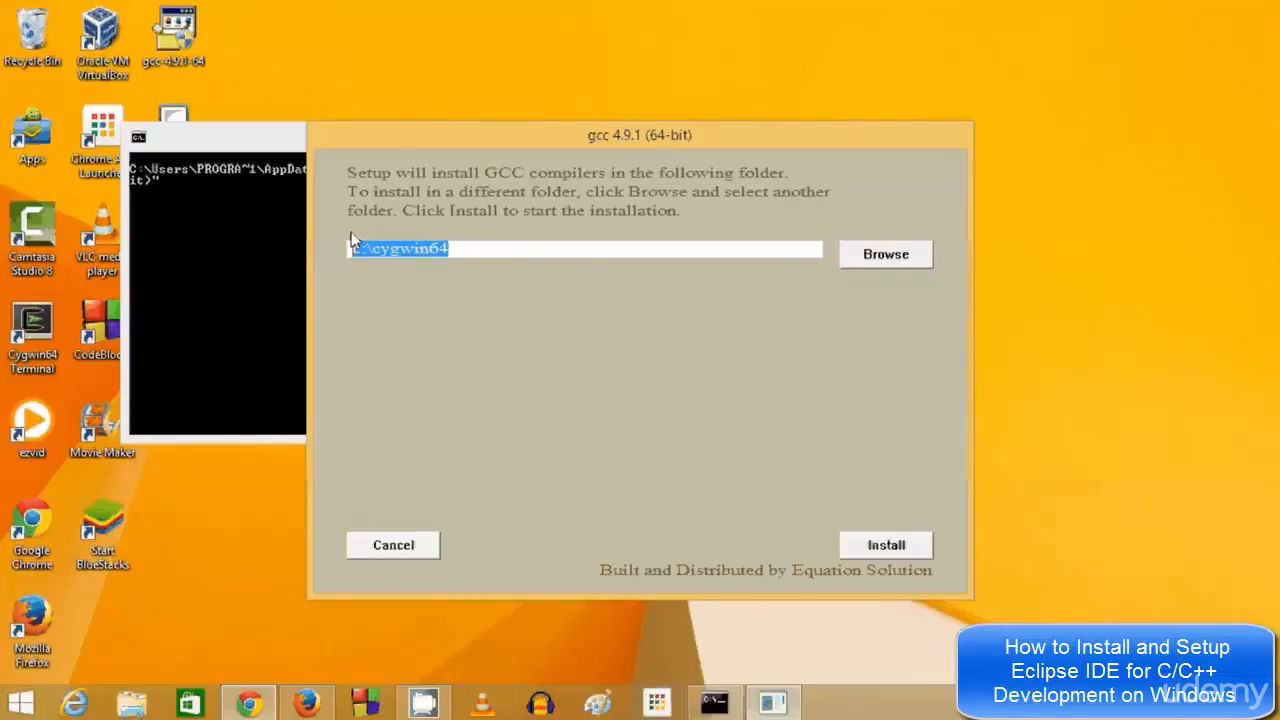
click(420, 252)
drag(420, 252, 357, 251)
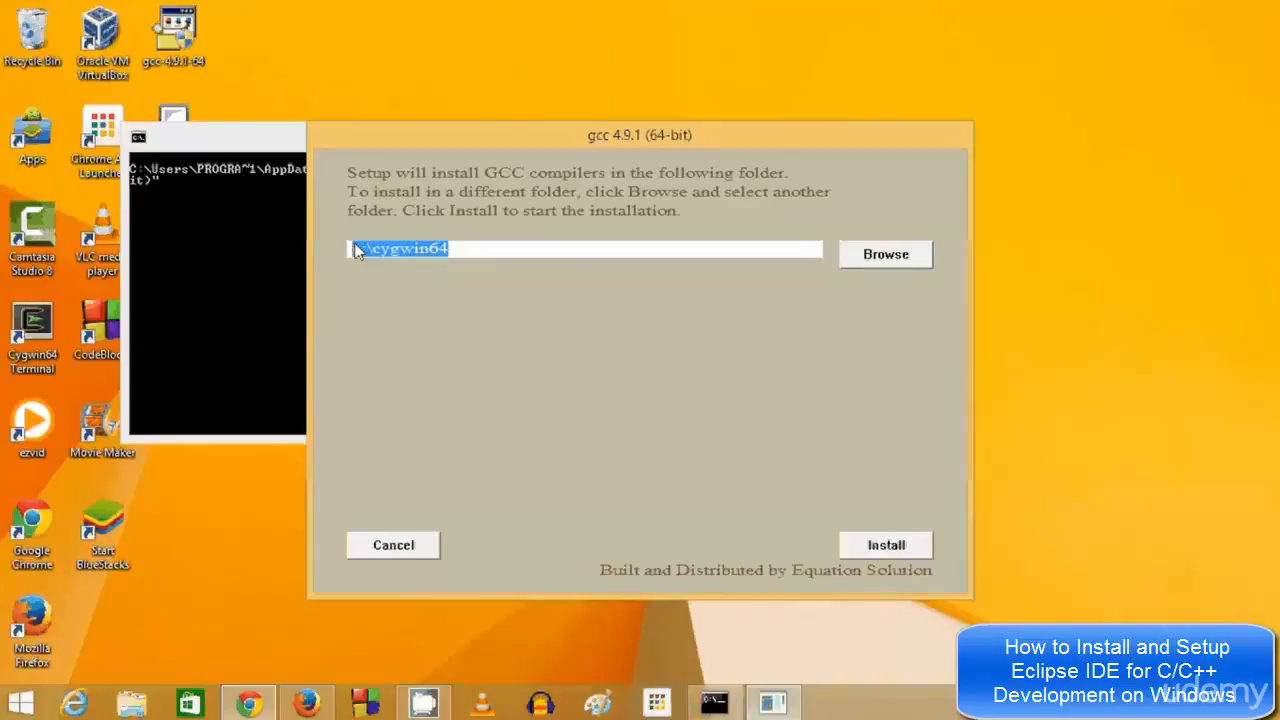
click(472, 254)
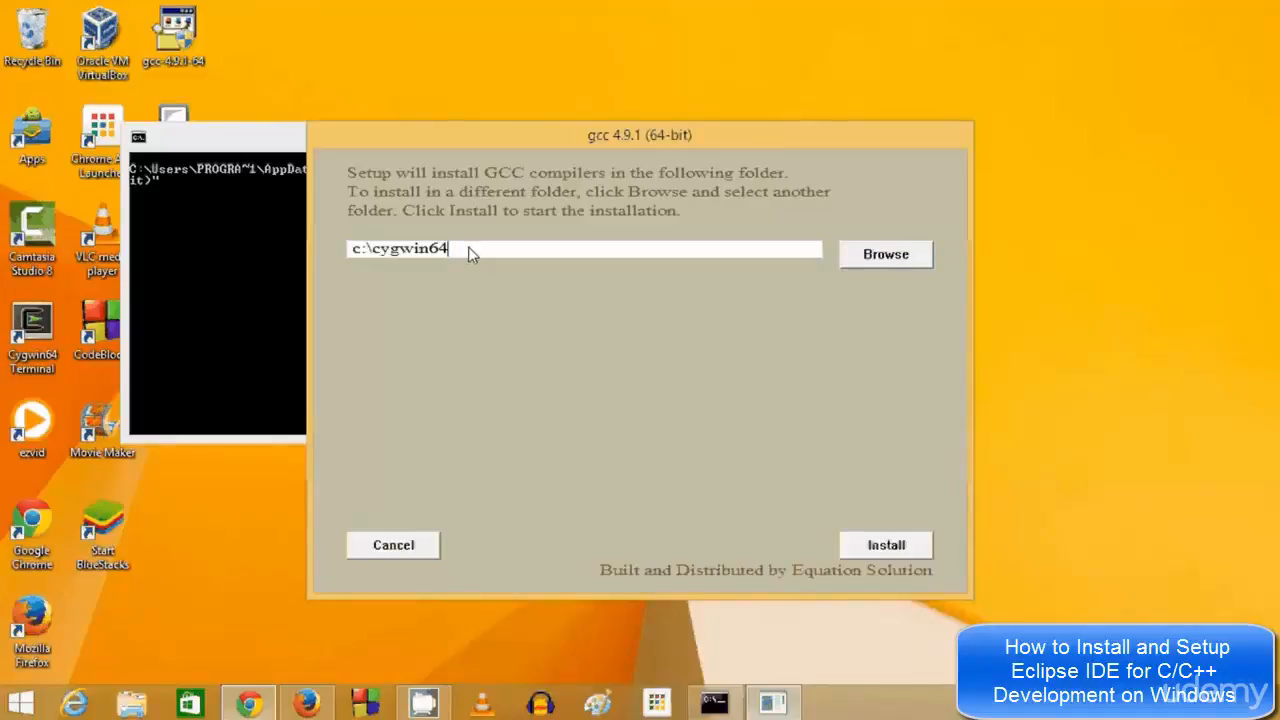
drag(472, 254, 348, 252)
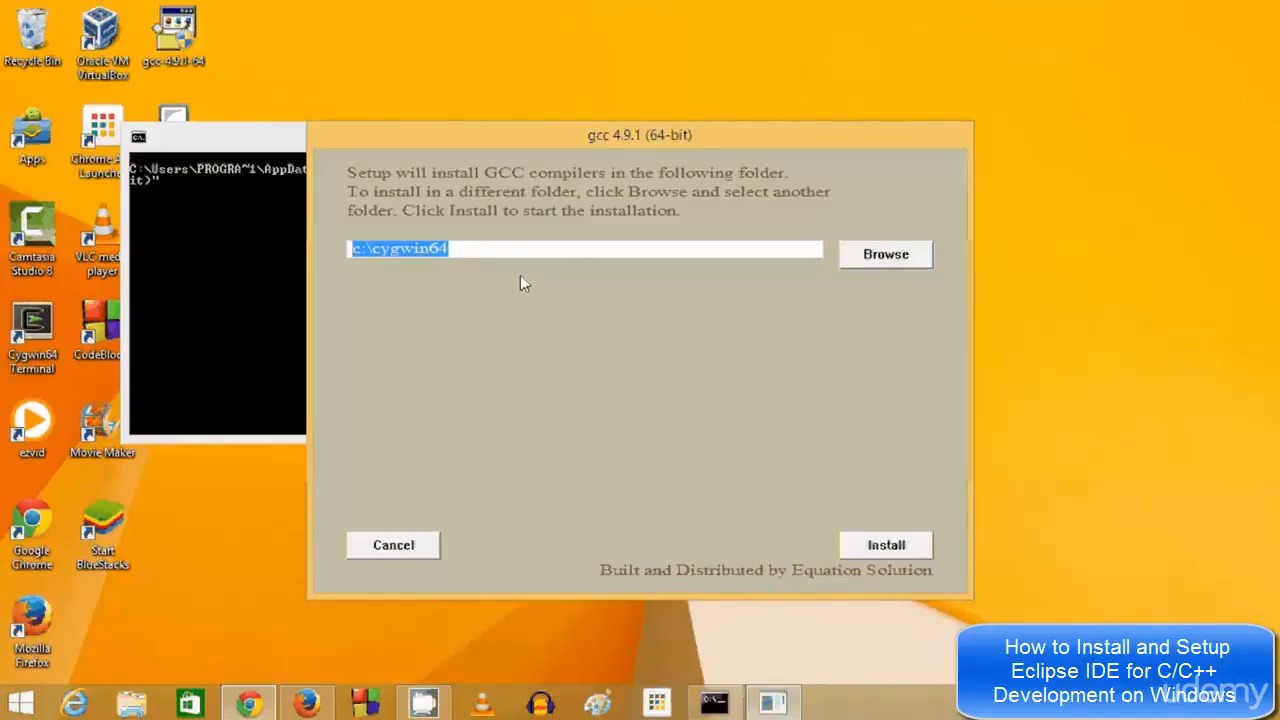
Replace the default c:\cygwin64 install path with C:\MinGW
key(BackSpace)
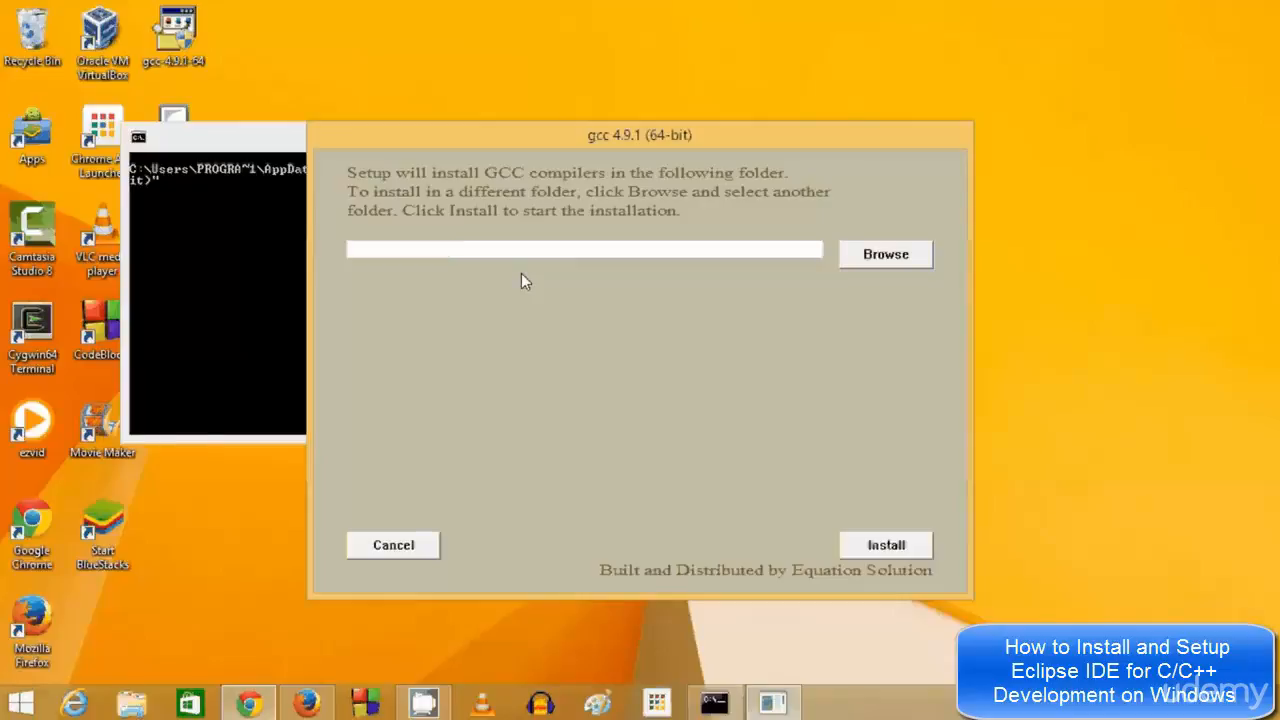
text(C:/)
key(ctrl+z)
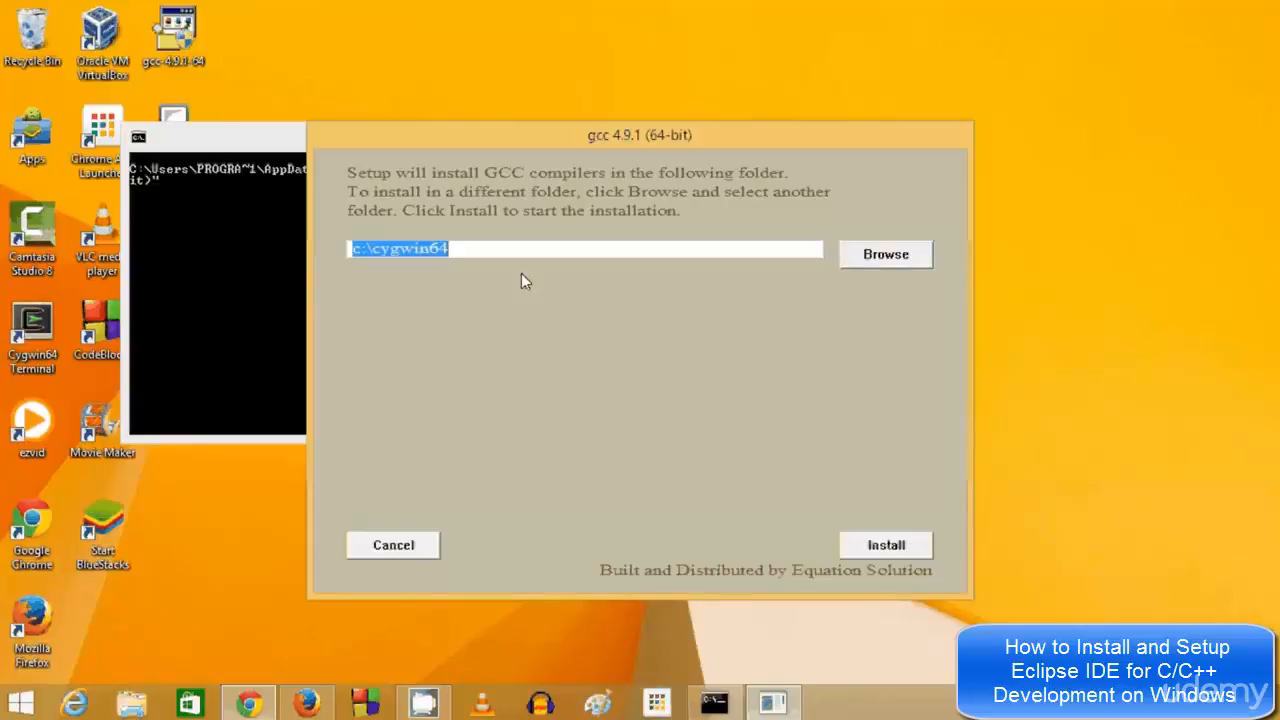
key(BackSpace)
text(C:)
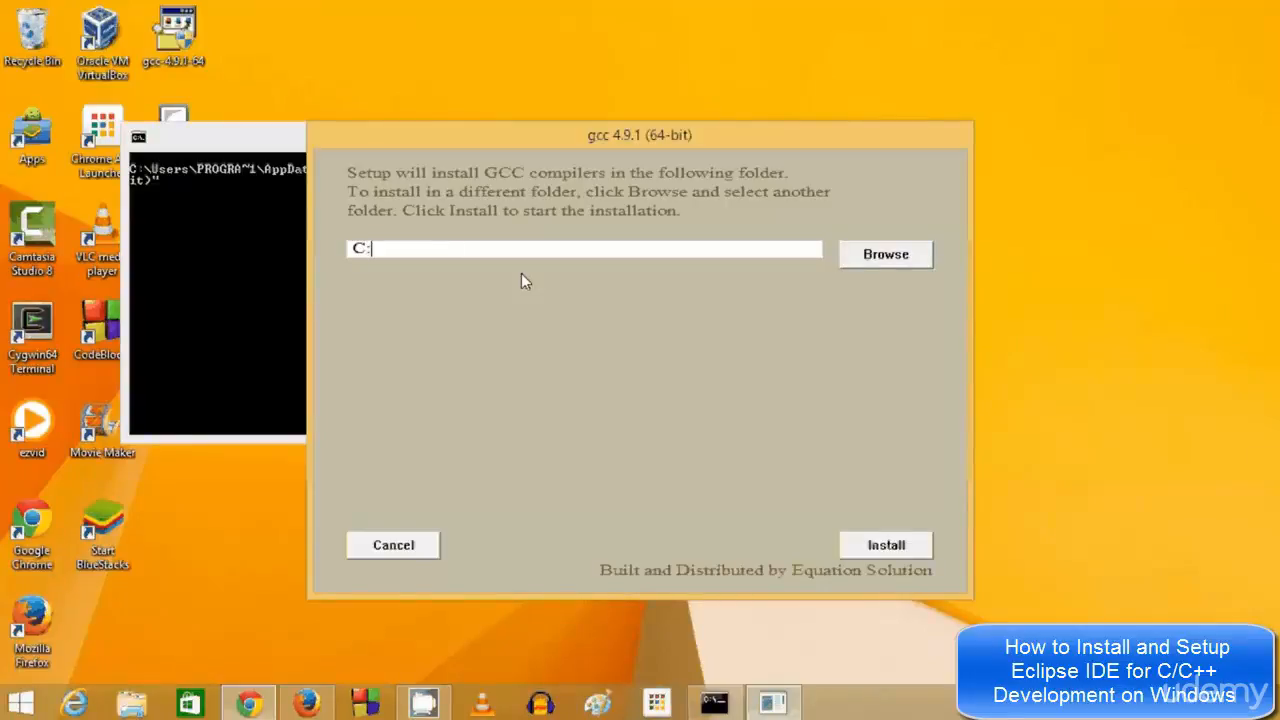
text(\MinGW)
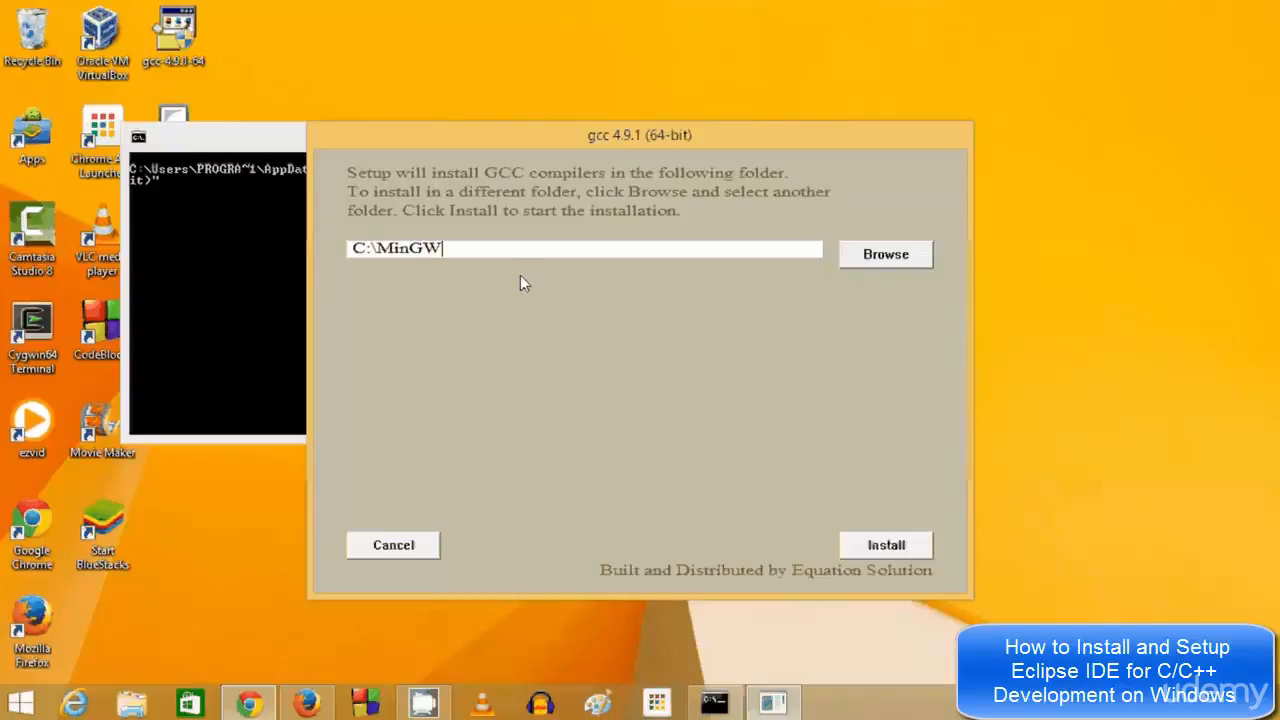
Check the C:\MinGW path and start installing the GCC compilers there
drag(377, 248, 402, 251)
click(392, 249)
drag(391, 250, 377, 250)
click(442, 250)
drag(393, 253, 383, 251)
click(418, 253)
click(476, 252)
double_click(475, 248)
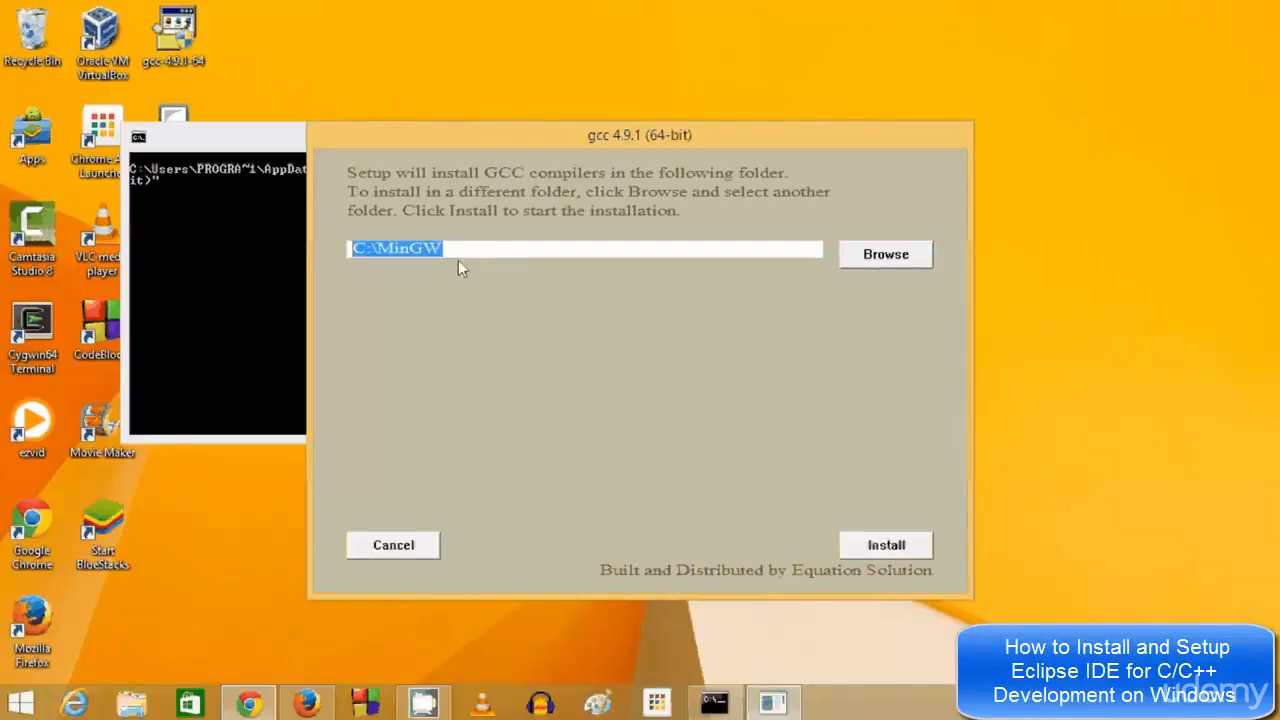
click(889, 543)
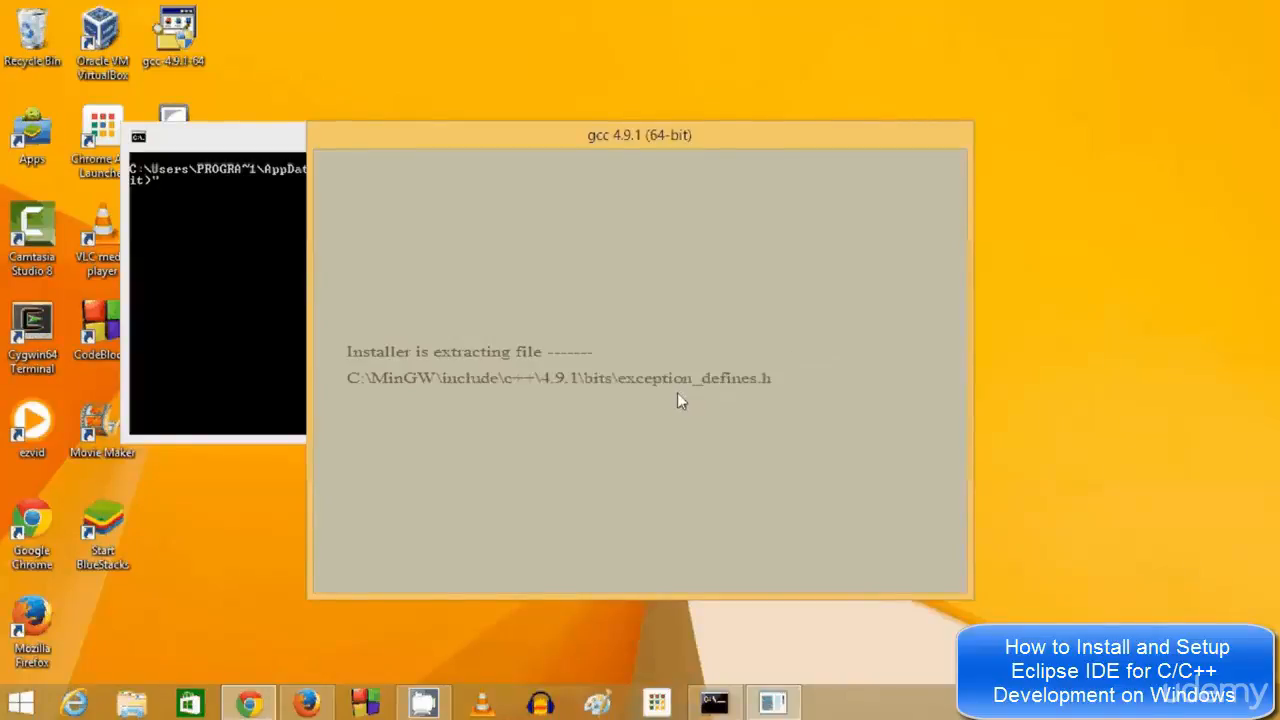
Bring Firefox forward while the compilers extract into C:\MinGW
click(322, 714)
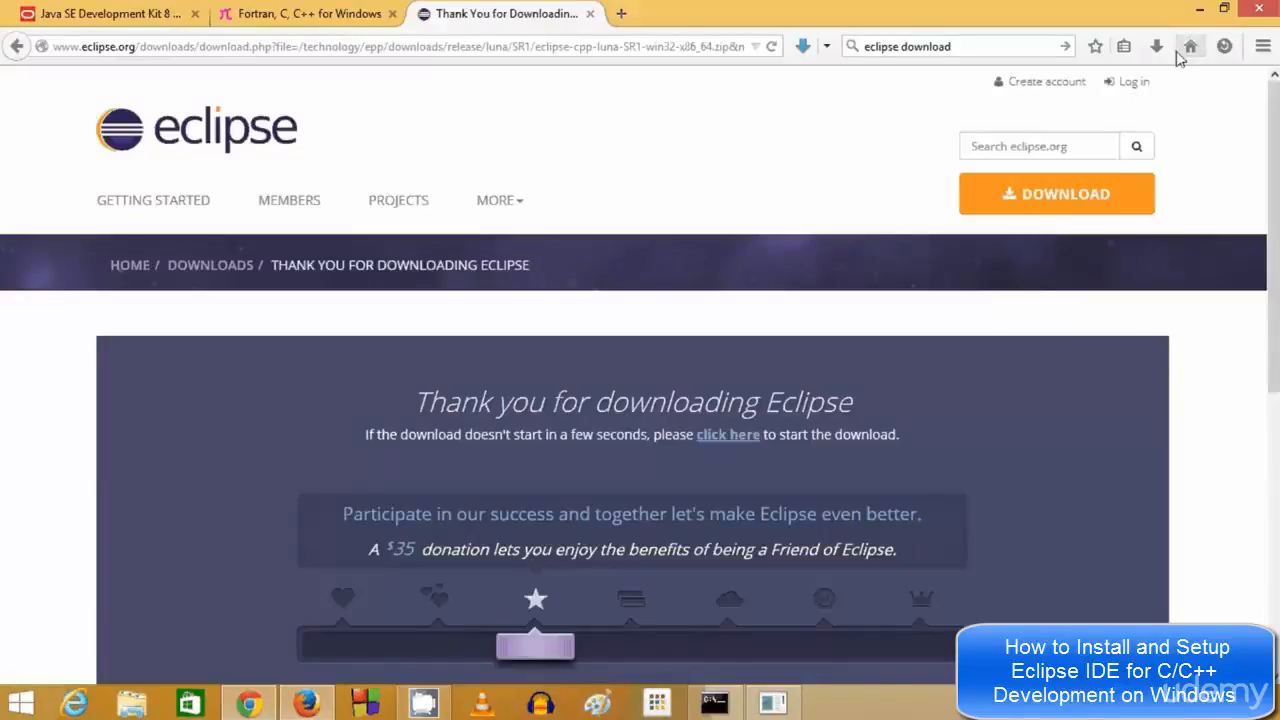
Open eclipse-cpp-luna-SR1-win32-x86_64.zip from Firefox's recent downloads list
click(1156, 46)
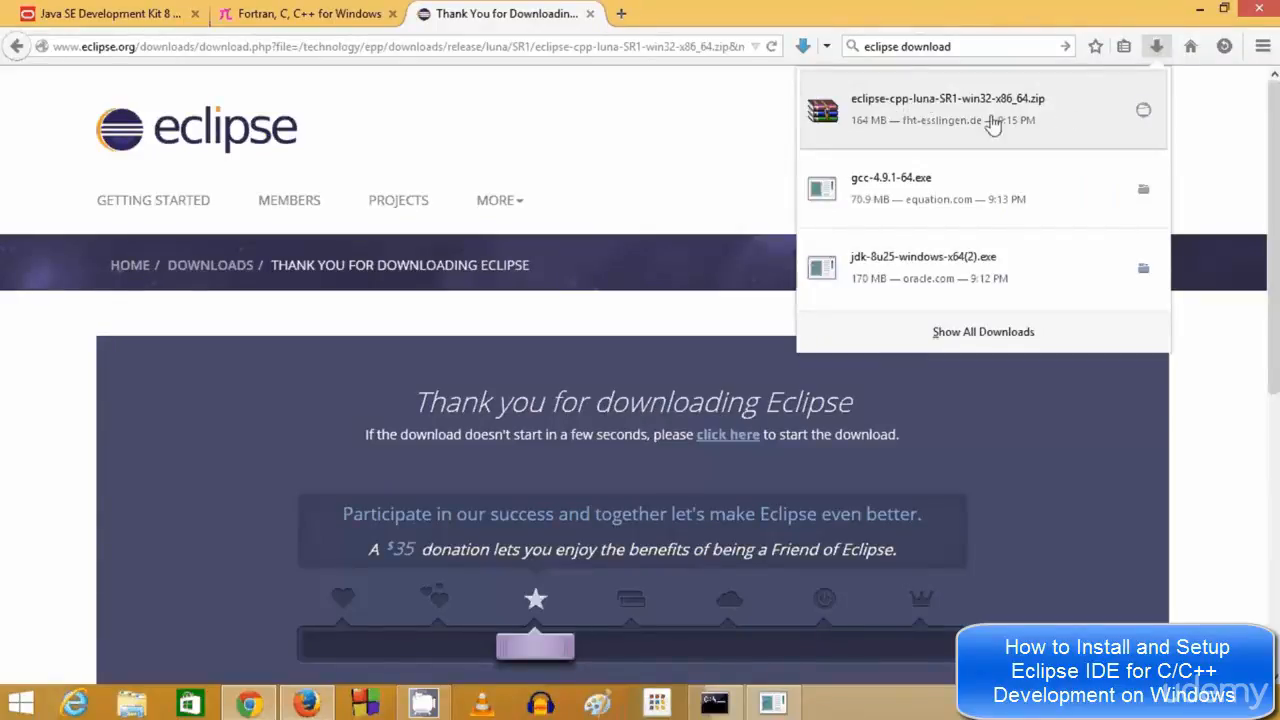
click(1143, 111)
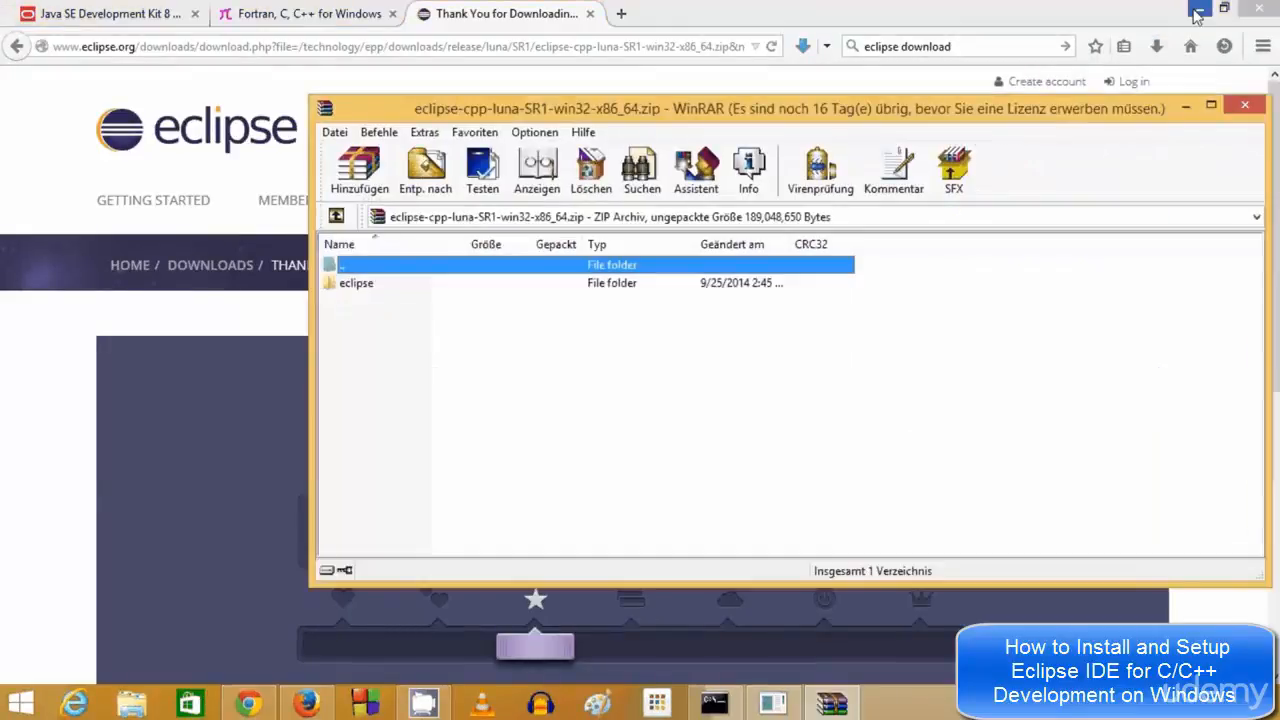
Minimize Firefox, move the console aside, and choose Extract To (Entp. nach) for the eclipse folder
click(1199, 10)
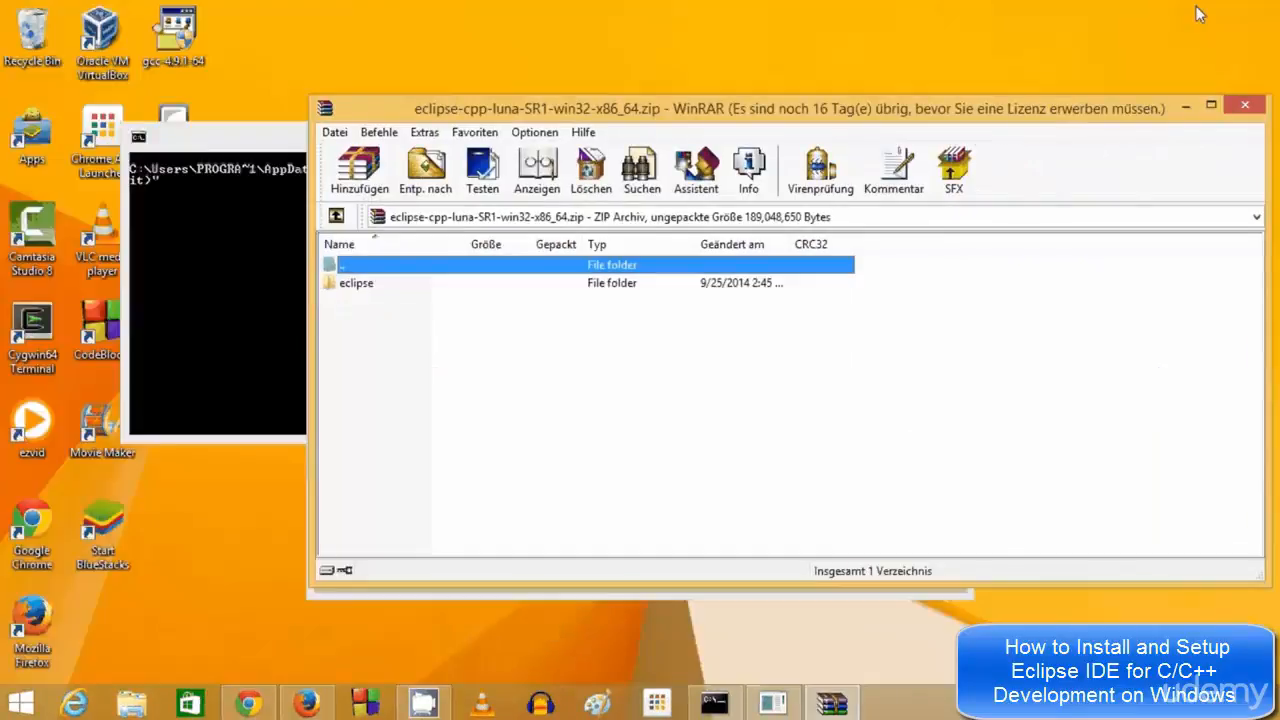
click(357, 285)
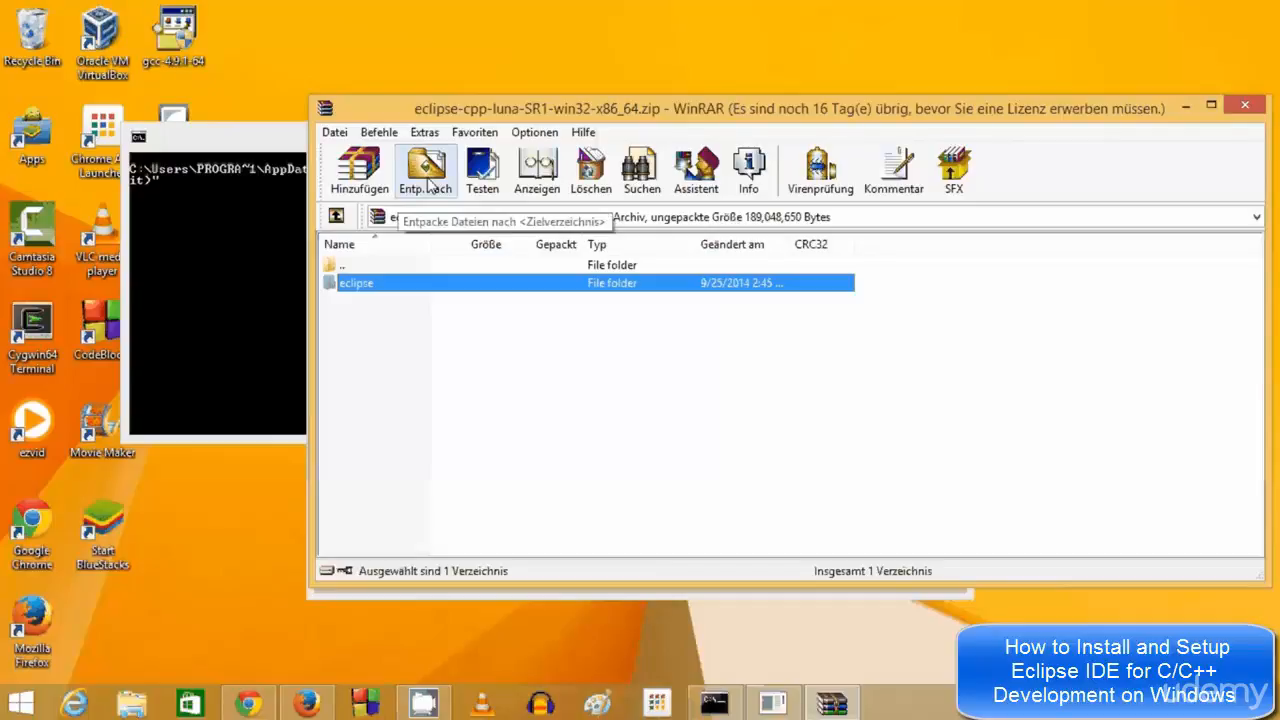
click(265, 145)
drag(265, 145, 332, 337)
click(350, 267)
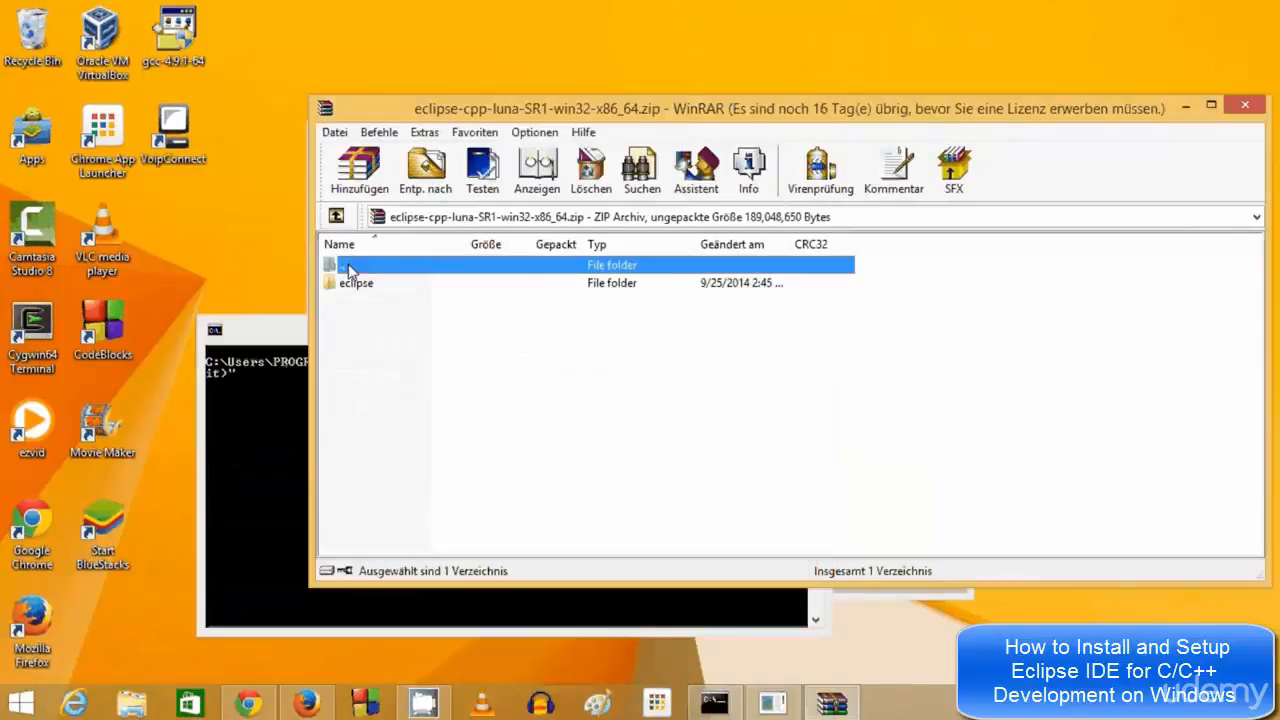
click(426, 170)
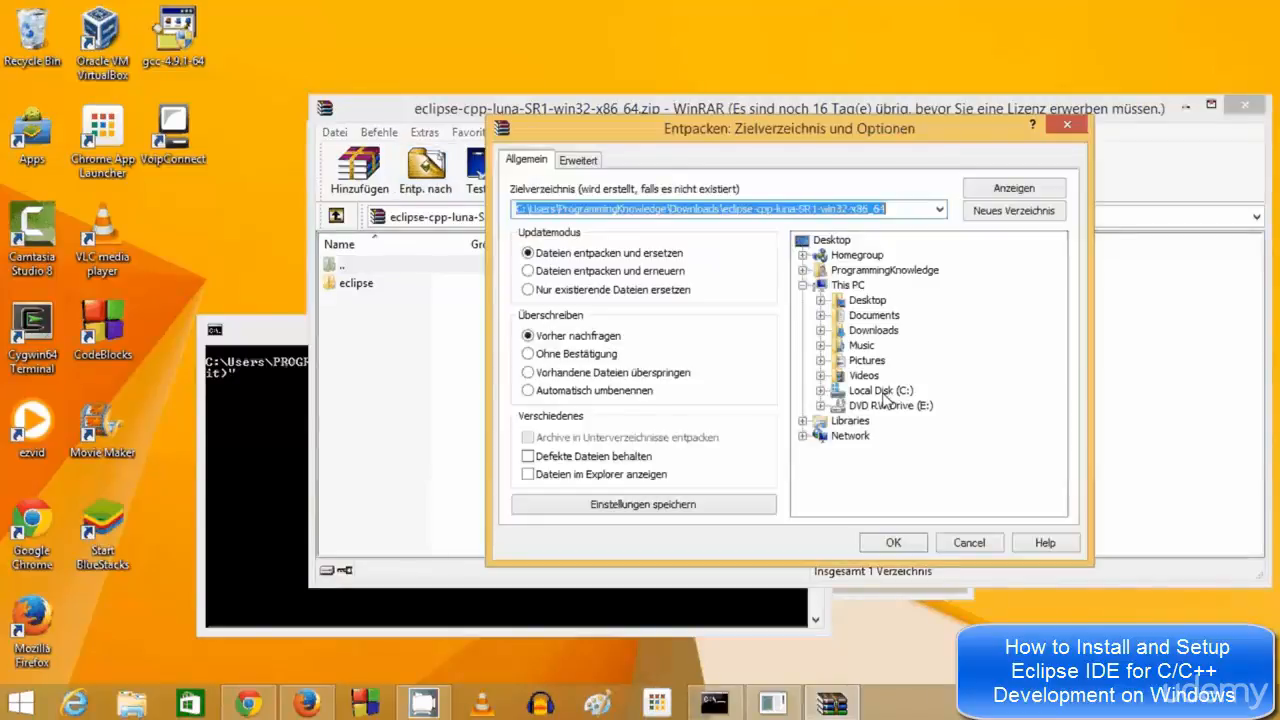
Extract the Eclipse archive to C:\ with Local Disk (C:) as the destination
click(880, 391)
click(821, 391)
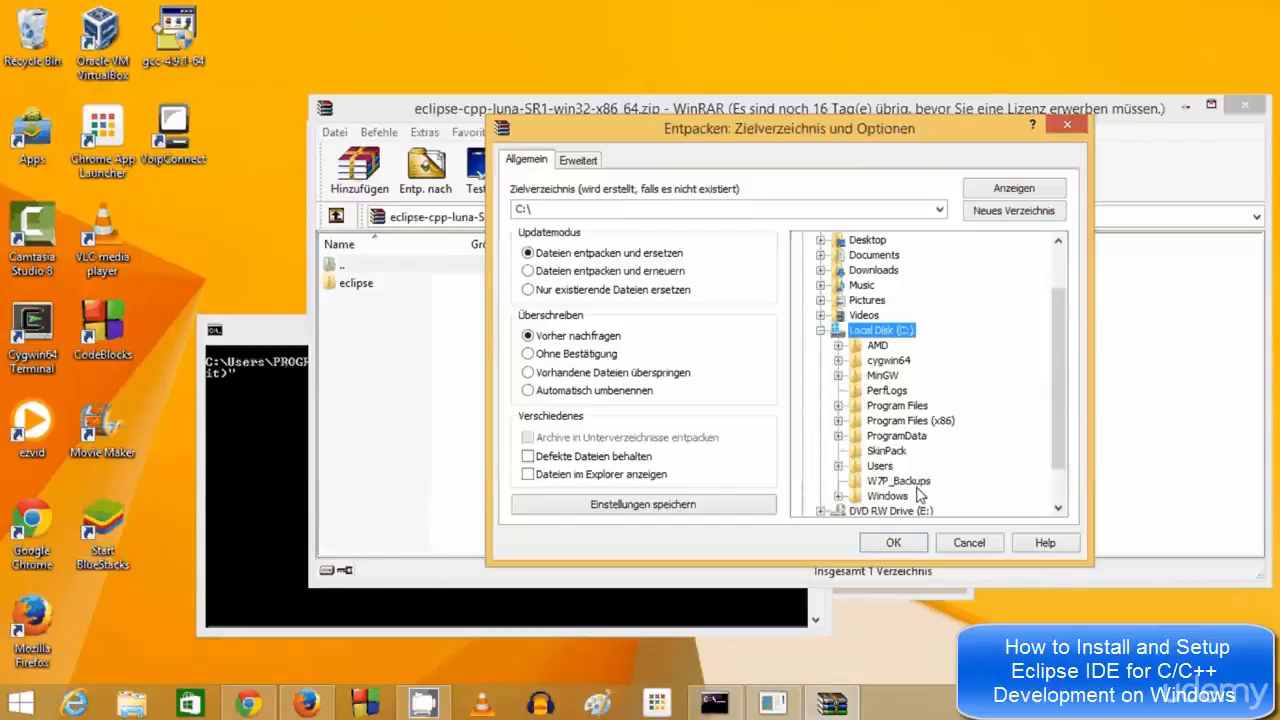
click(904, 541)
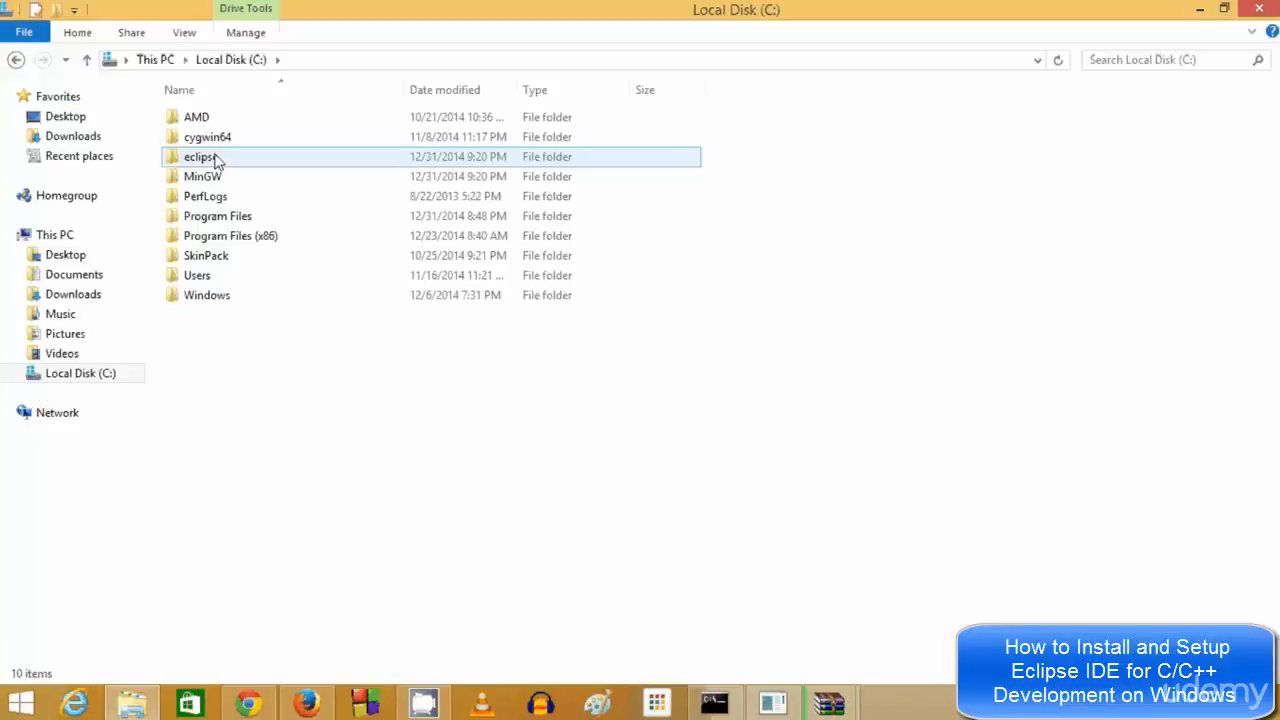
Inspect C:\eclipse and the MinGW folder on Local Disk (C:), then minimize Explorer
double_click(205, 157)
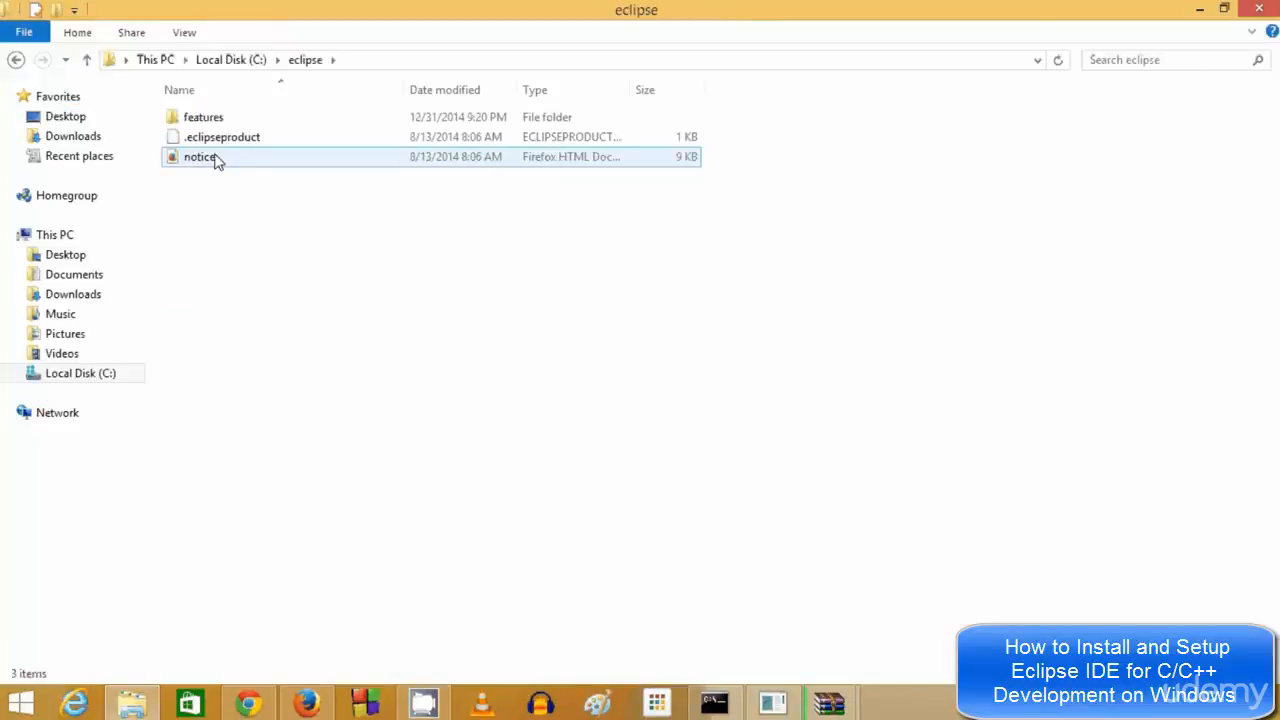
click(238, 61)
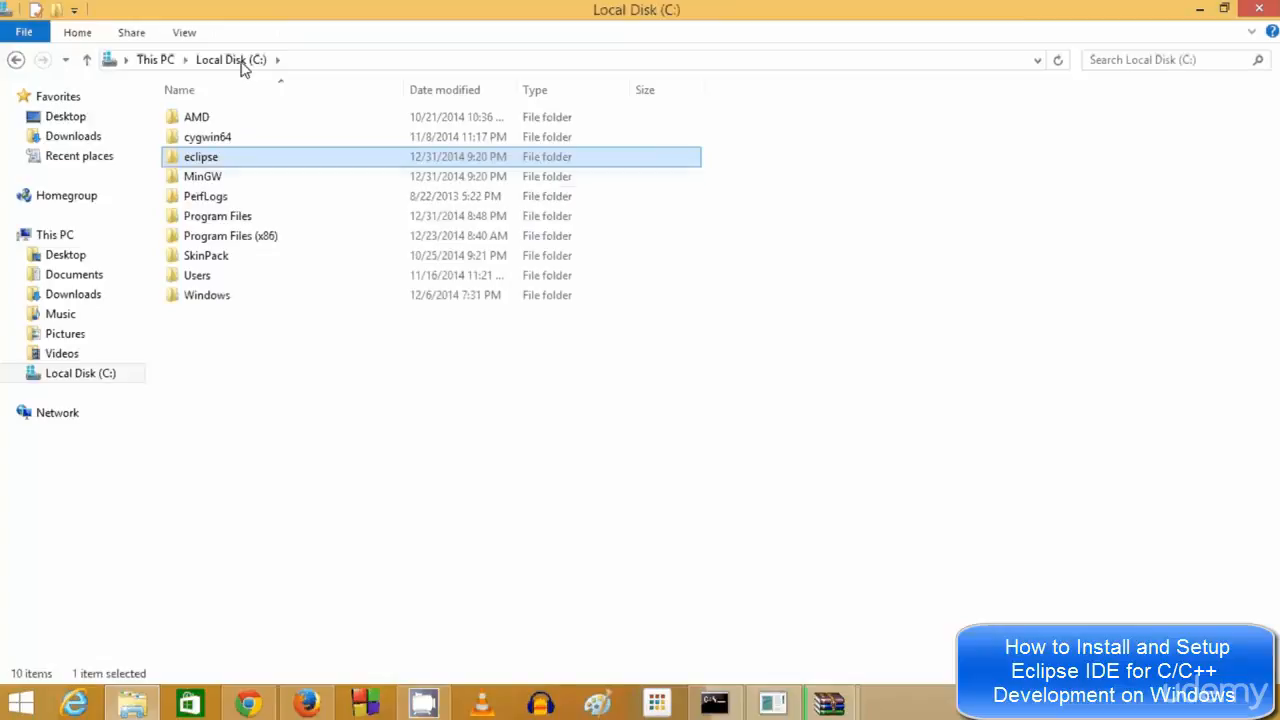
click(200, 178)
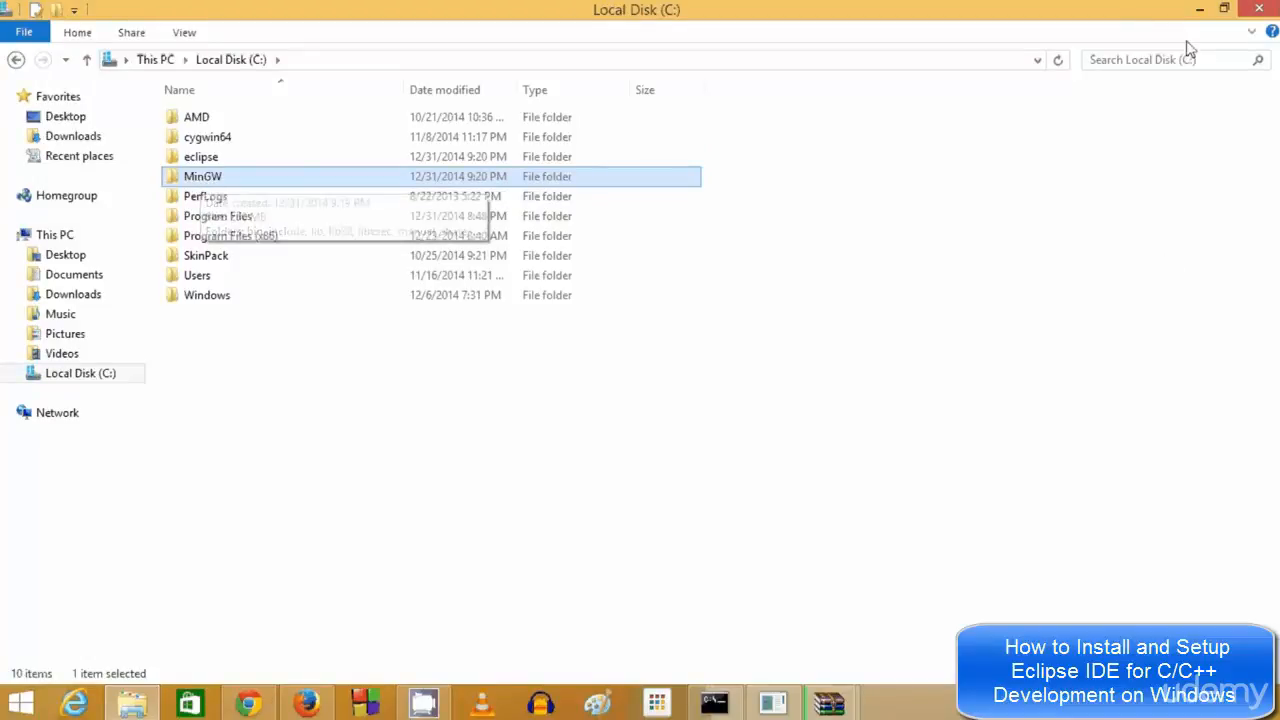
click(1200, 12)
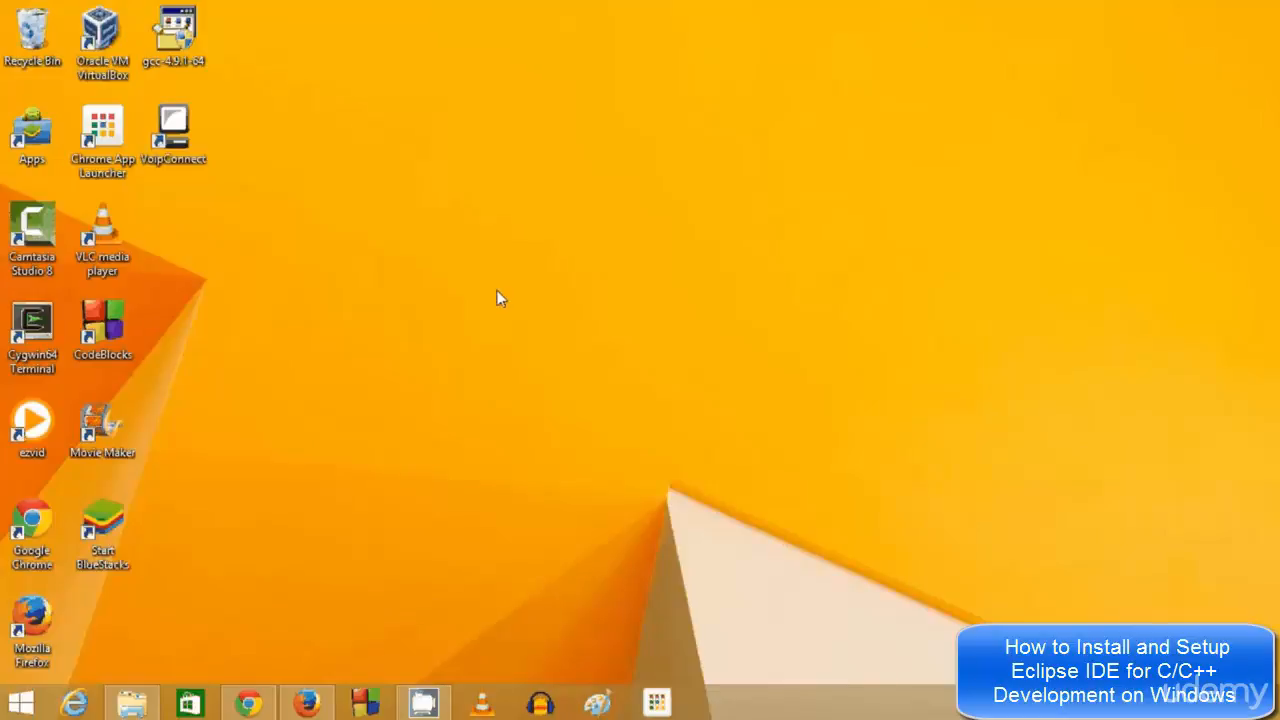
Pin eclipse.exe from C:\eclipse to the taskbar and minimize File Explorer
click(158, 688)
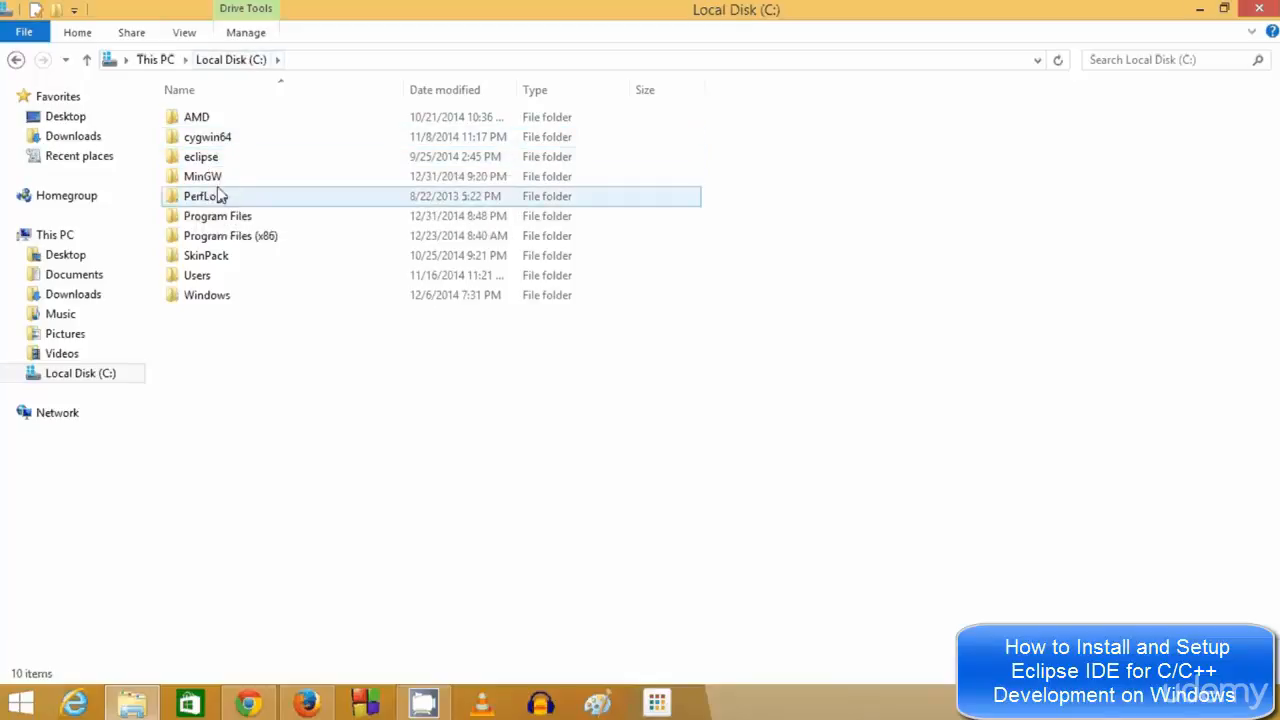
click(205, 163)
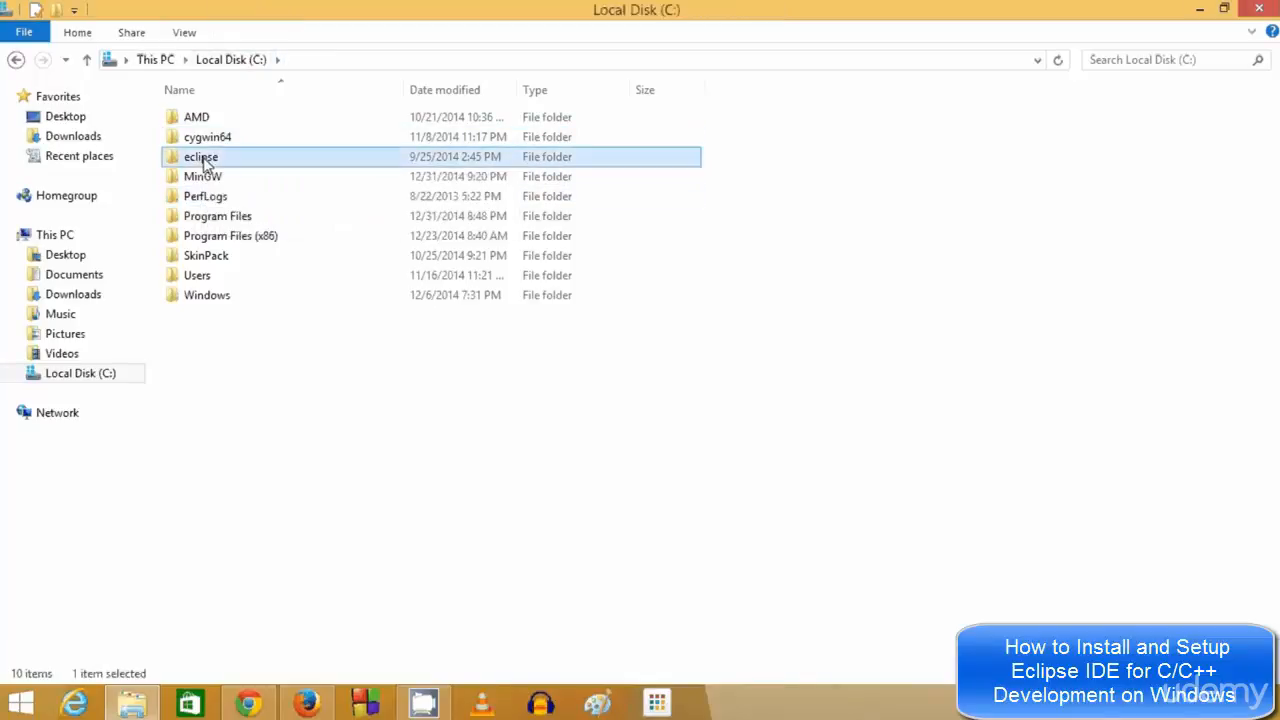
double_click(205, 163)
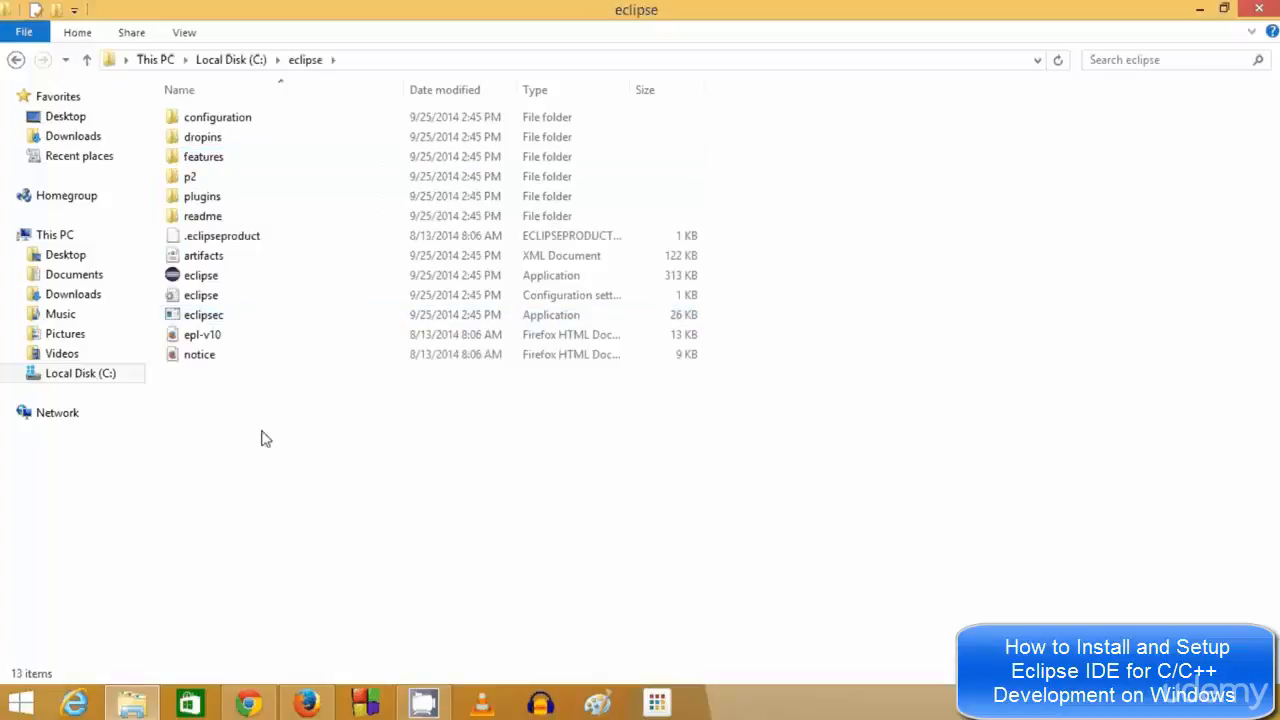
right_click(204, 287)
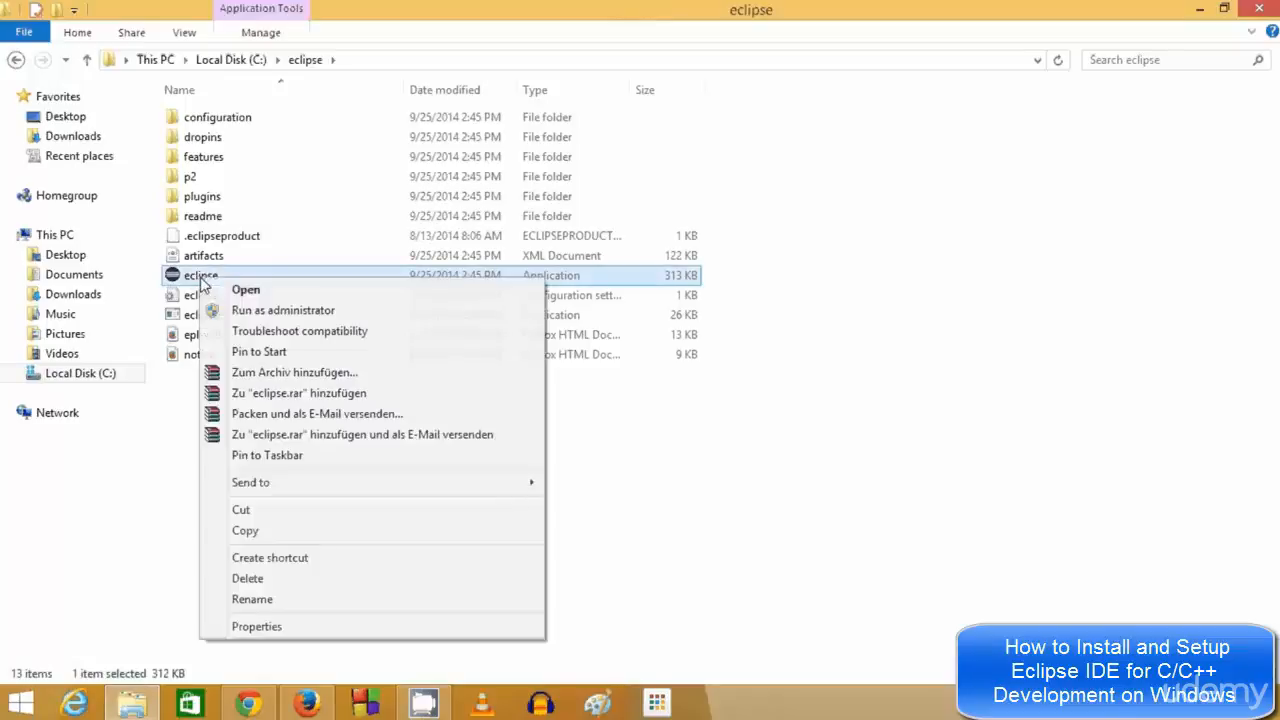
click(249, 459)
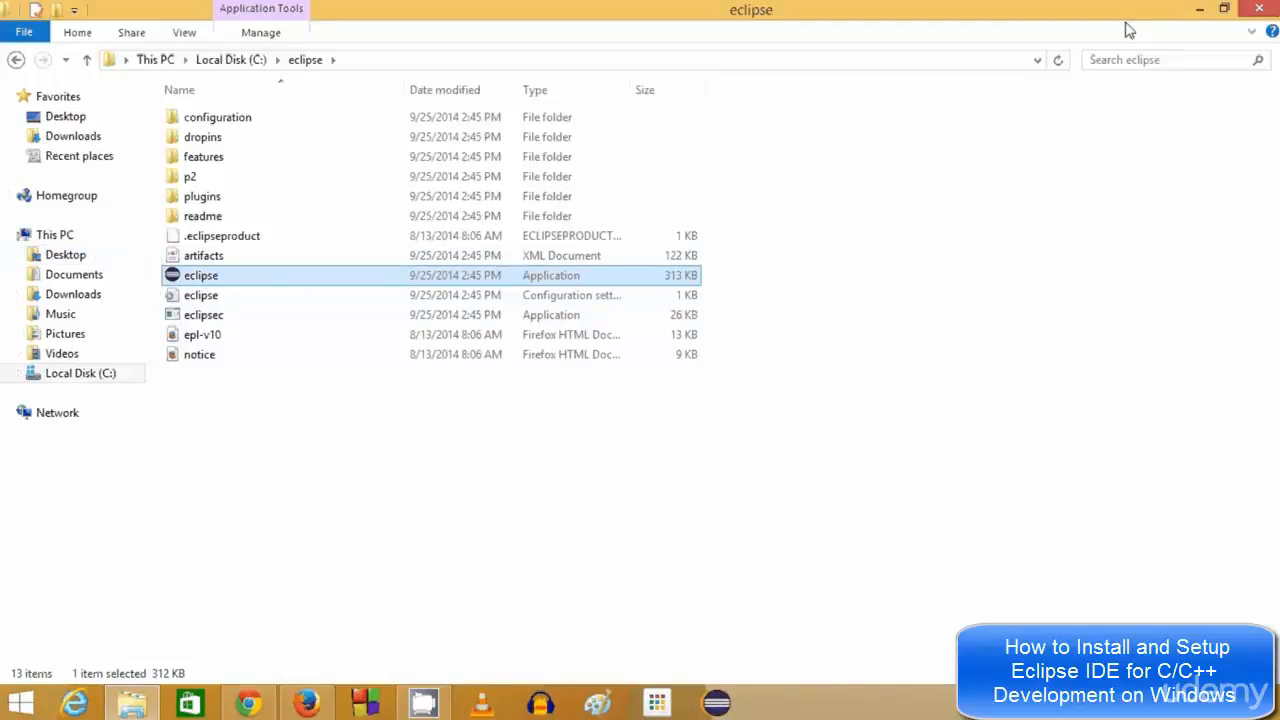
click(1200, 12)
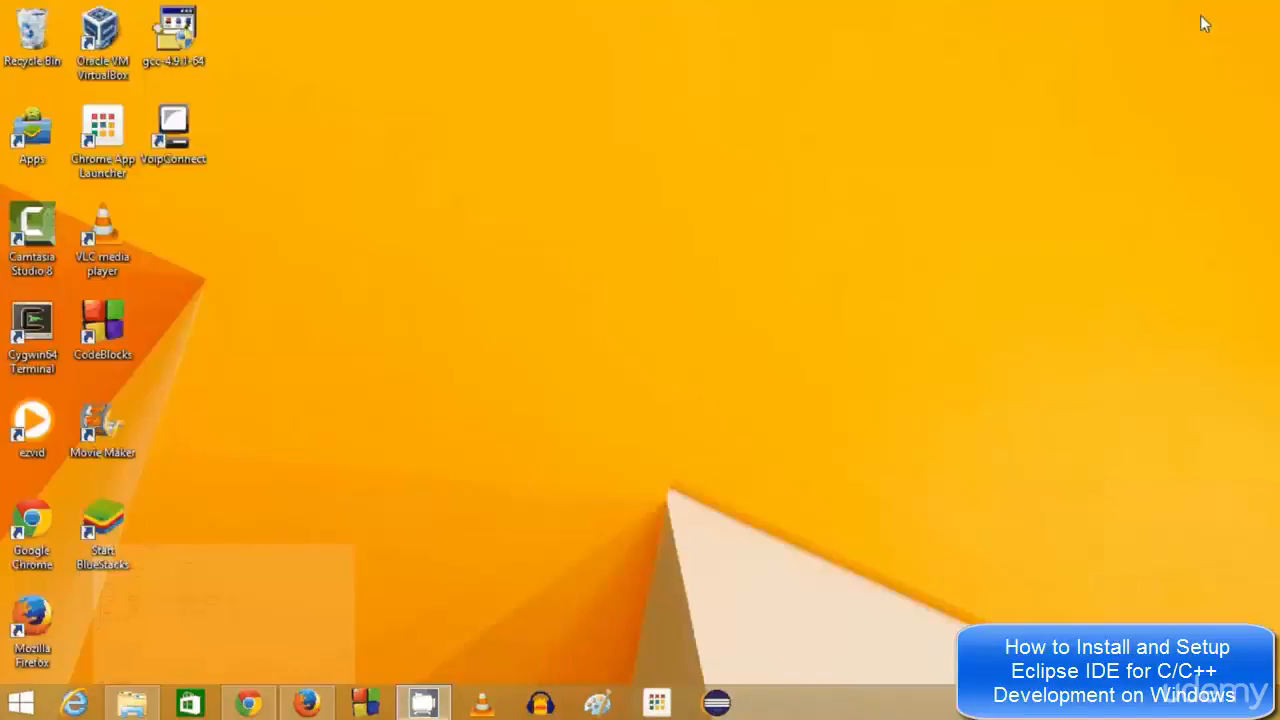
Launch Eclipse from the taskbar and accept the default workspace path
click(716, 704)
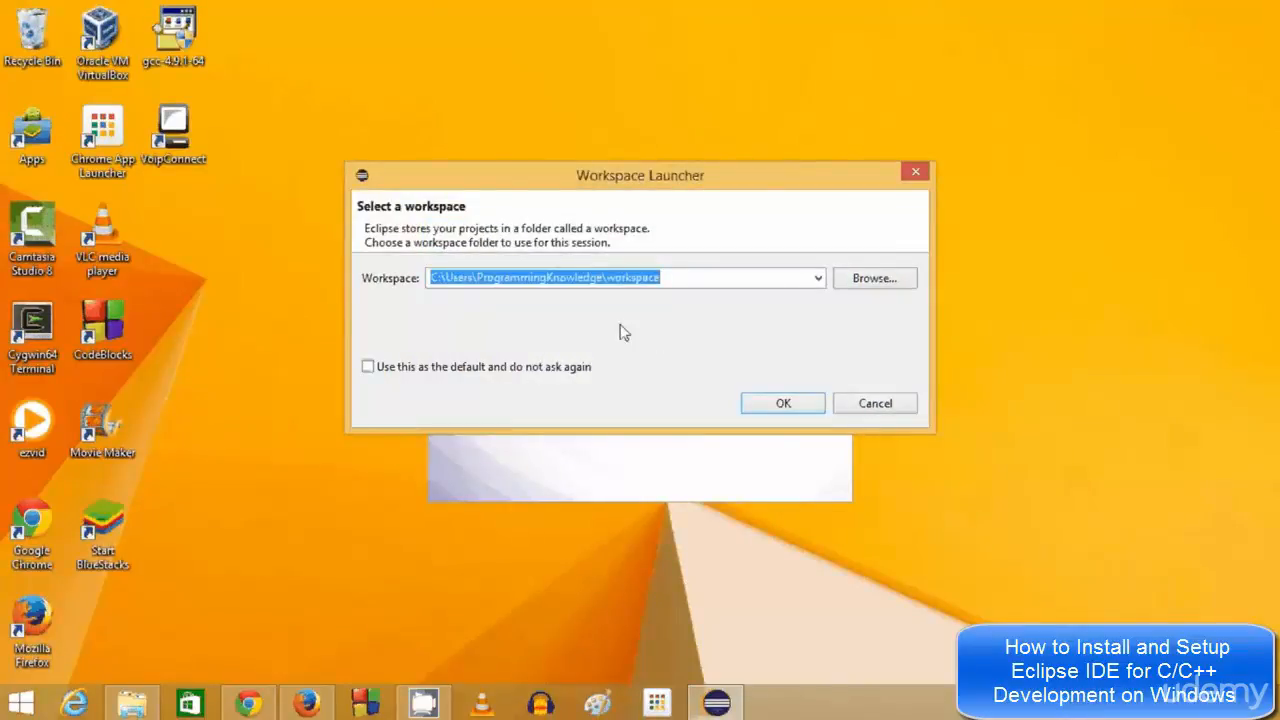
click(679, 277)
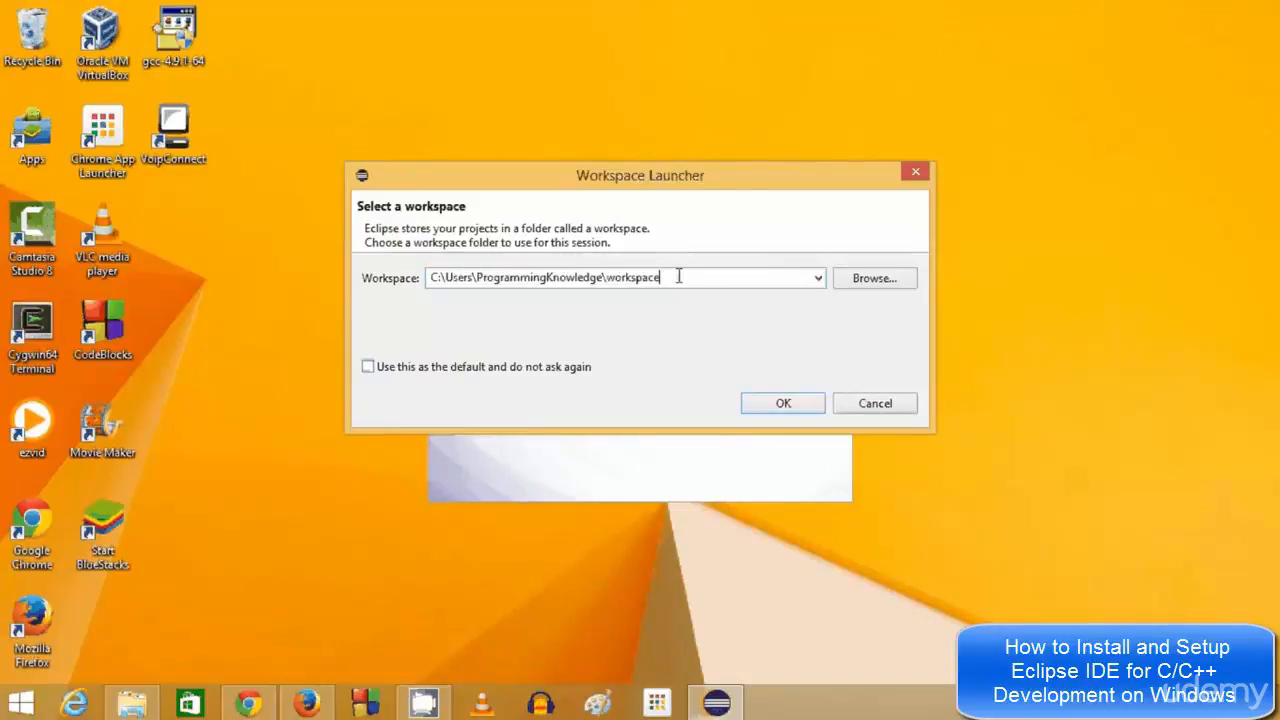
drag(679, 277, 428, 276)
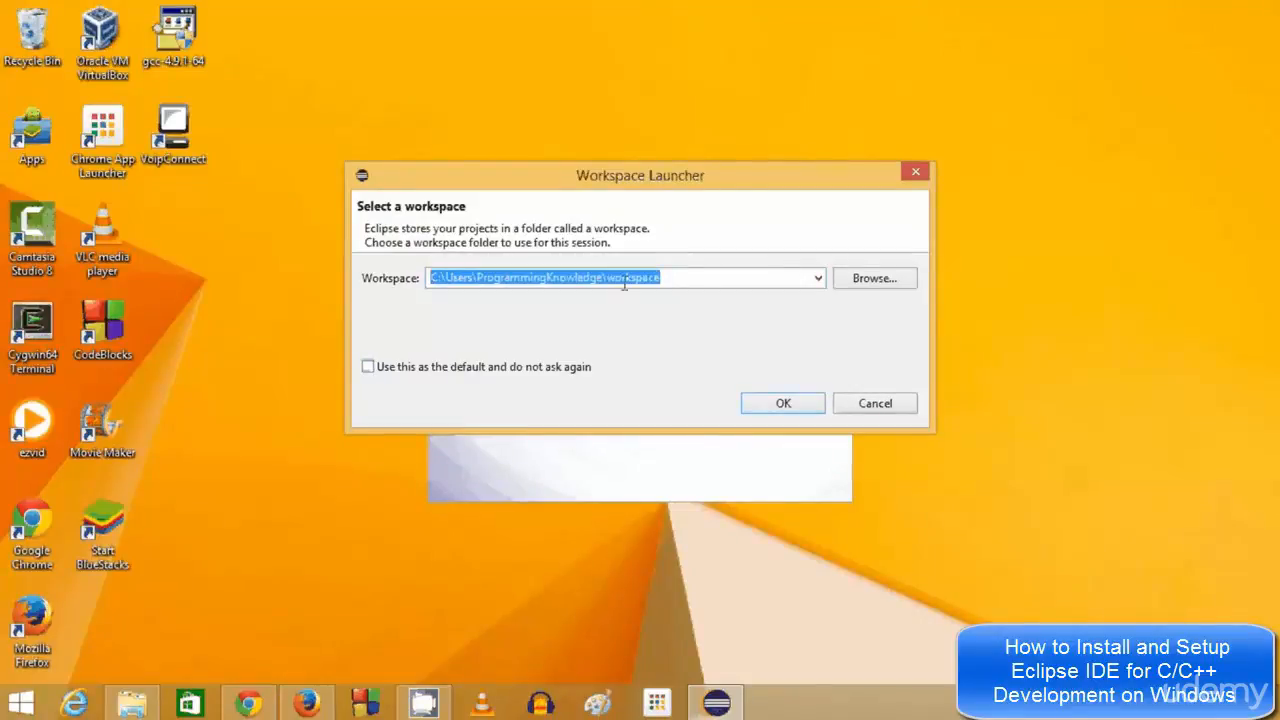
click(624, 283)
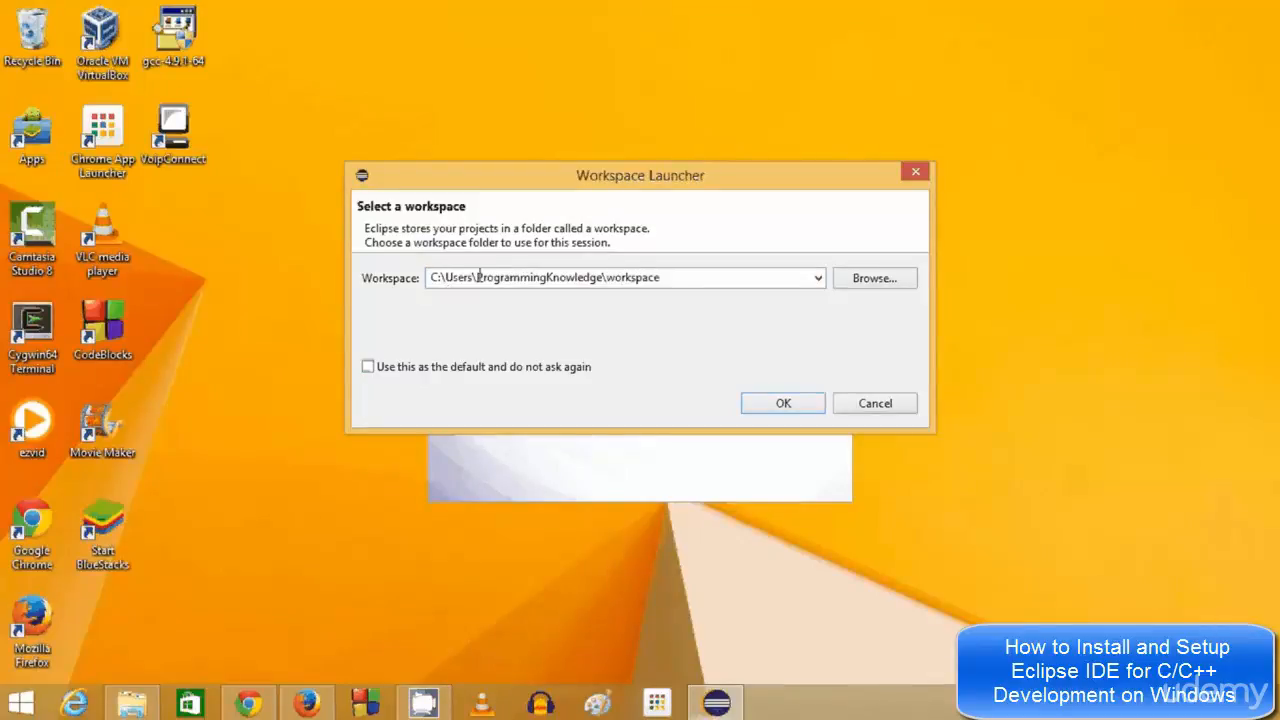
drag(478, 277, 703, 313)
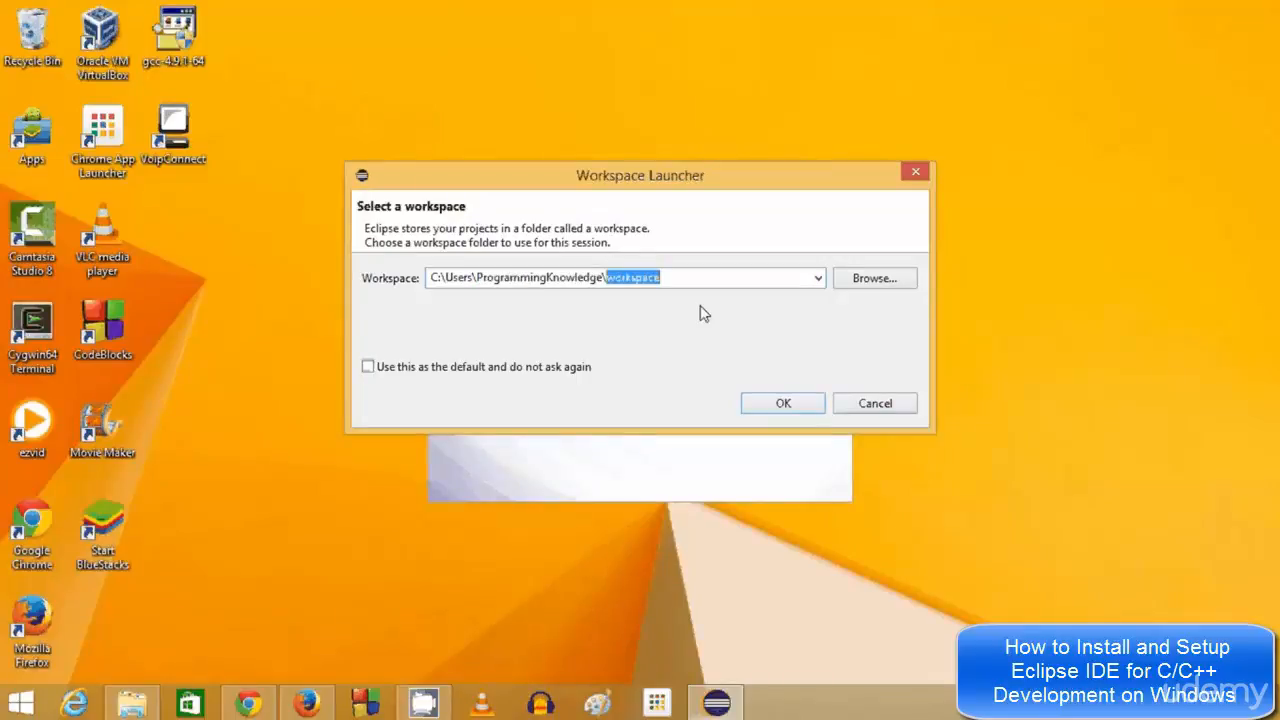
click(677, 277)
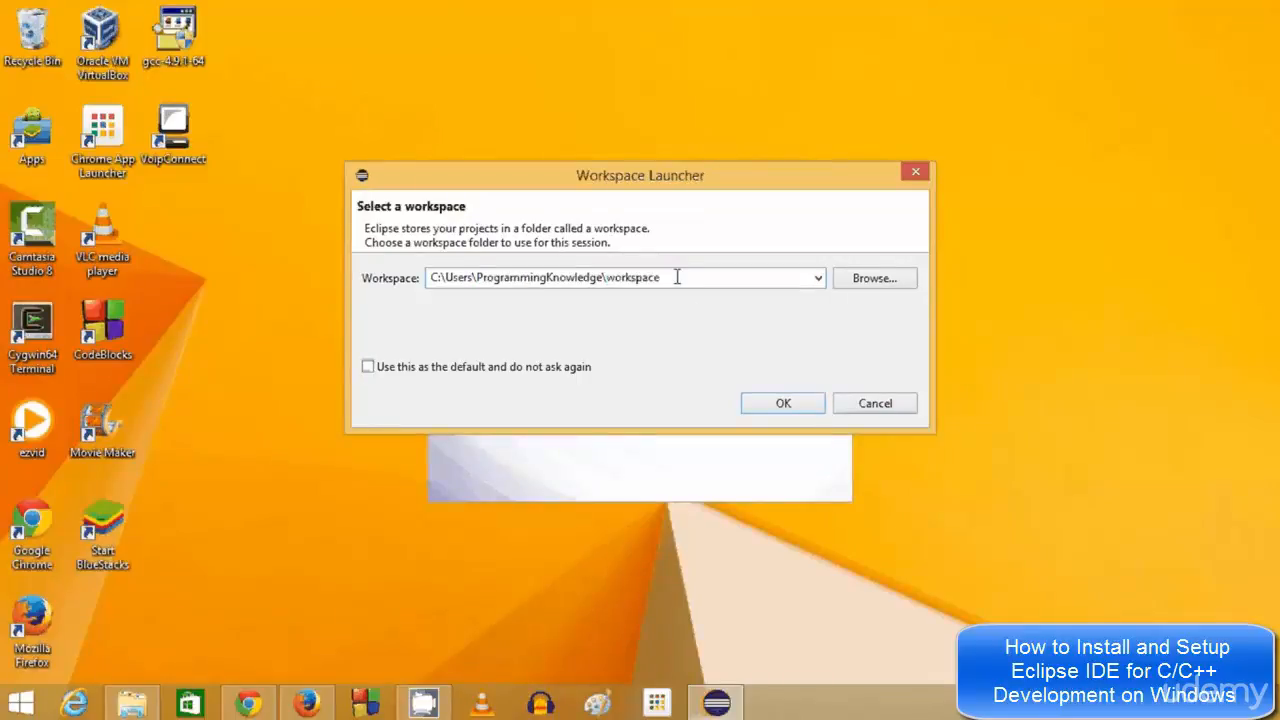
double_click(677, 277)
click(772, 406)
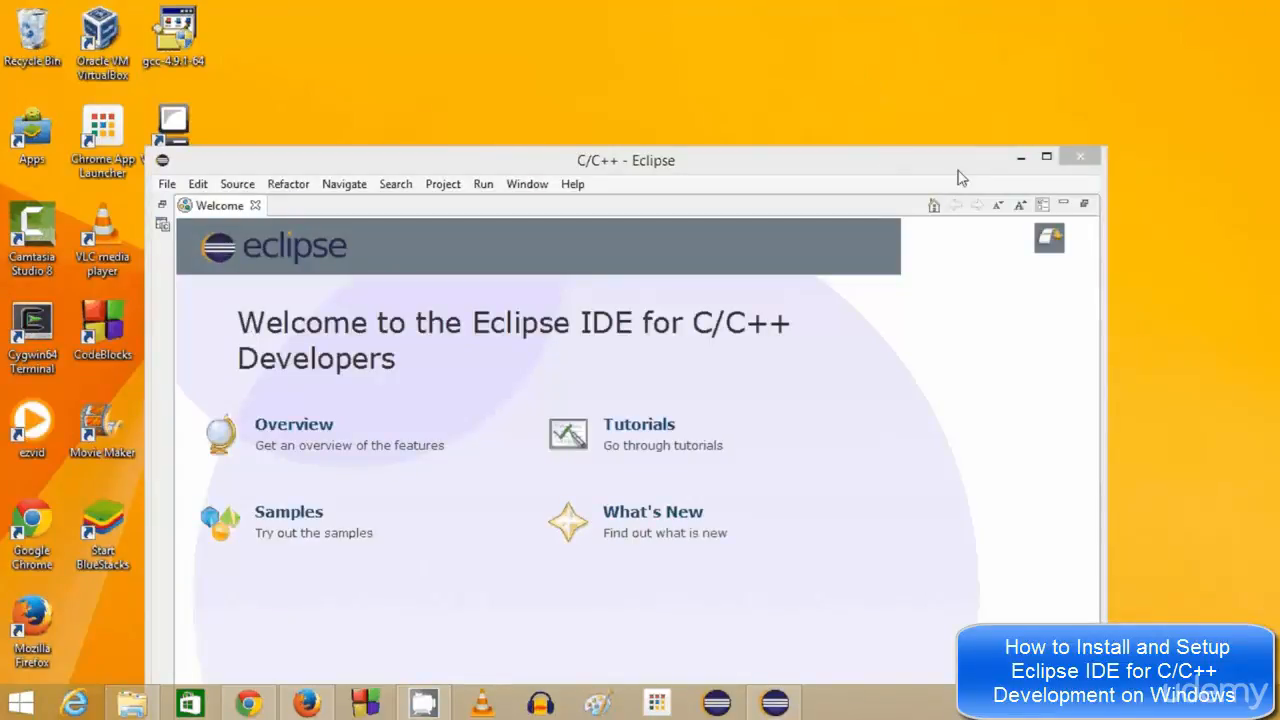
Move the Eclipse window up and maximize it to full screen
drag(957, 172, 937, 40)
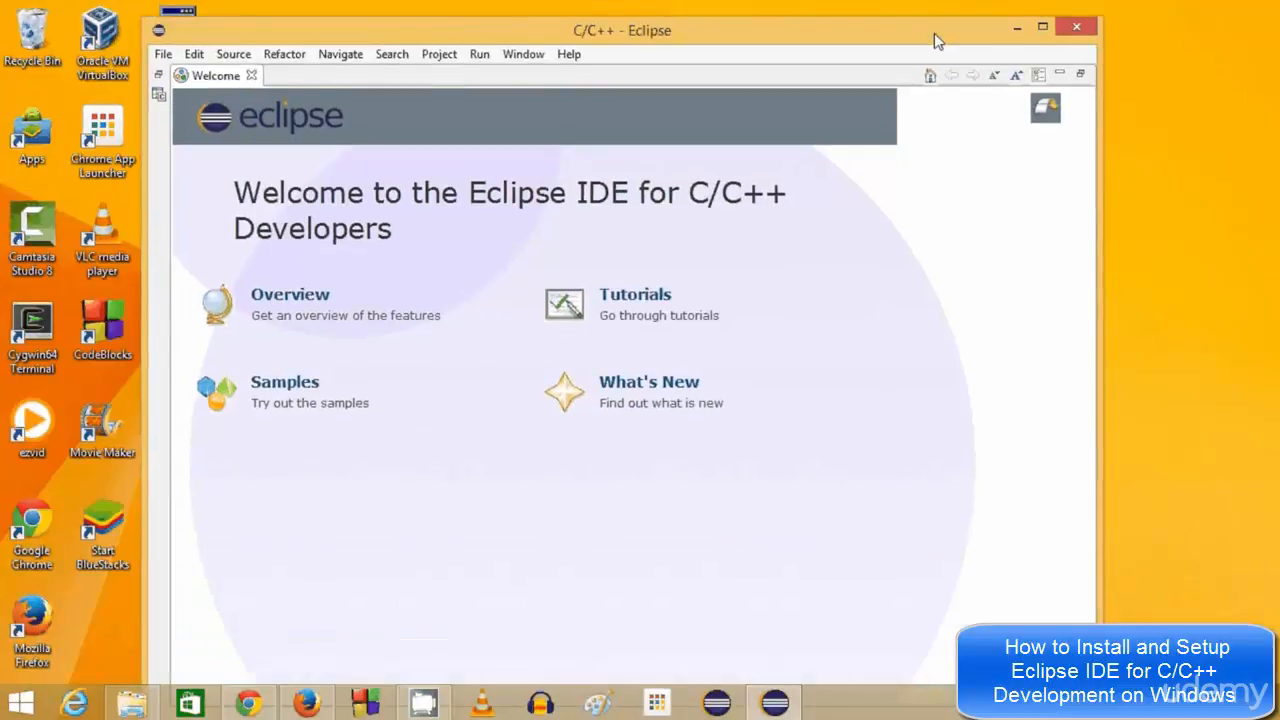
click(1042, 27)
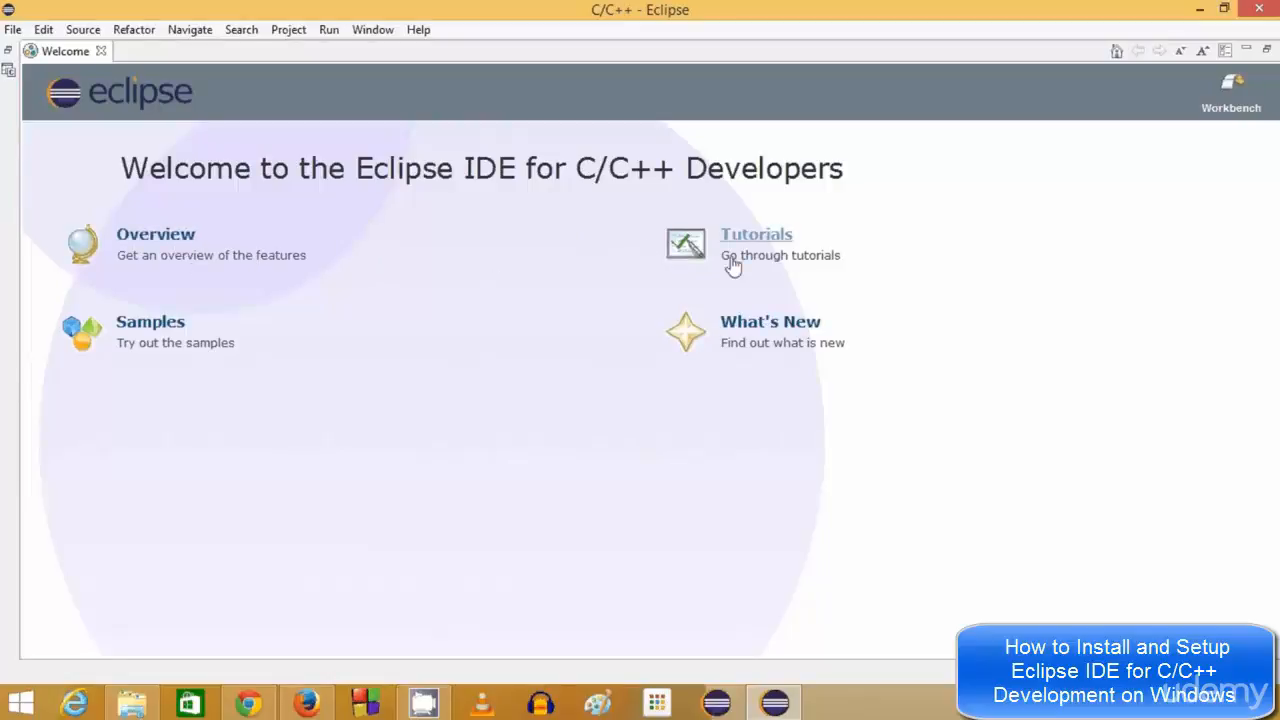
Restore the minimized workbench views and narrow the Project Explorer pane
click(9, 72)
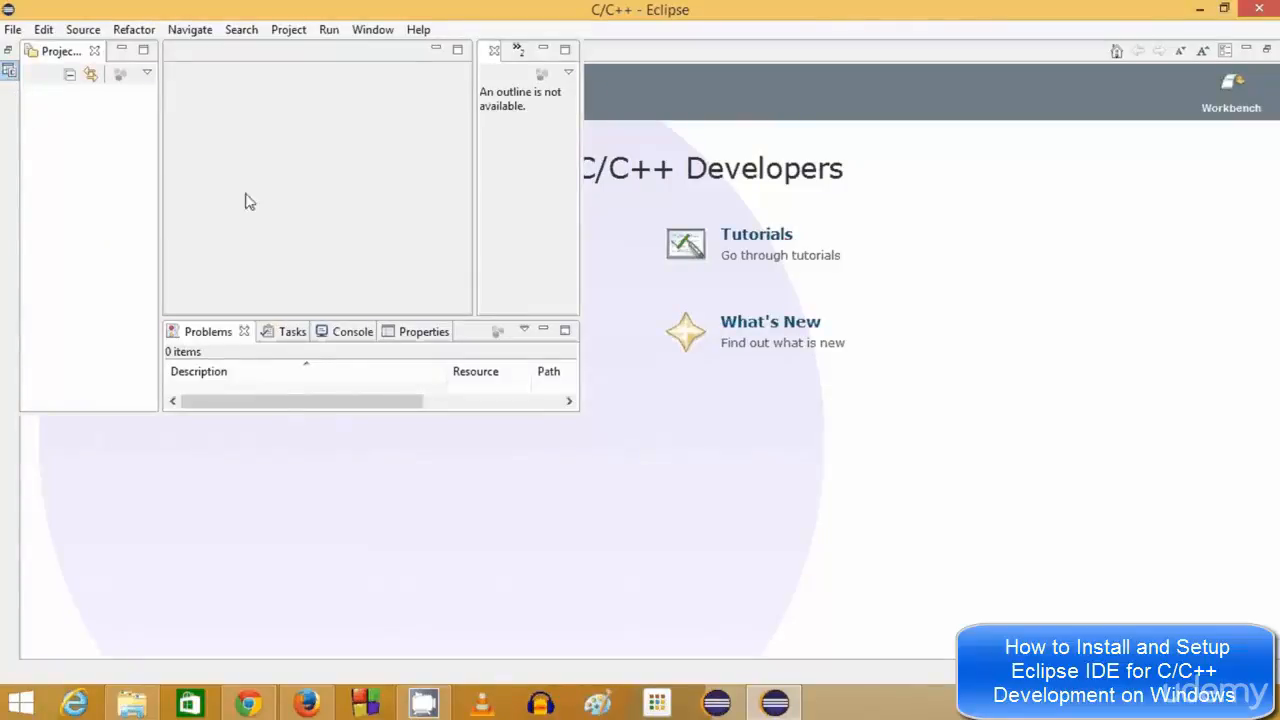
click(9, 72)
click(9, 72)
drag(574, 409, 1245, 630)
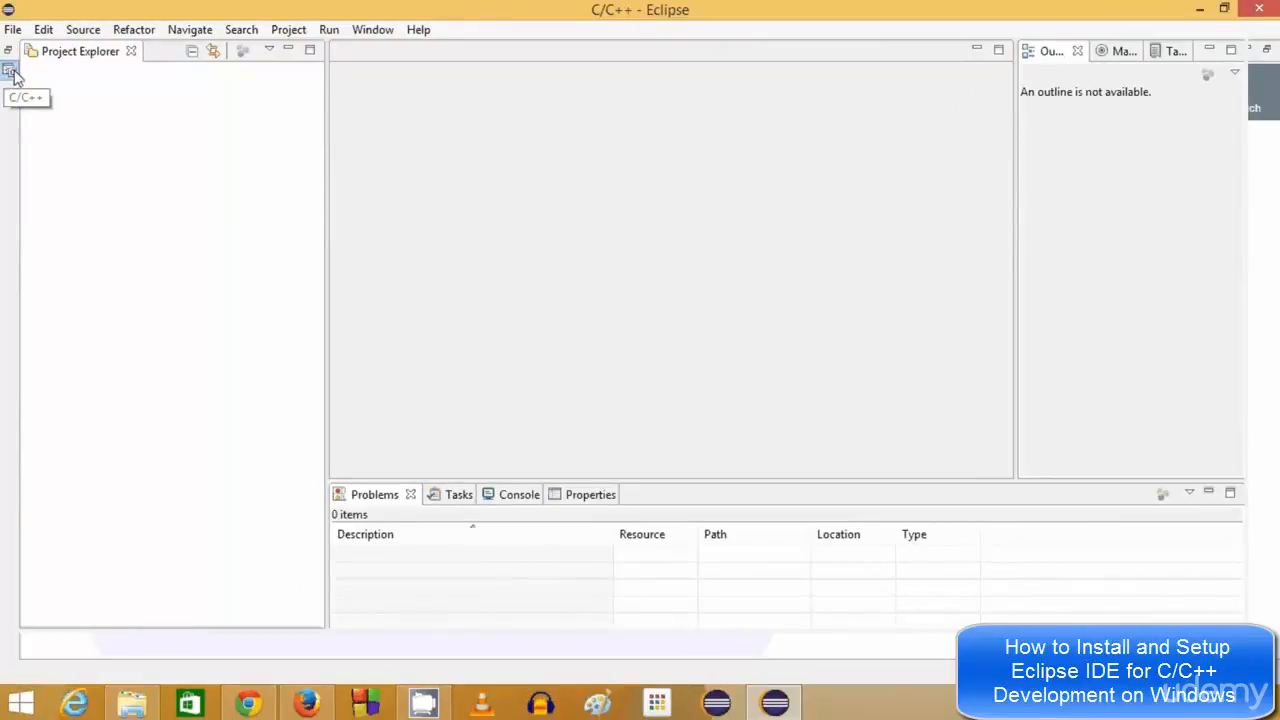
click(838, 708)
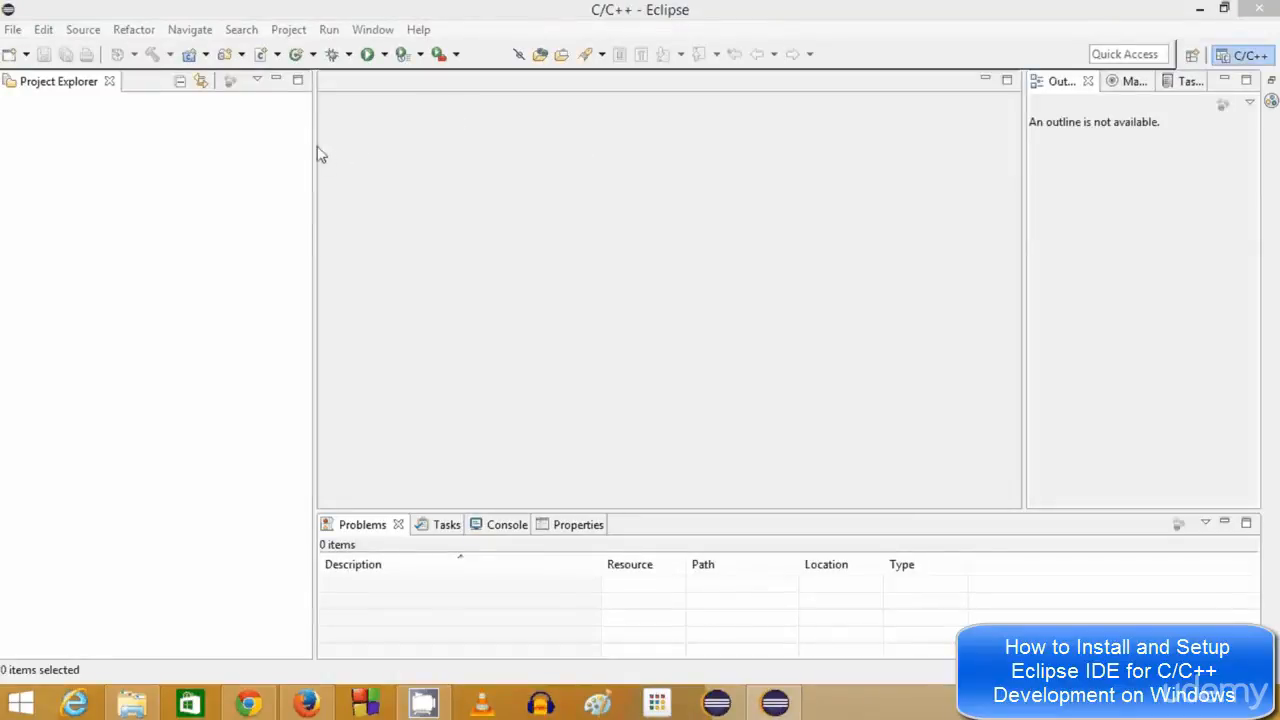
drag(311, 145, 240, 145)
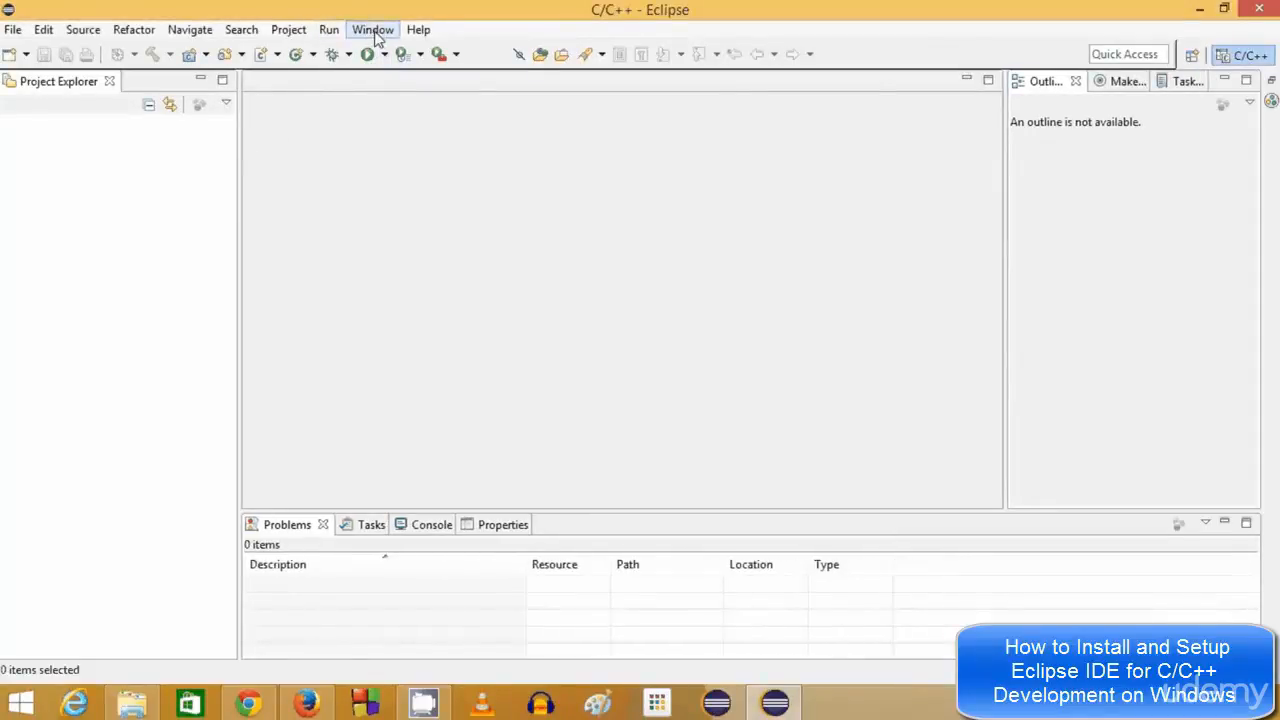
In Preferences > General > Workspace, set text file encoding to Other: UTF-8
click(376, 36)
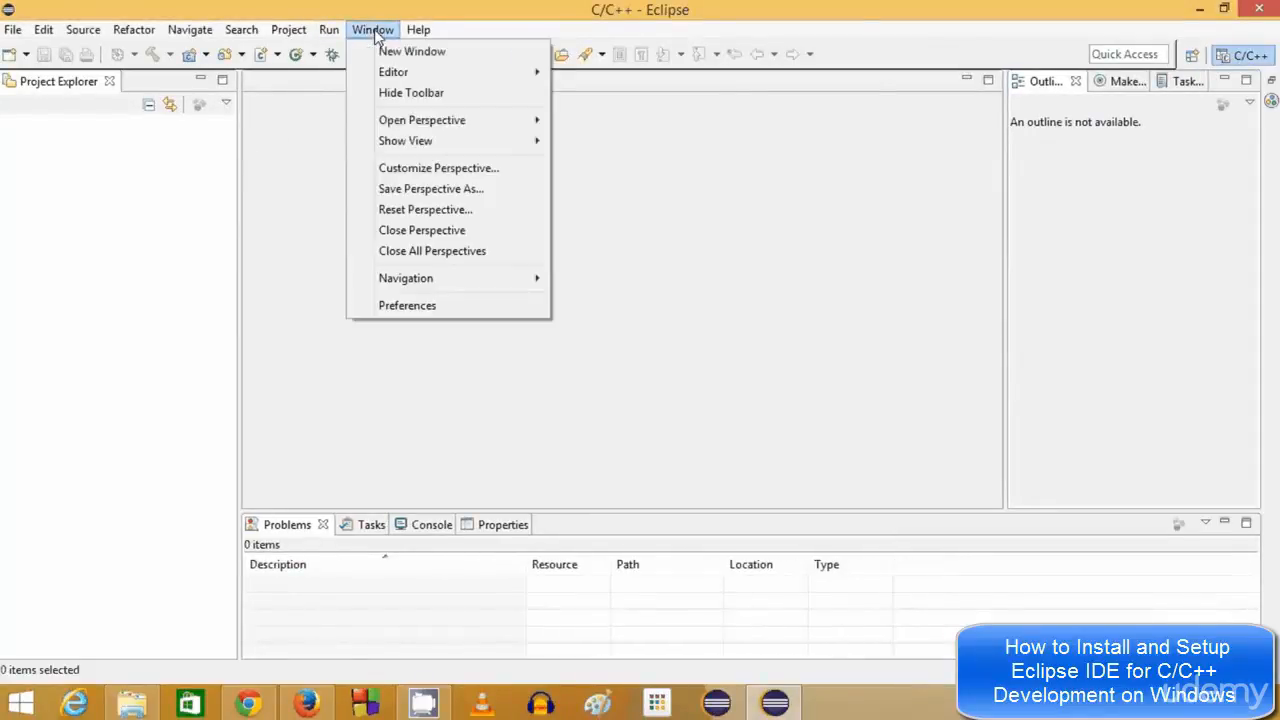
click(420, 309)
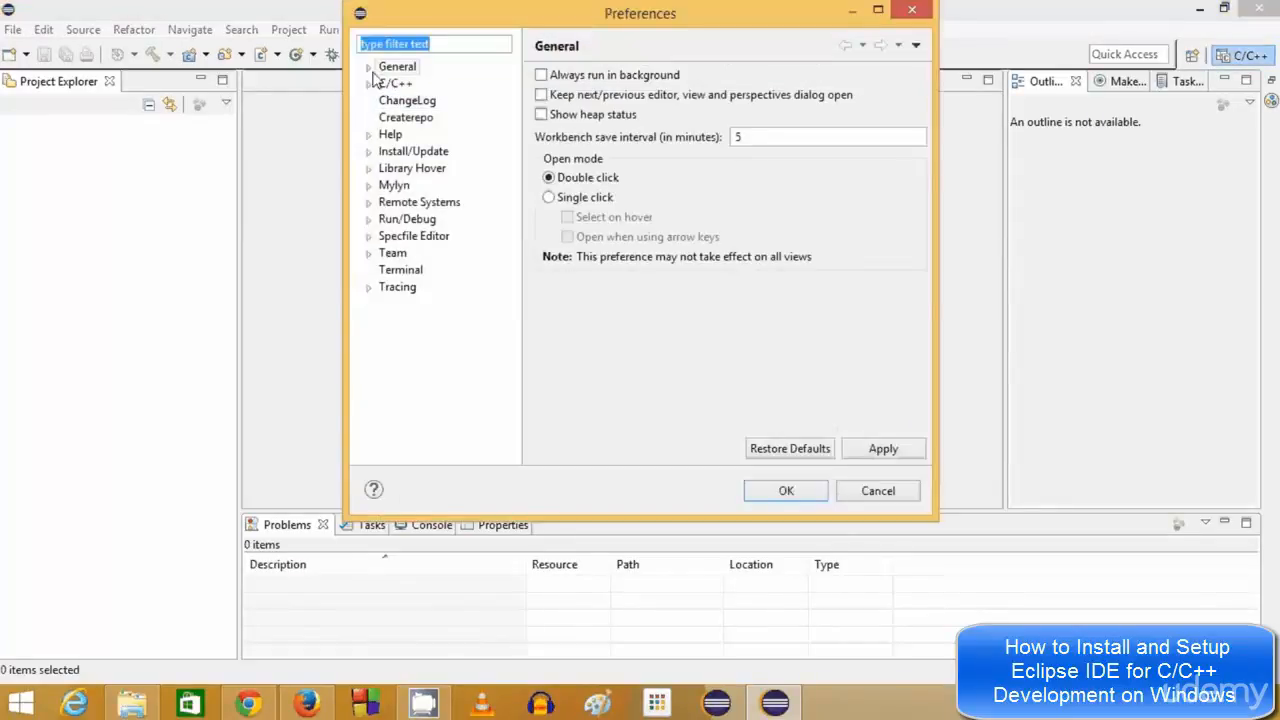
click(368, 67)
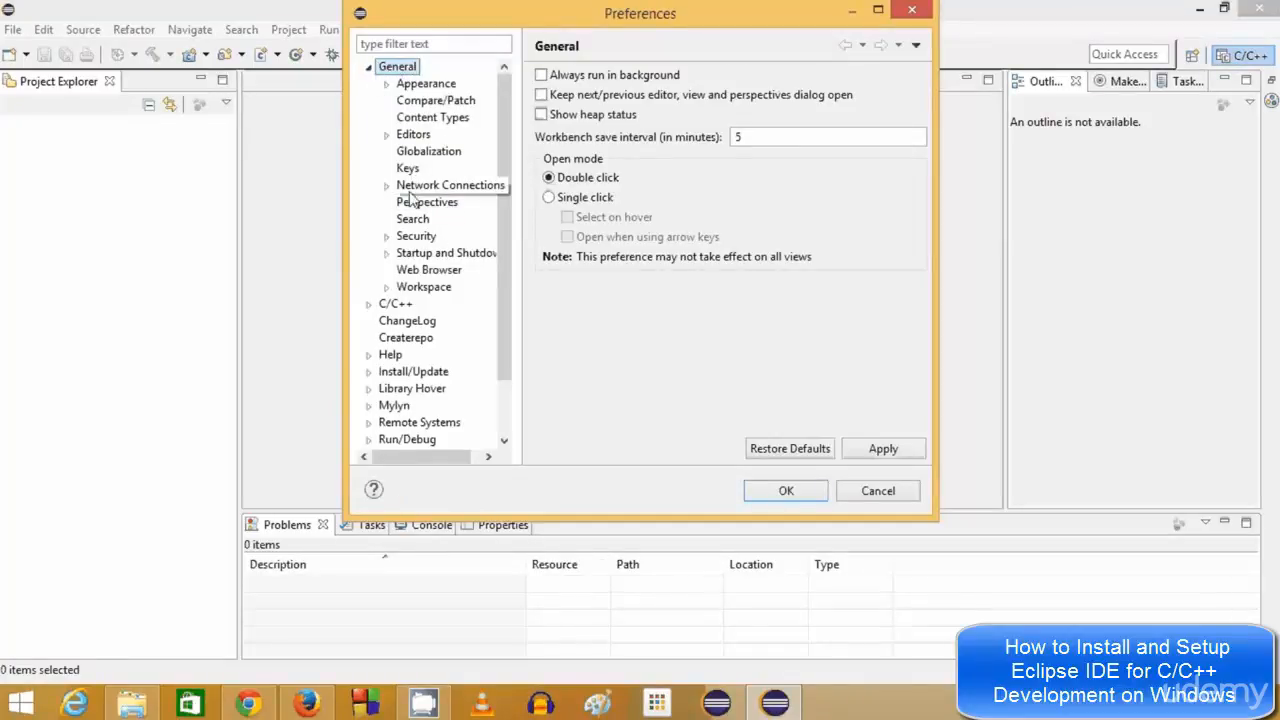
click(428, 287)
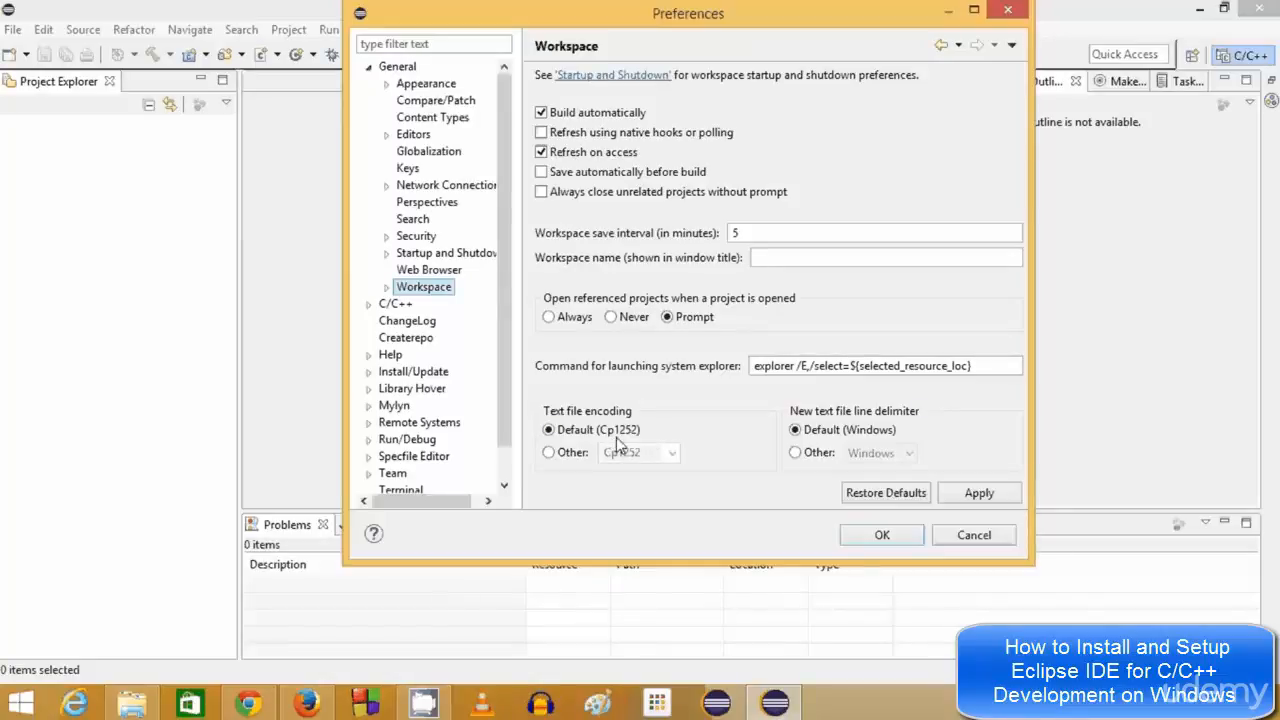
click(549, 453)
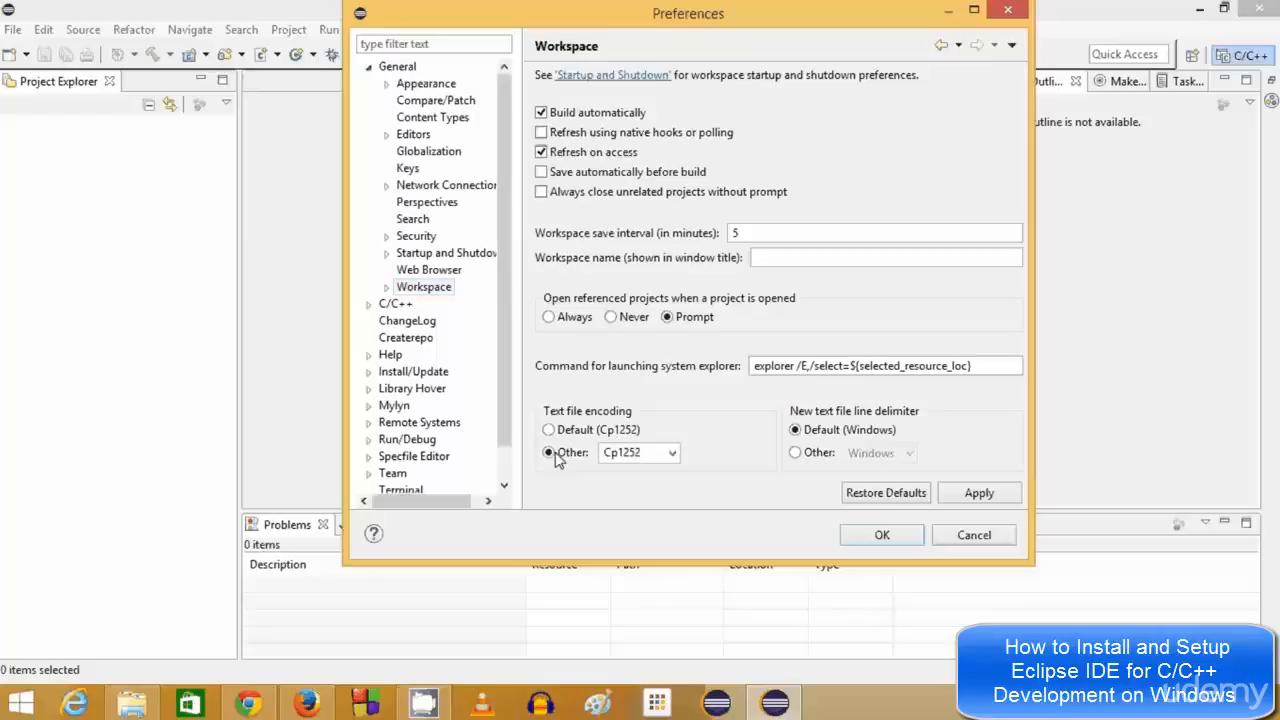
click(672, 453)
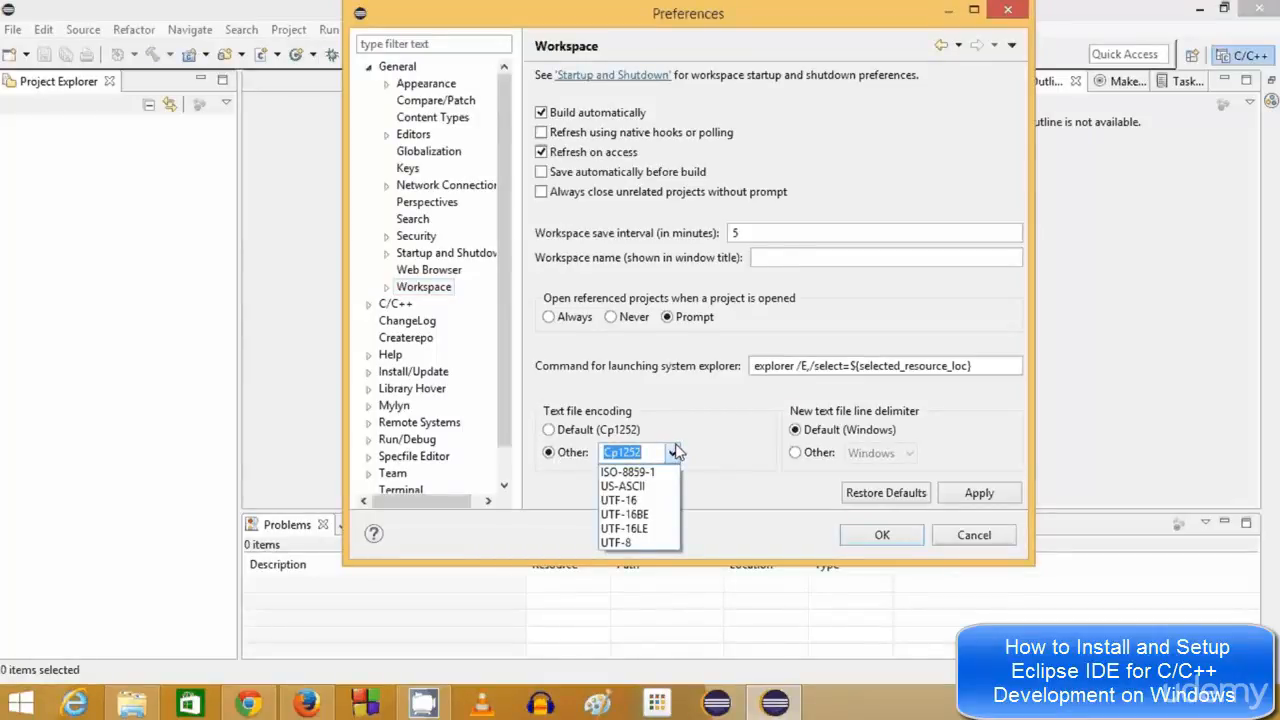
click(648, 542)
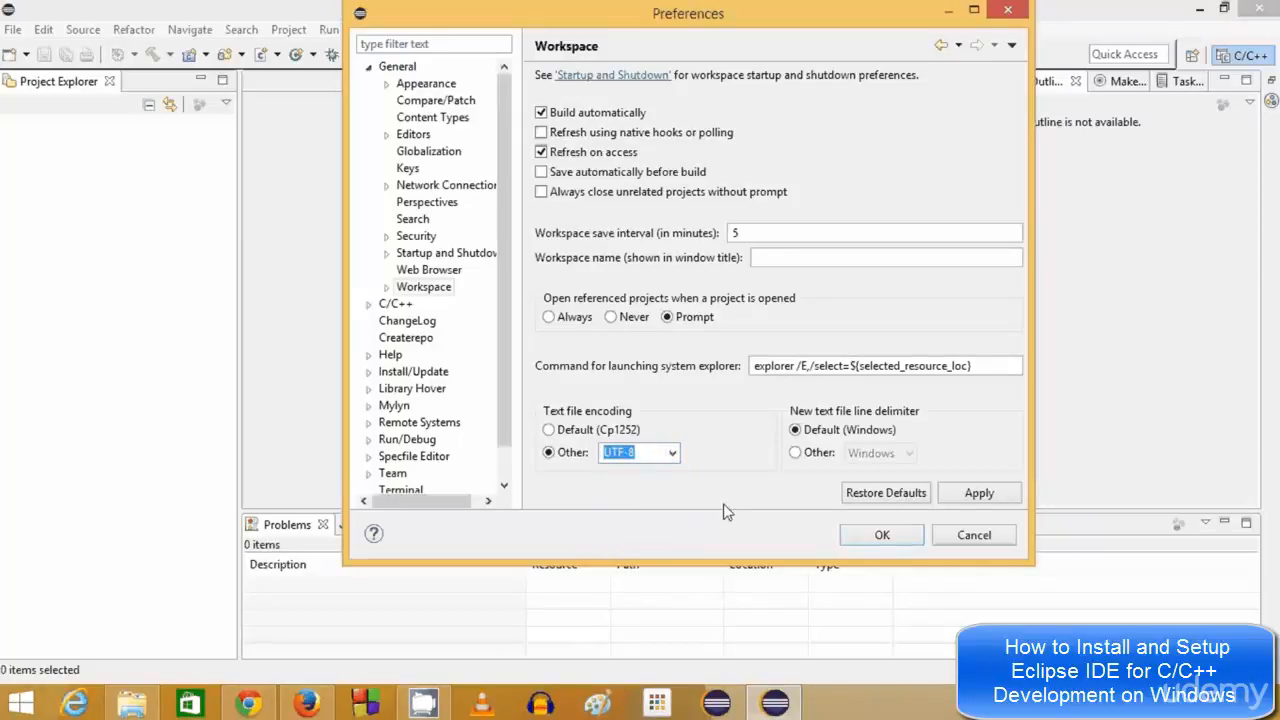
Set the new-file line delimiter to Unix, then apply and close Preferences
click(796, 453)
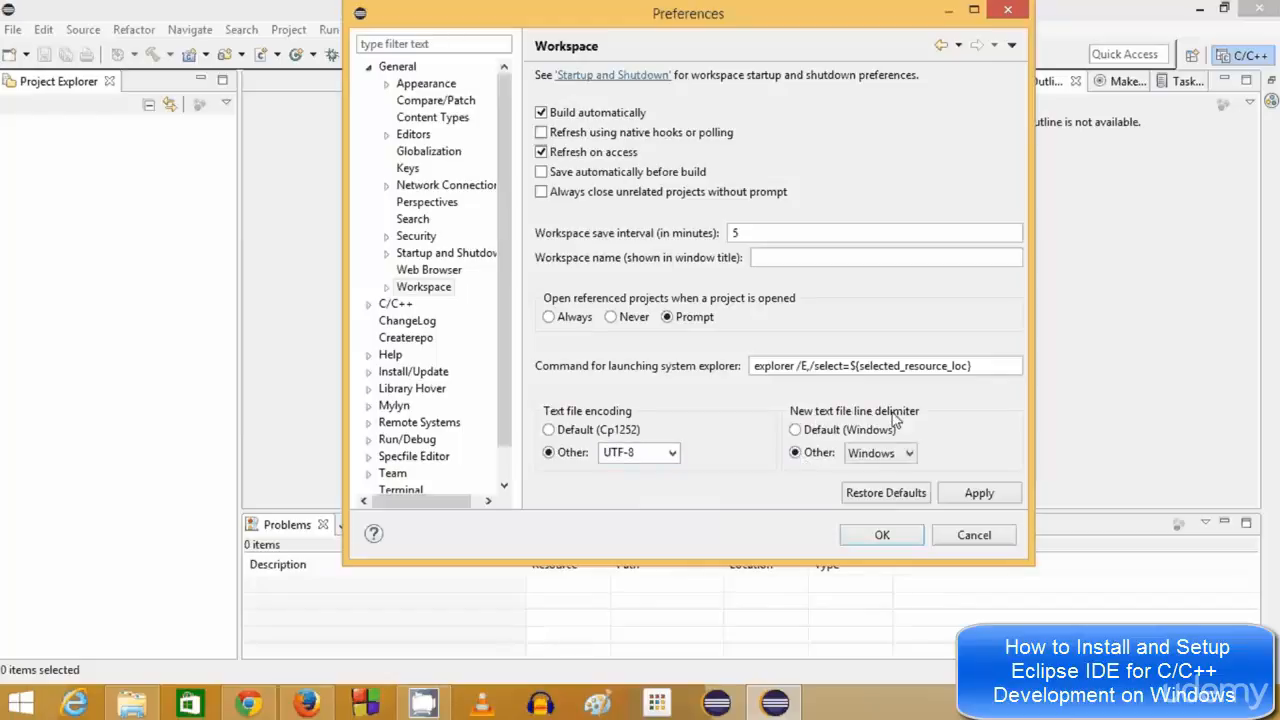
click(905, 456)
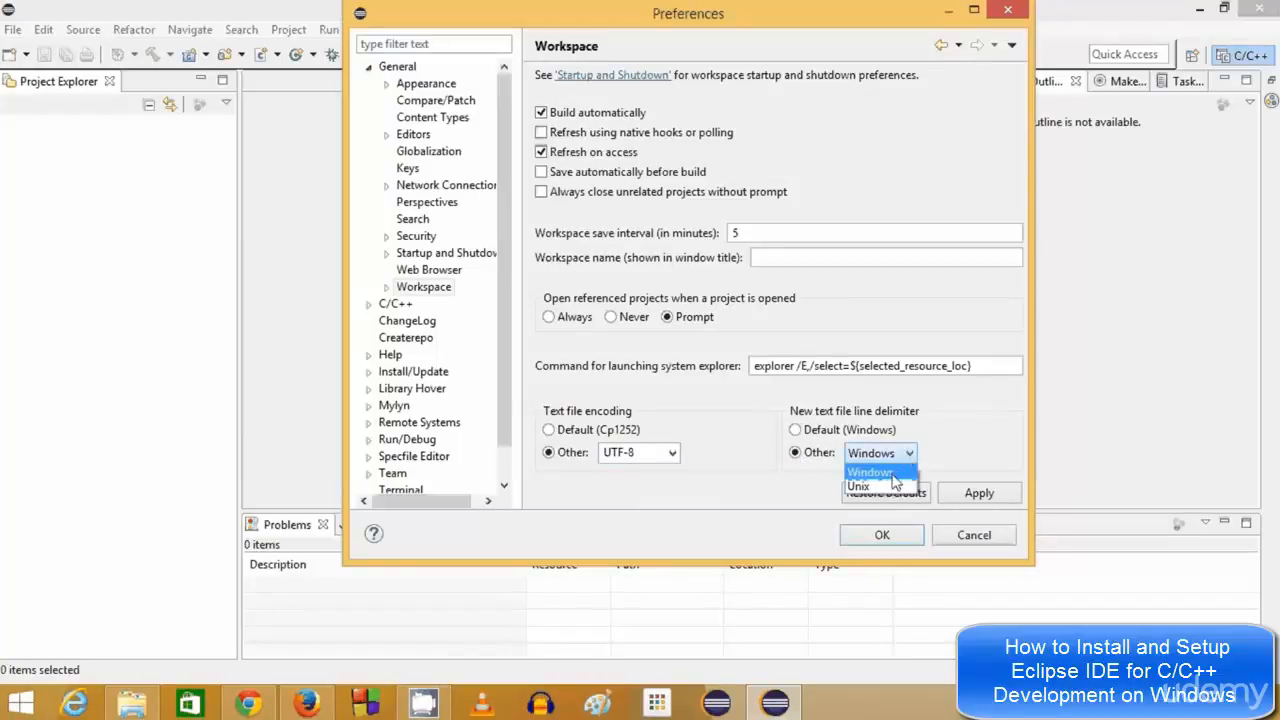
click(889, 487)
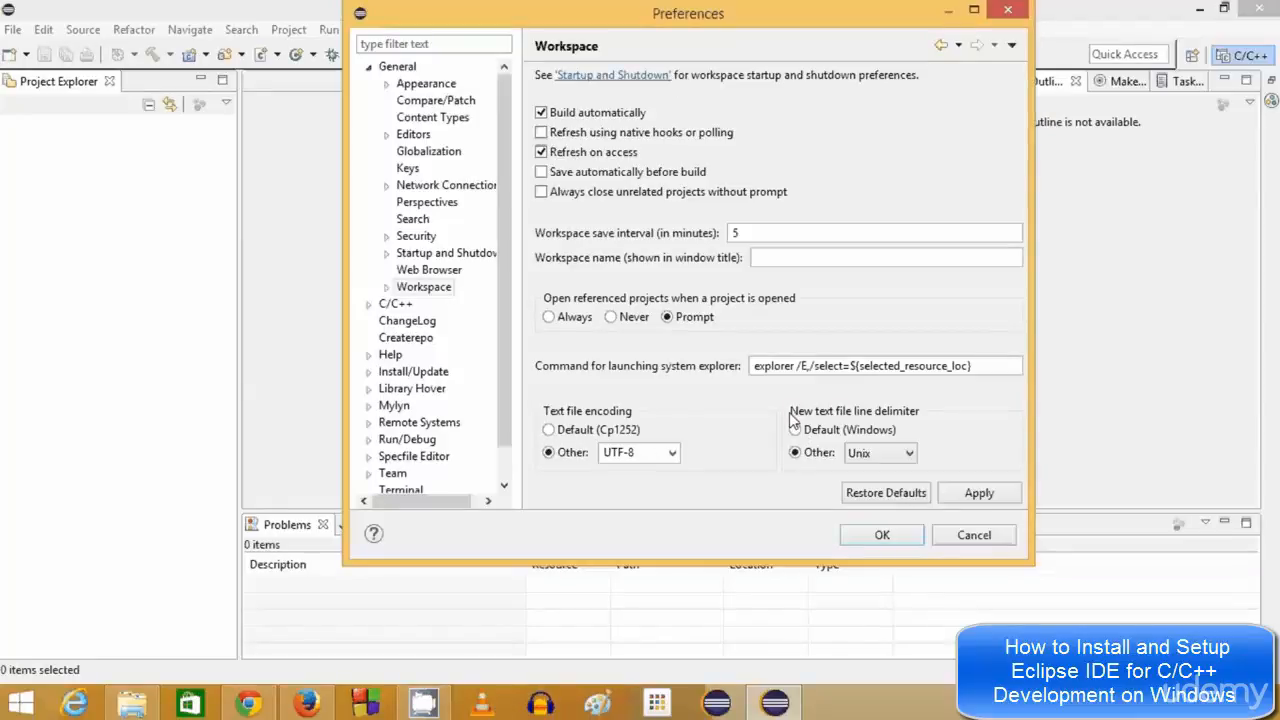
click(968, 498)
click(884, 535)
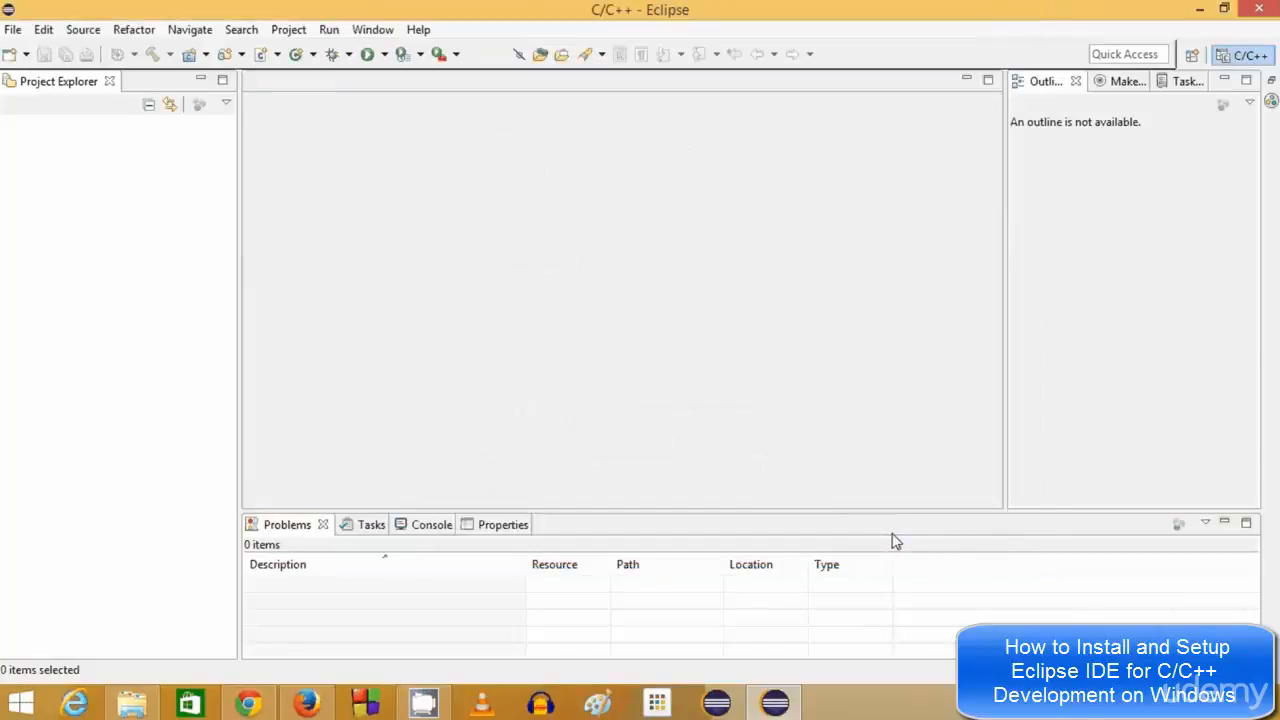
Under C/C++ > New C/C++ Project Wizard, make MinGW GCC the preferred toolchain and save
click(380, 33)
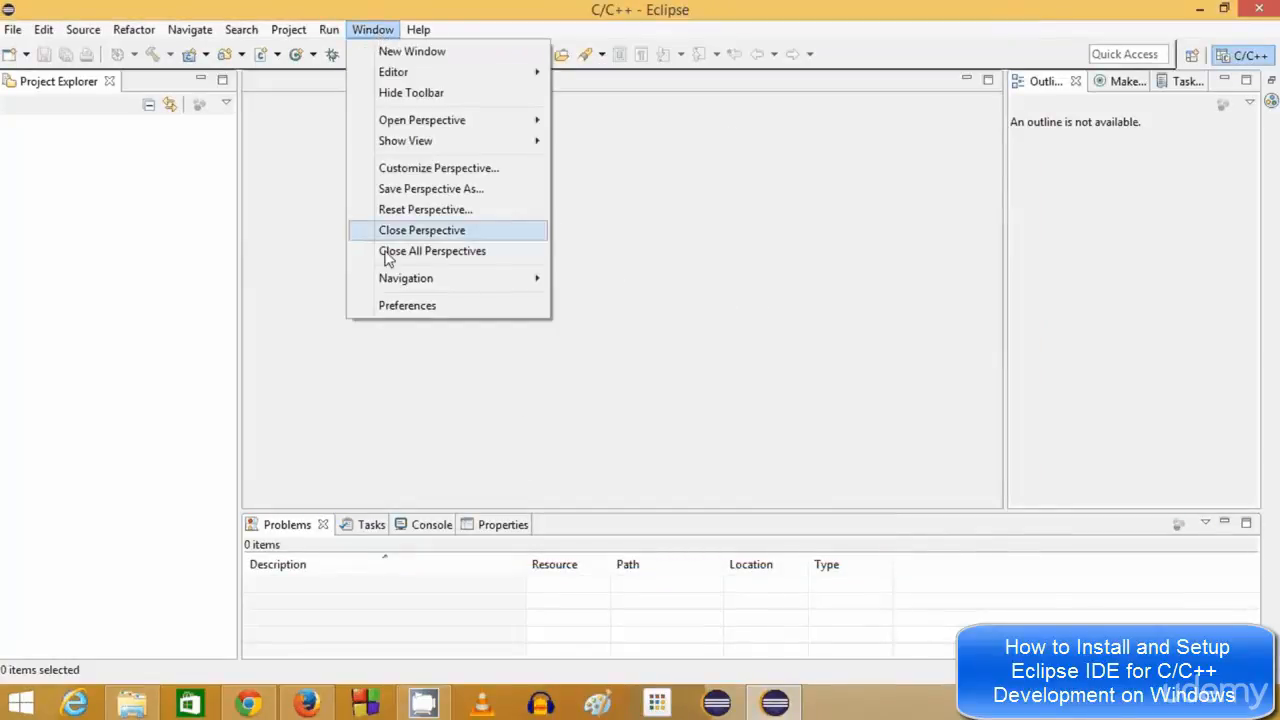
click(407, 306)
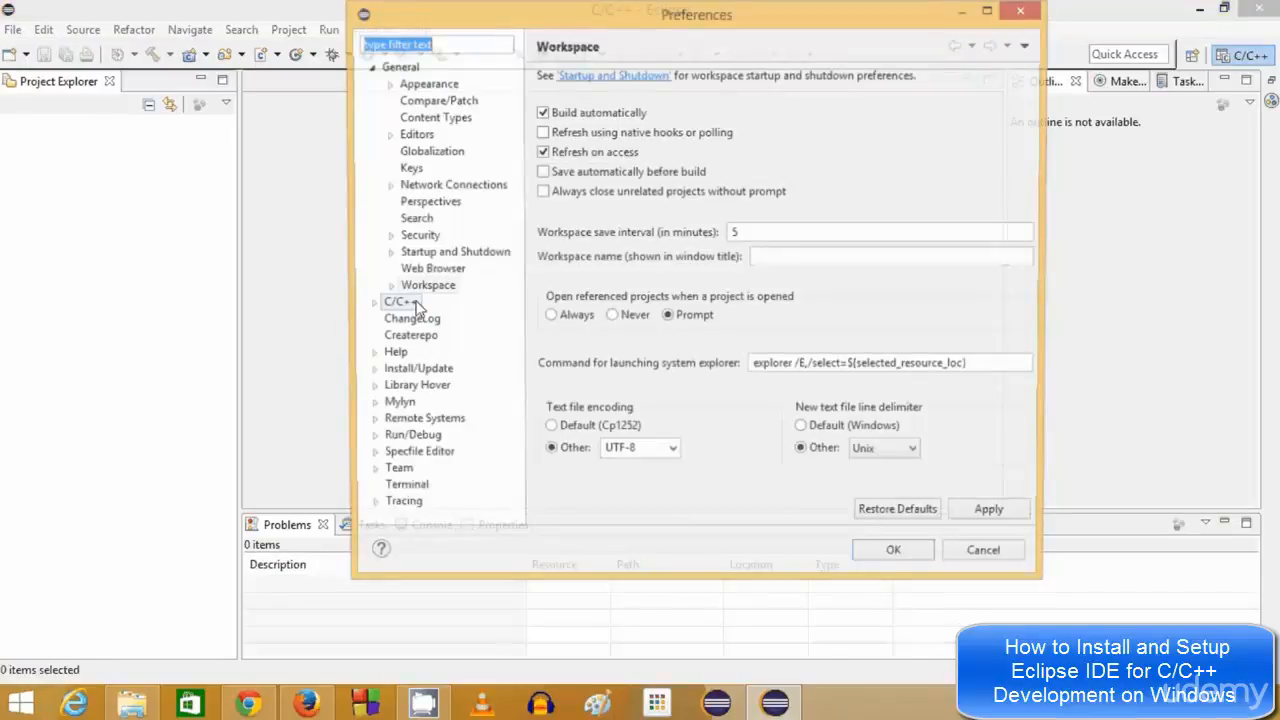
click(368, 66)
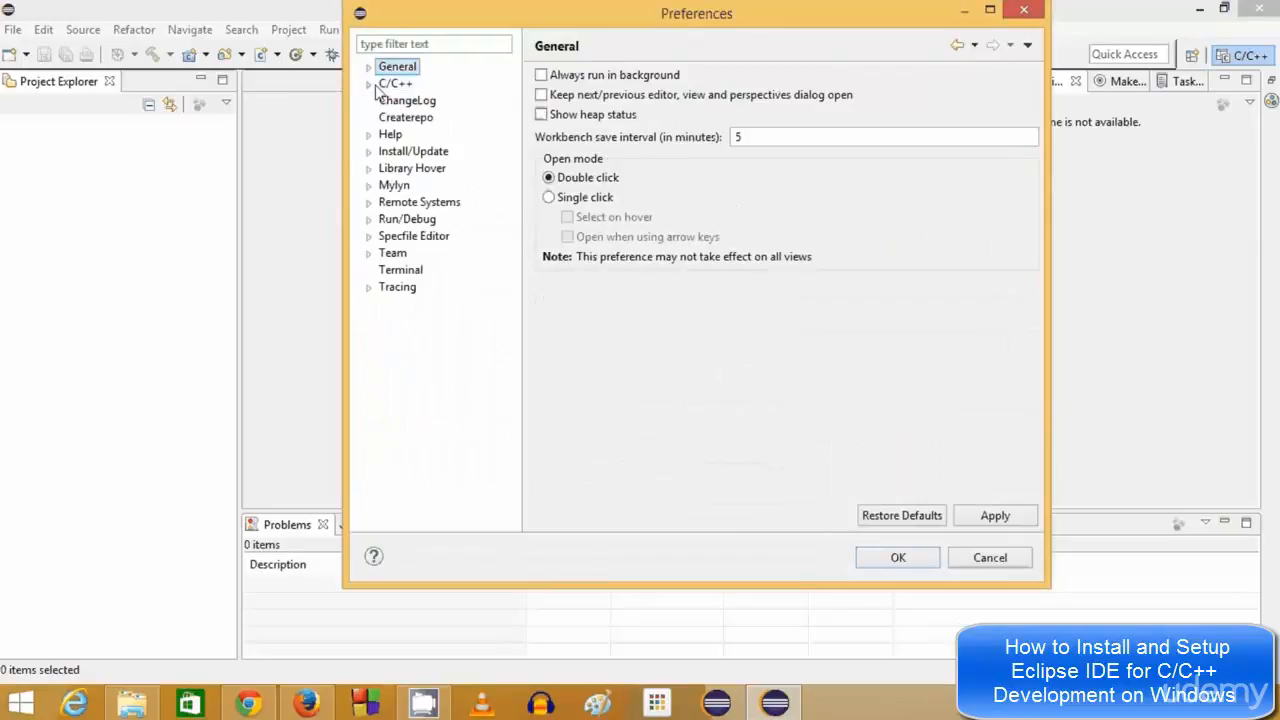
click(369, 84)
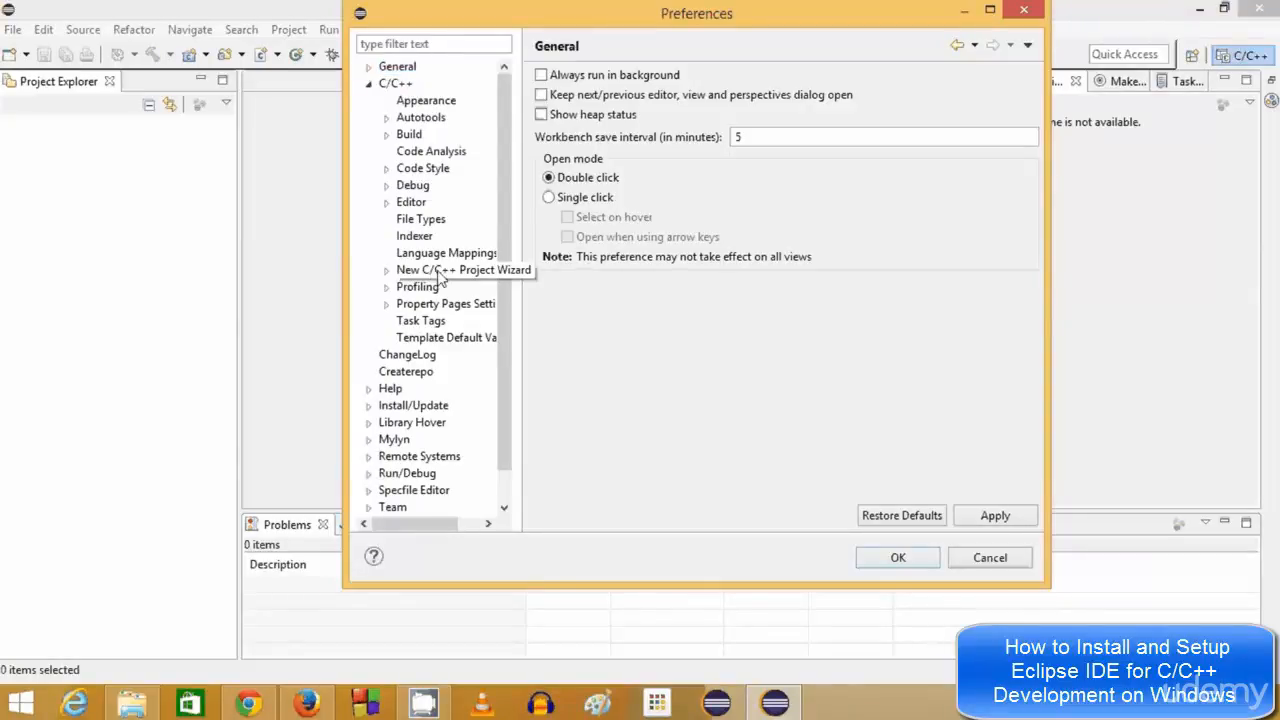
click(440, 279)
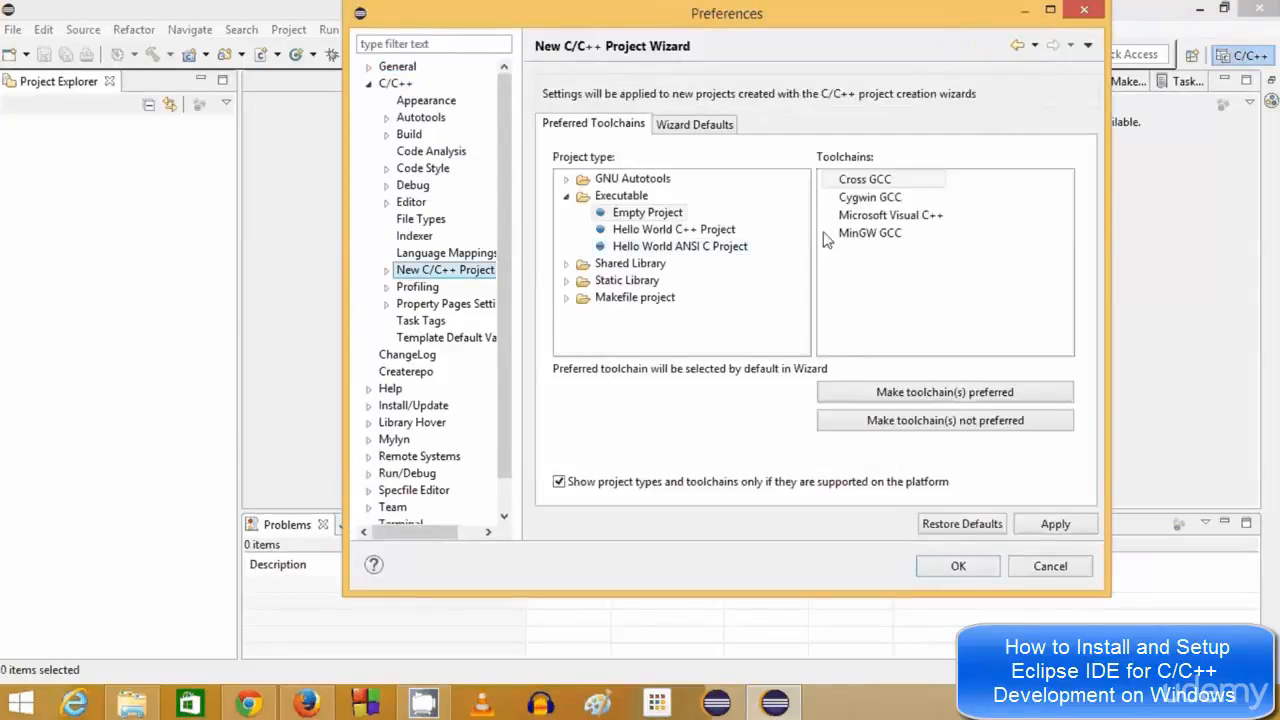
click(857, 236)
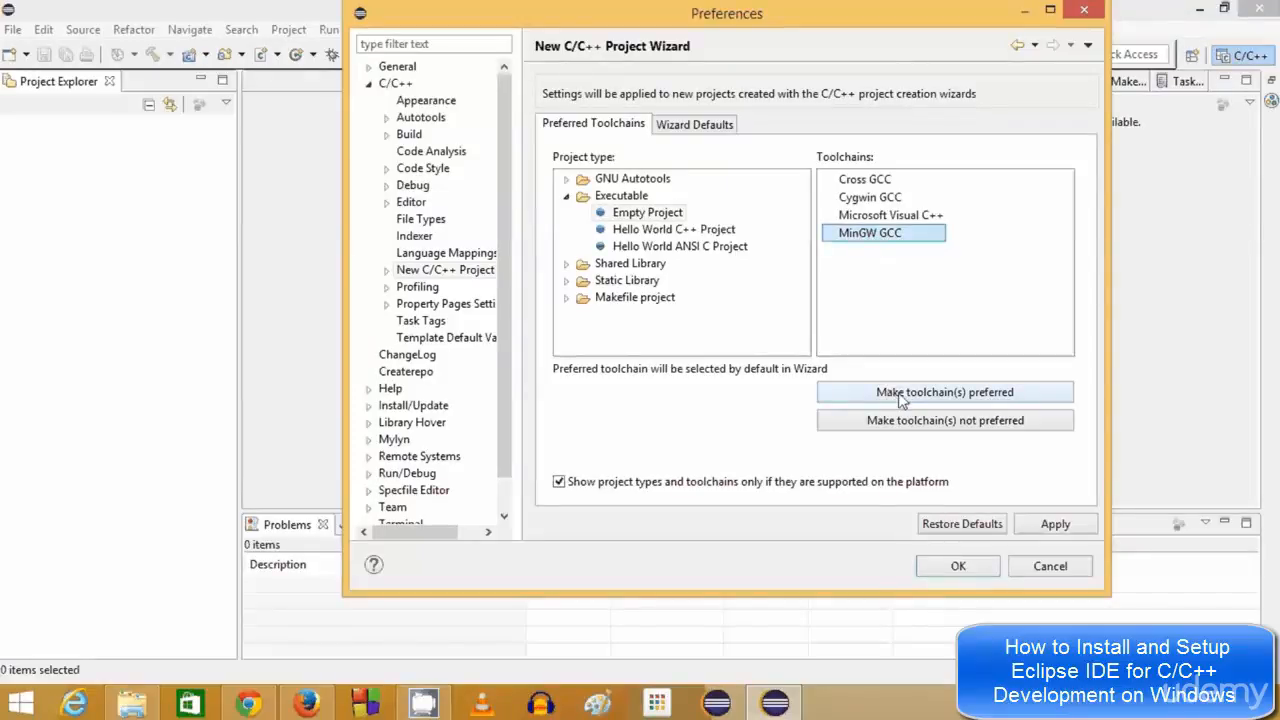
click(938, 398)
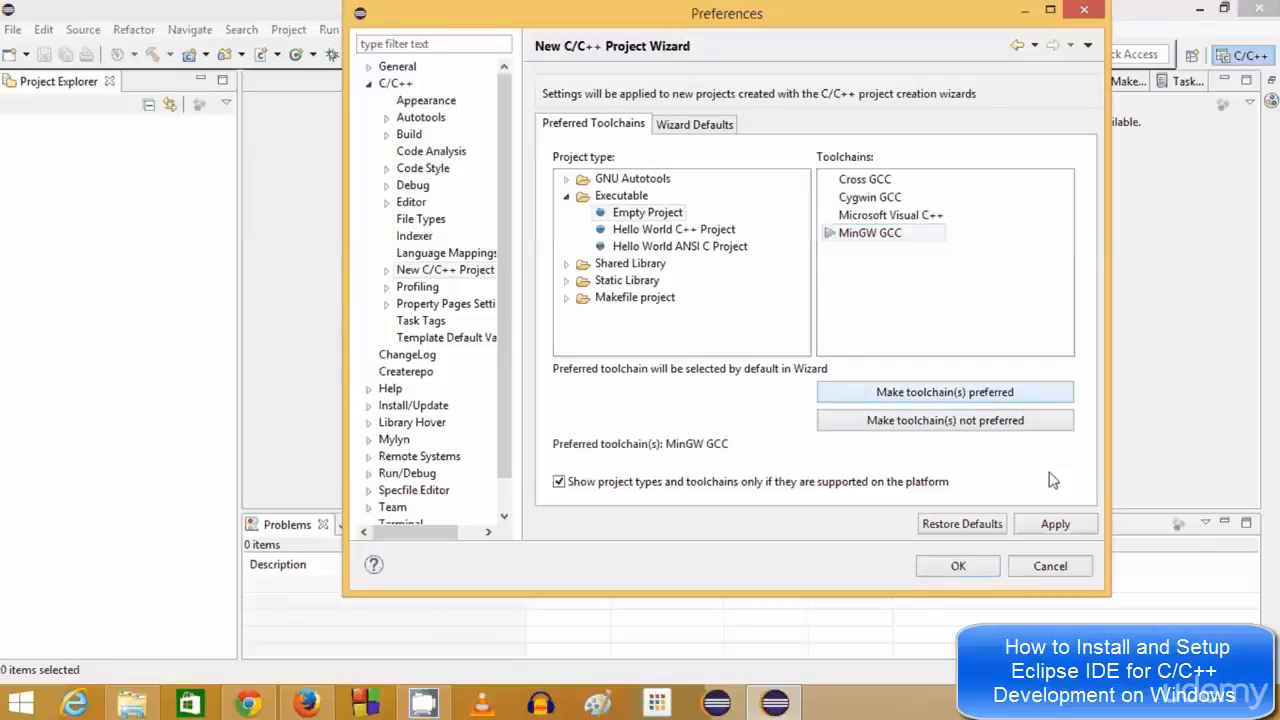
click(958, 566)
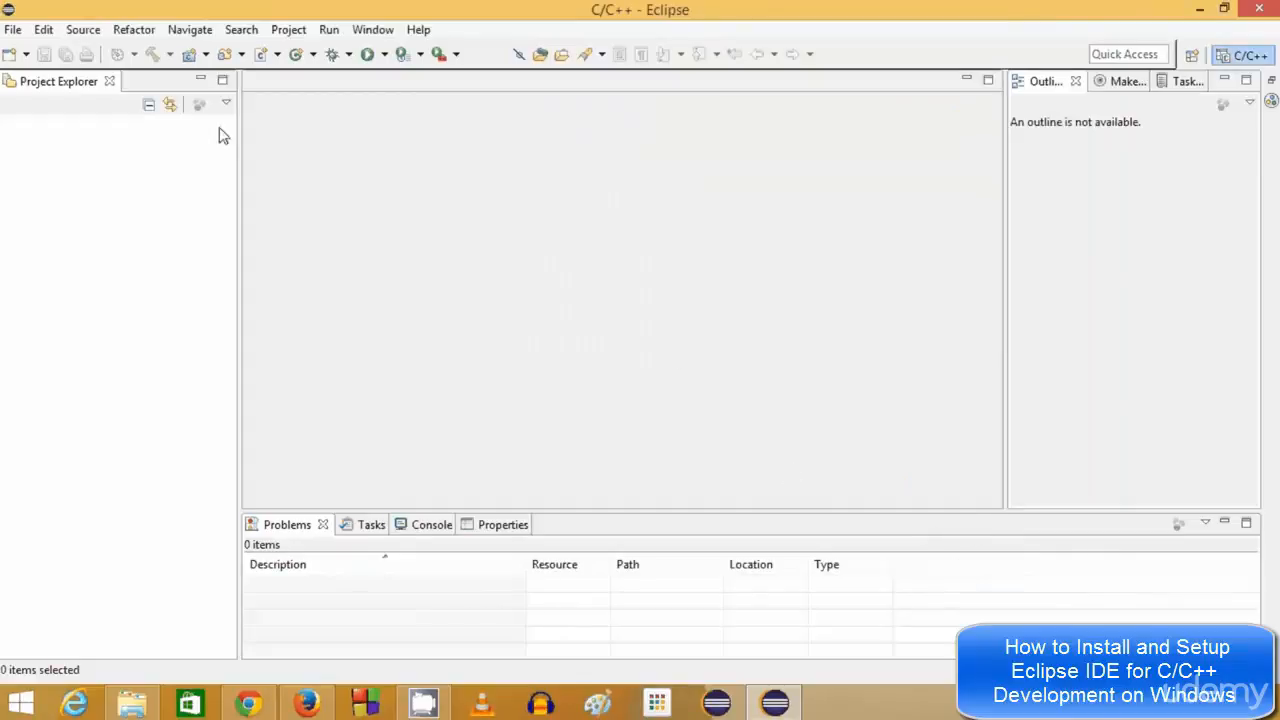
Start a new C++ project named Test1 using Hello World C++ Project and MinGW GCC
click(13, 30)
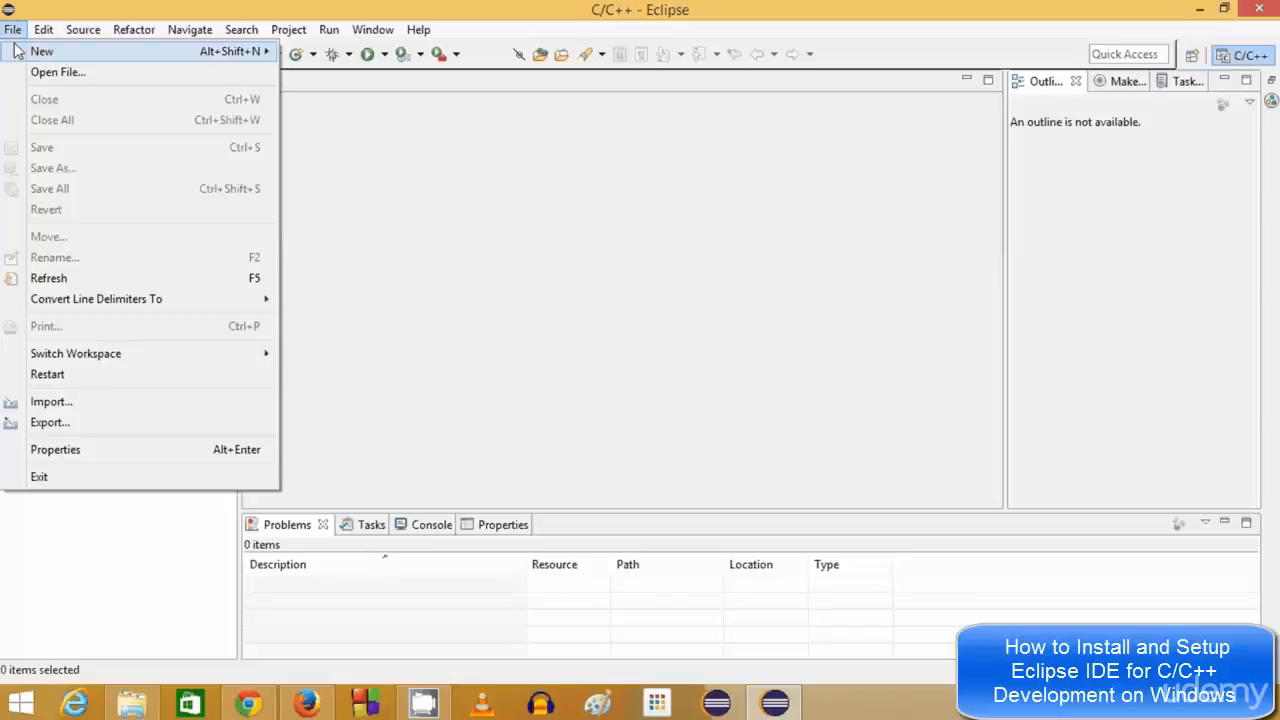
click(17, 50)
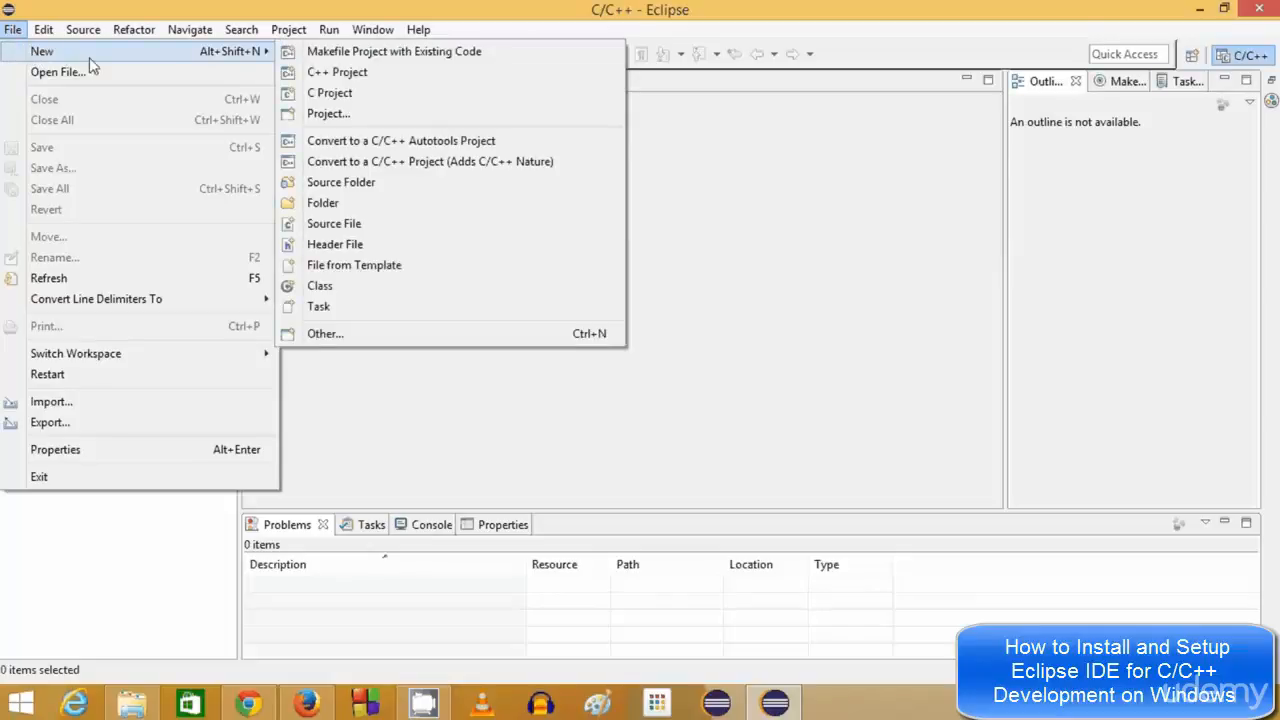
click(335, 77)
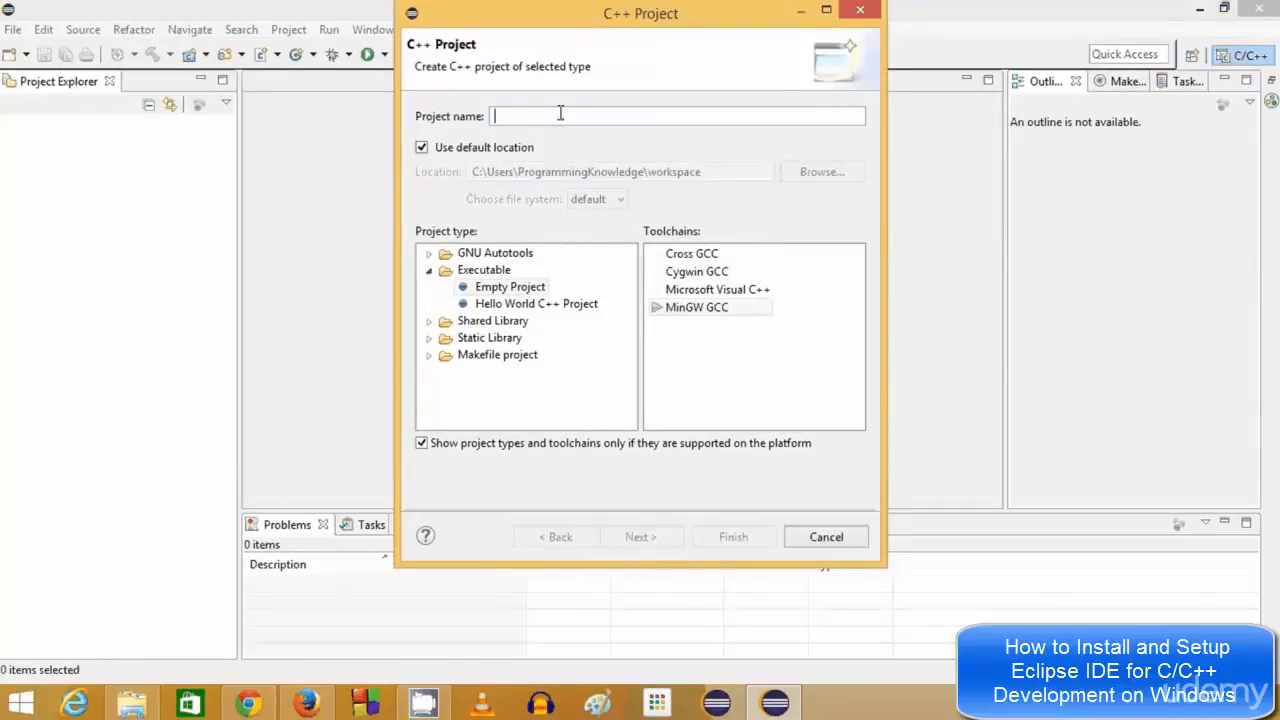
text(Test)
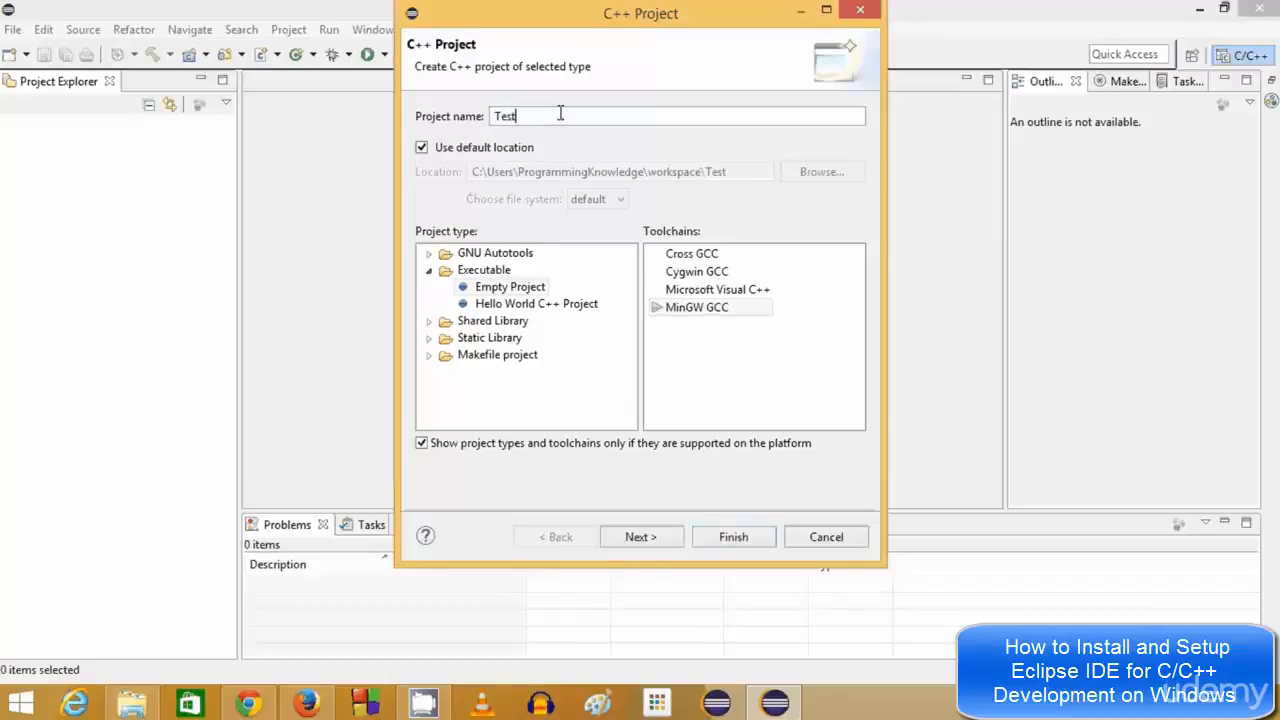
text(1)
click(688, 310)
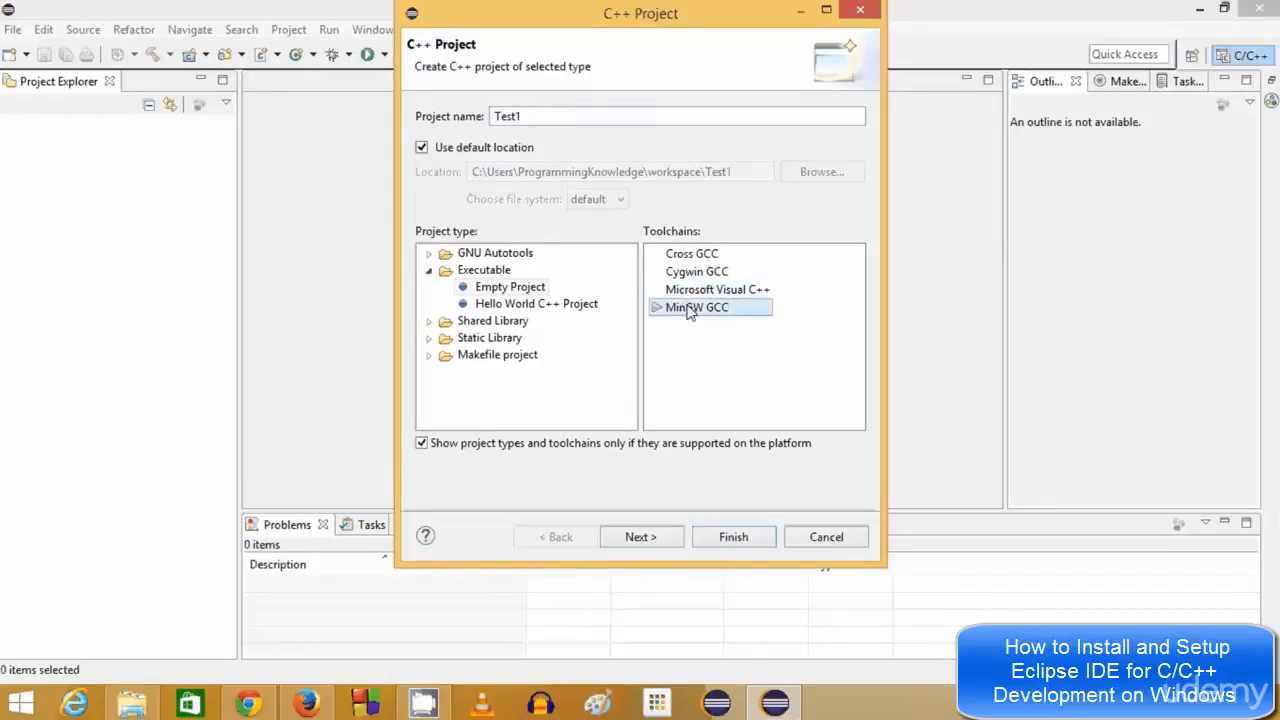
click(590, 306)
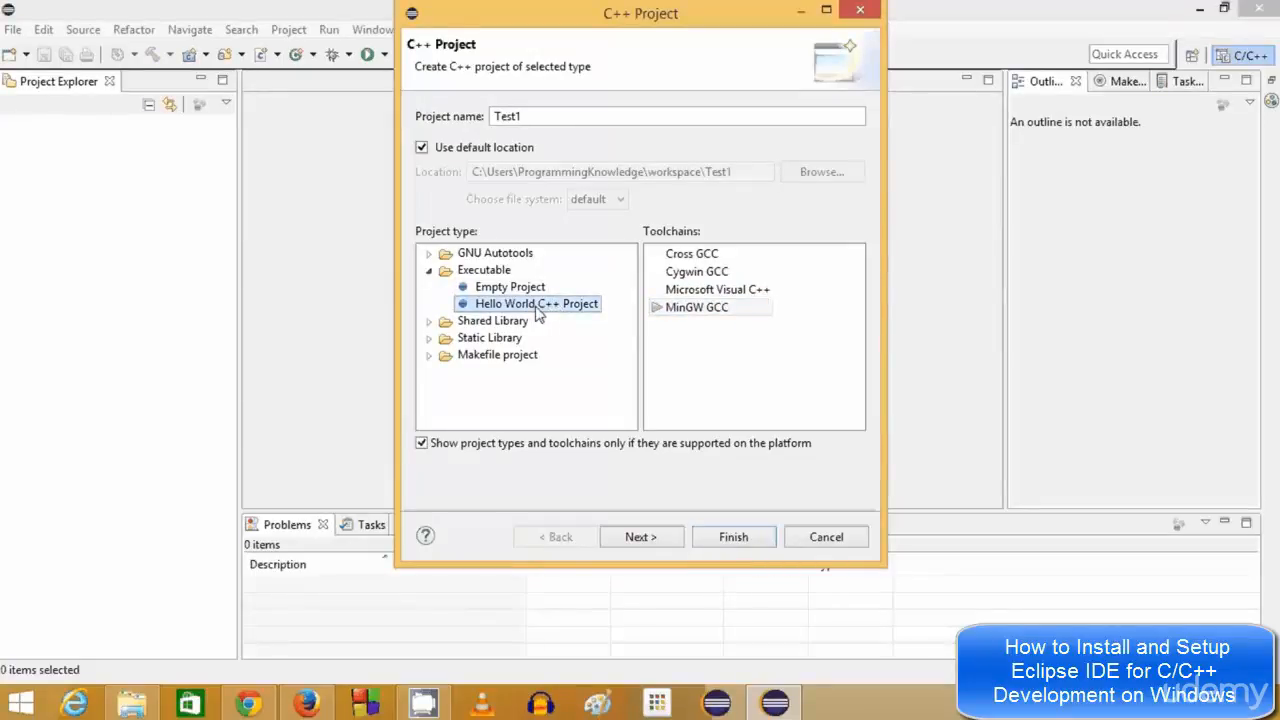
click(690, 308)
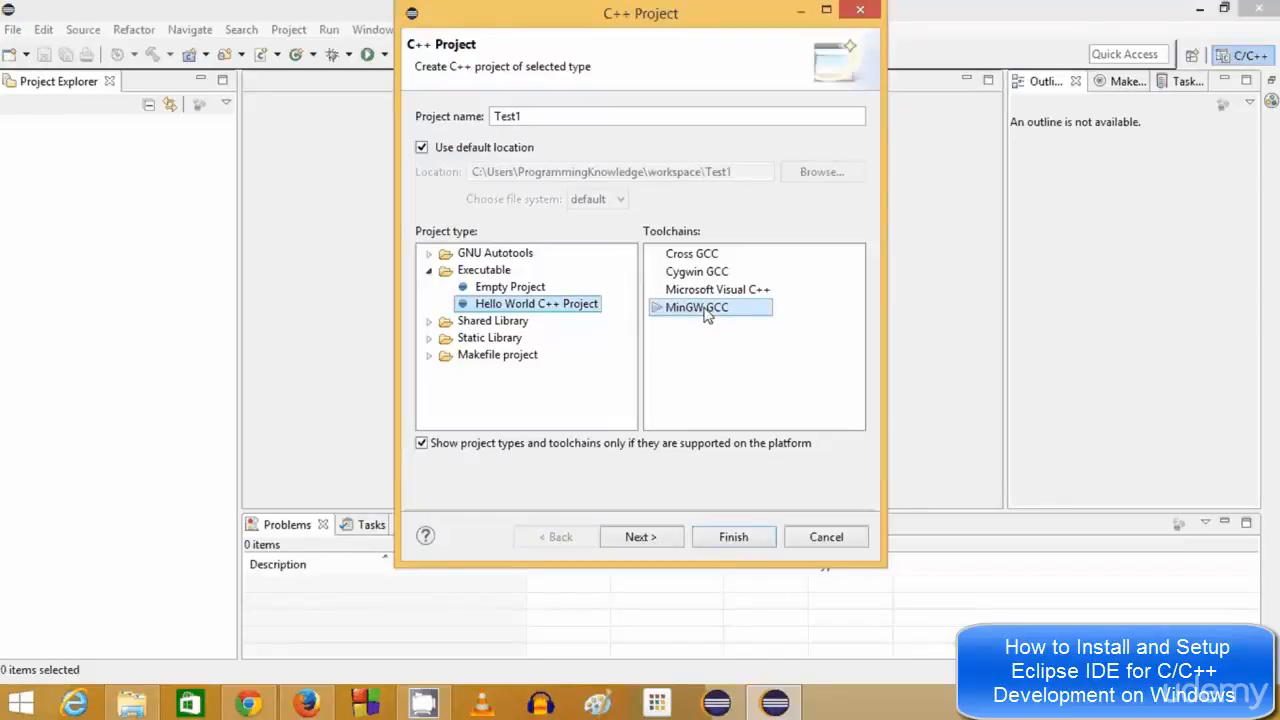
click(714, 314)
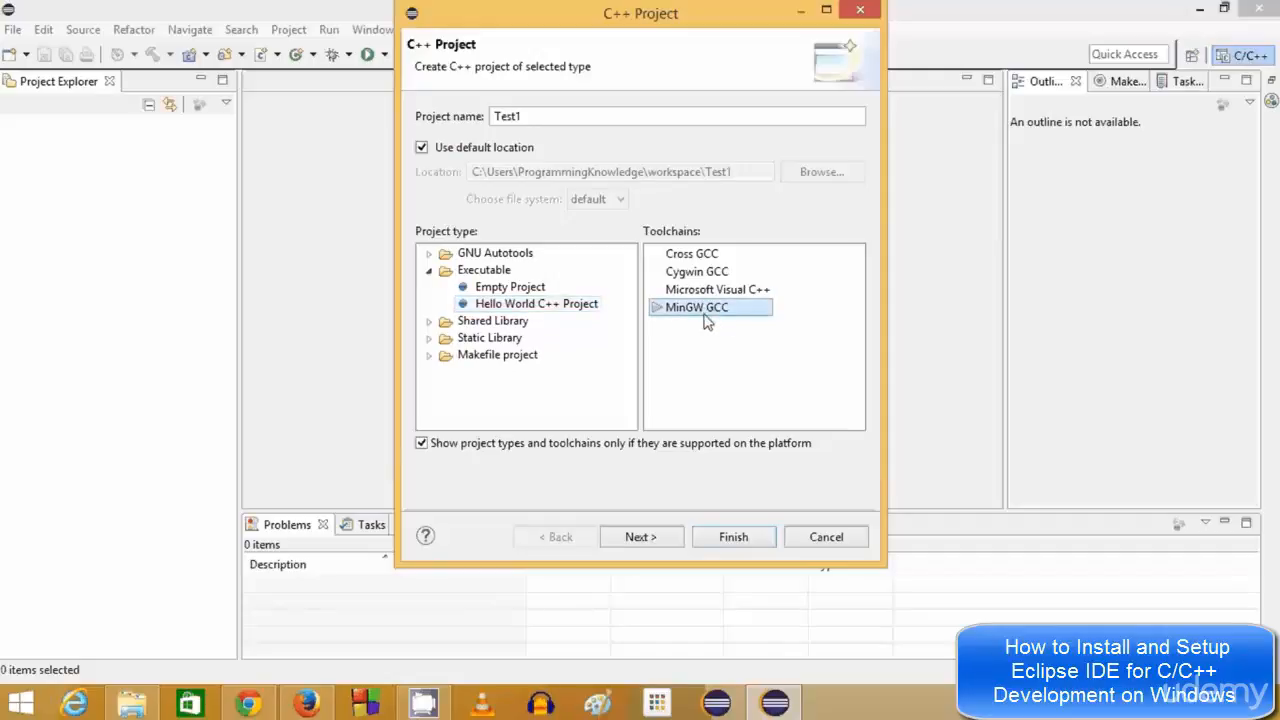
Enter the author name in Basic Settings, keep Debug and Release configurations, and finish Test1
click(640, 537)
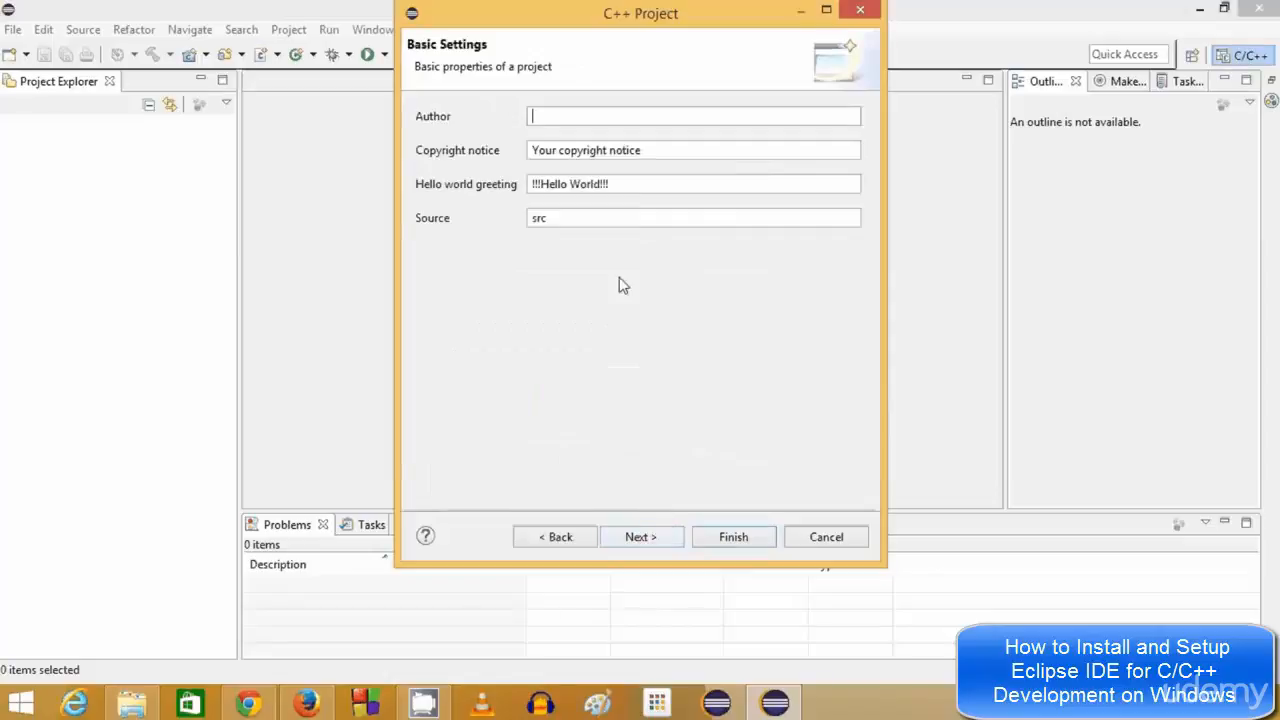
click(583, 118)
text(Progra)
text(mming knowledge)
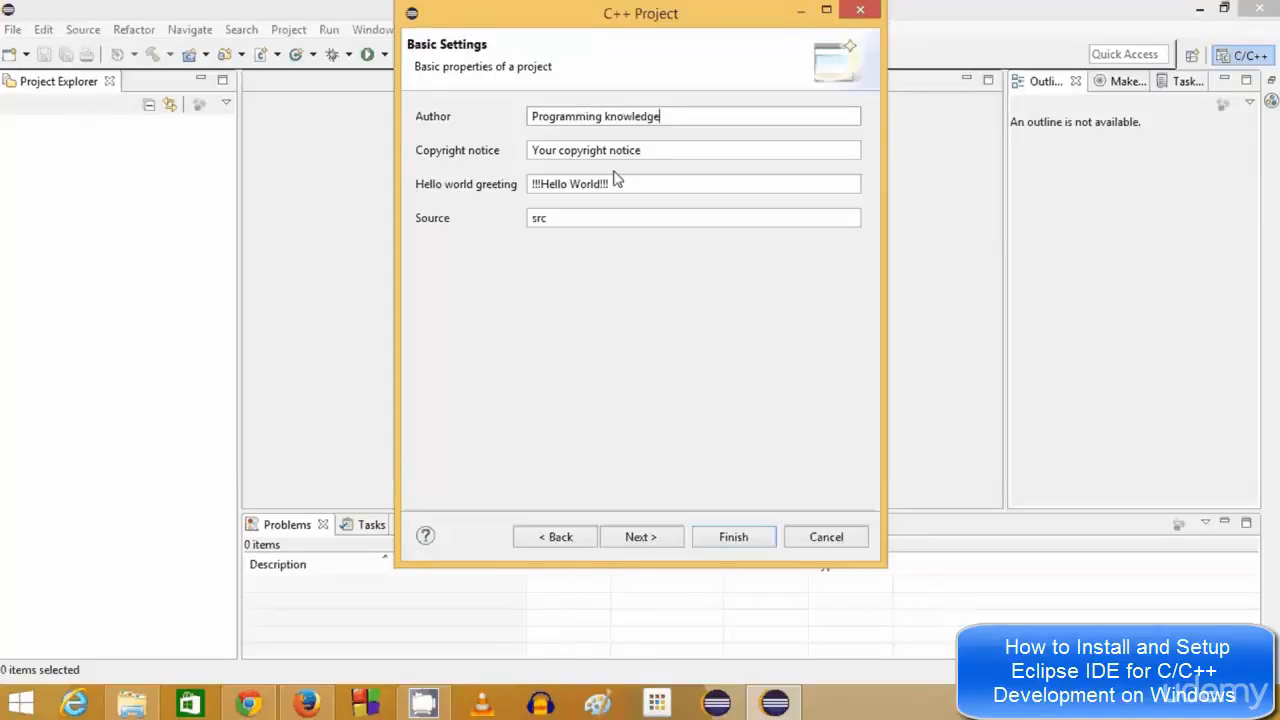
click(638, 534)
click(732, 536)
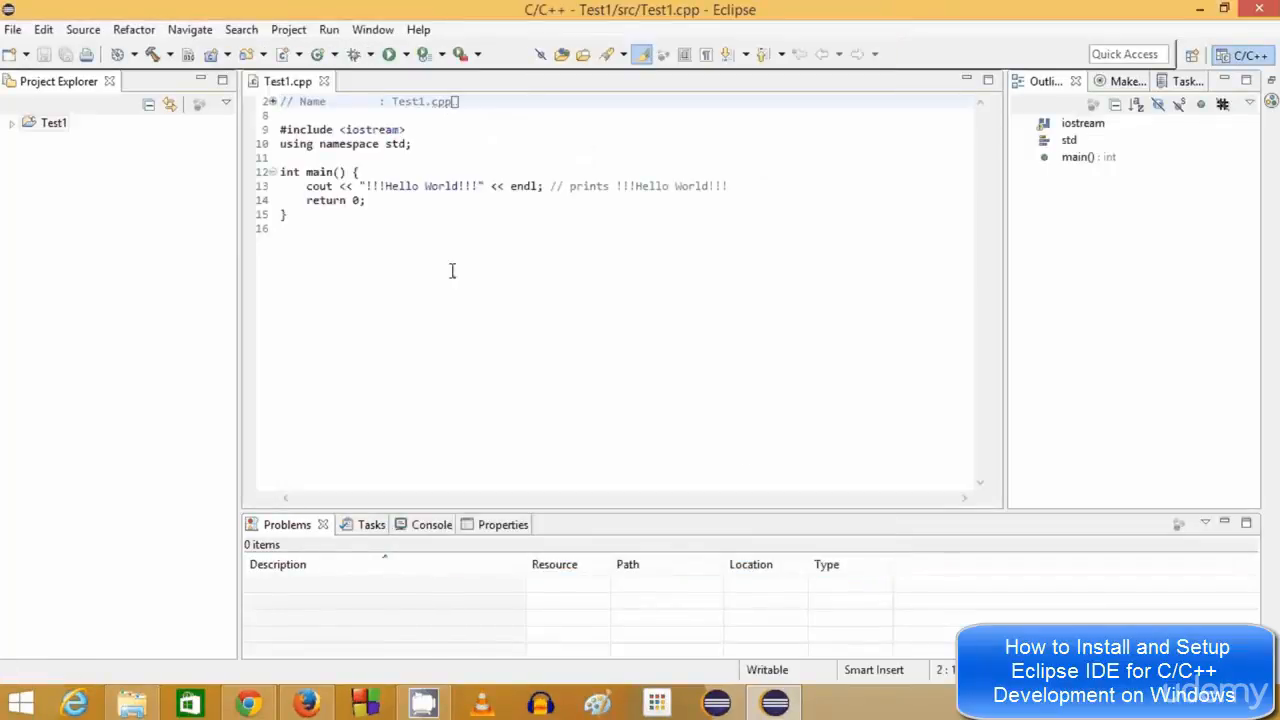
click(444, 228)
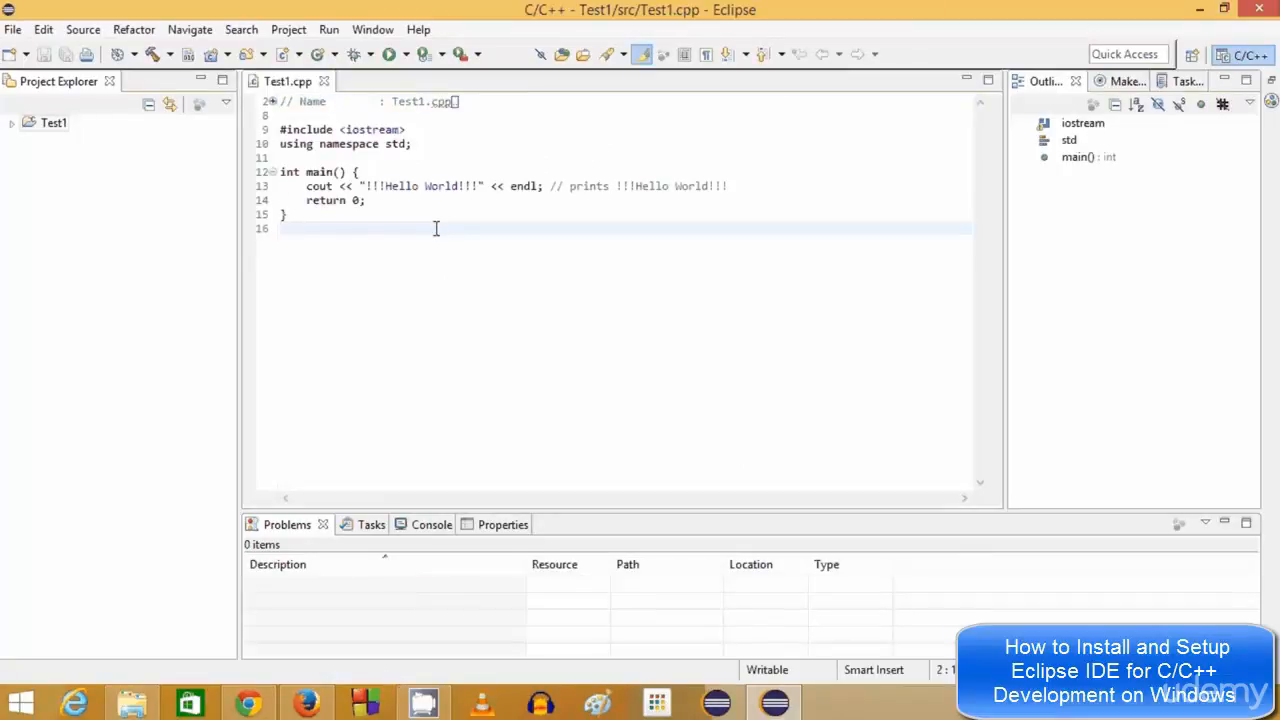
drag(433, 229, 266, 115)
click(416, 307)
drag(374, 246, 280, 129)
click(474, 186)
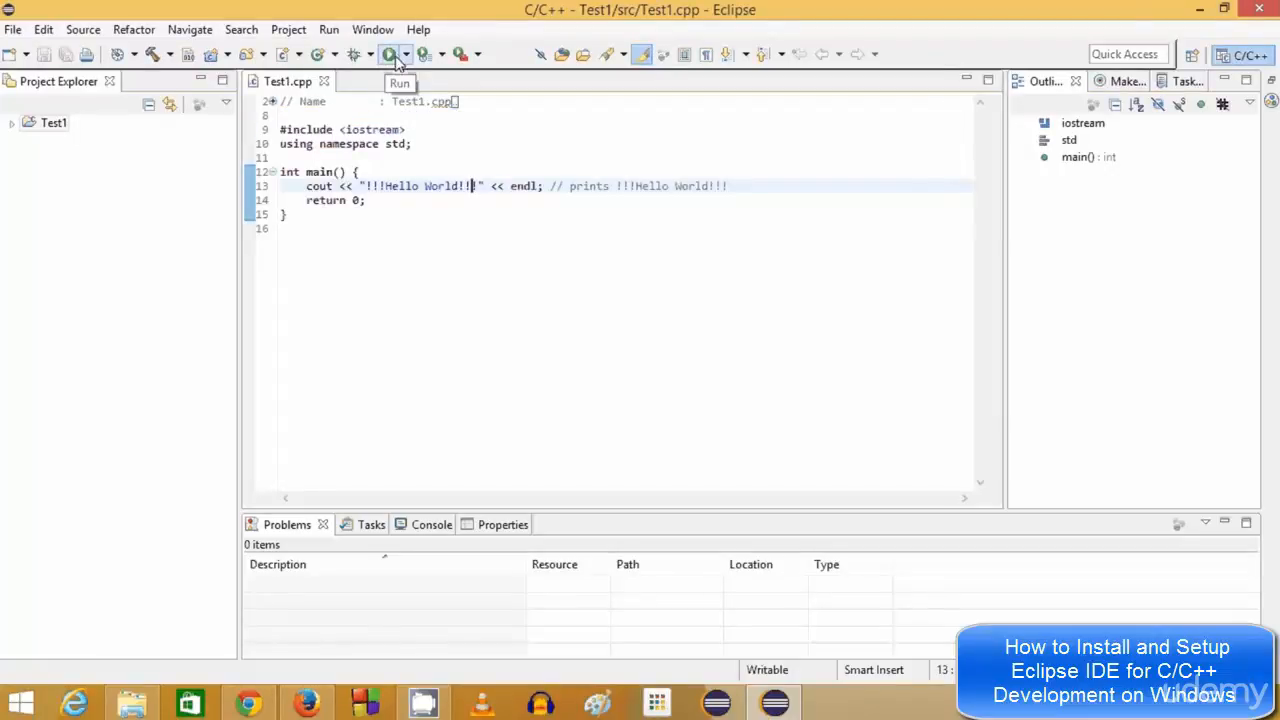
click(390, 56)
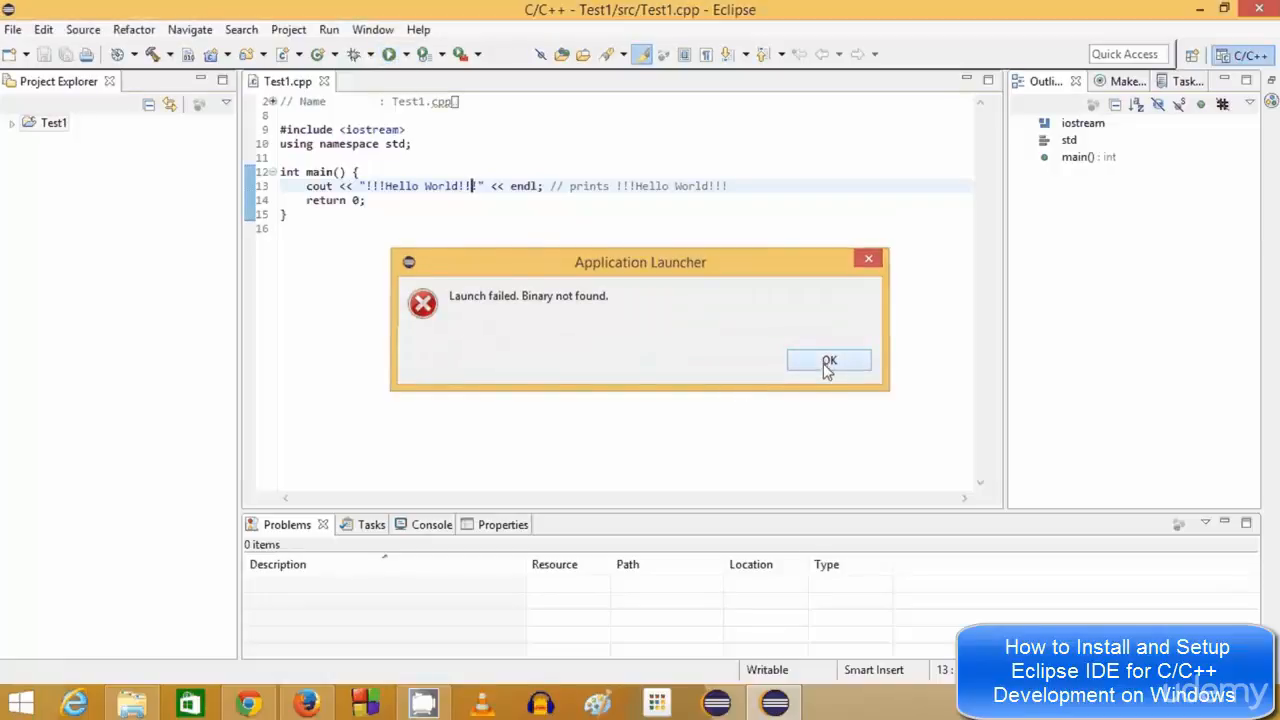
click(825, 361)
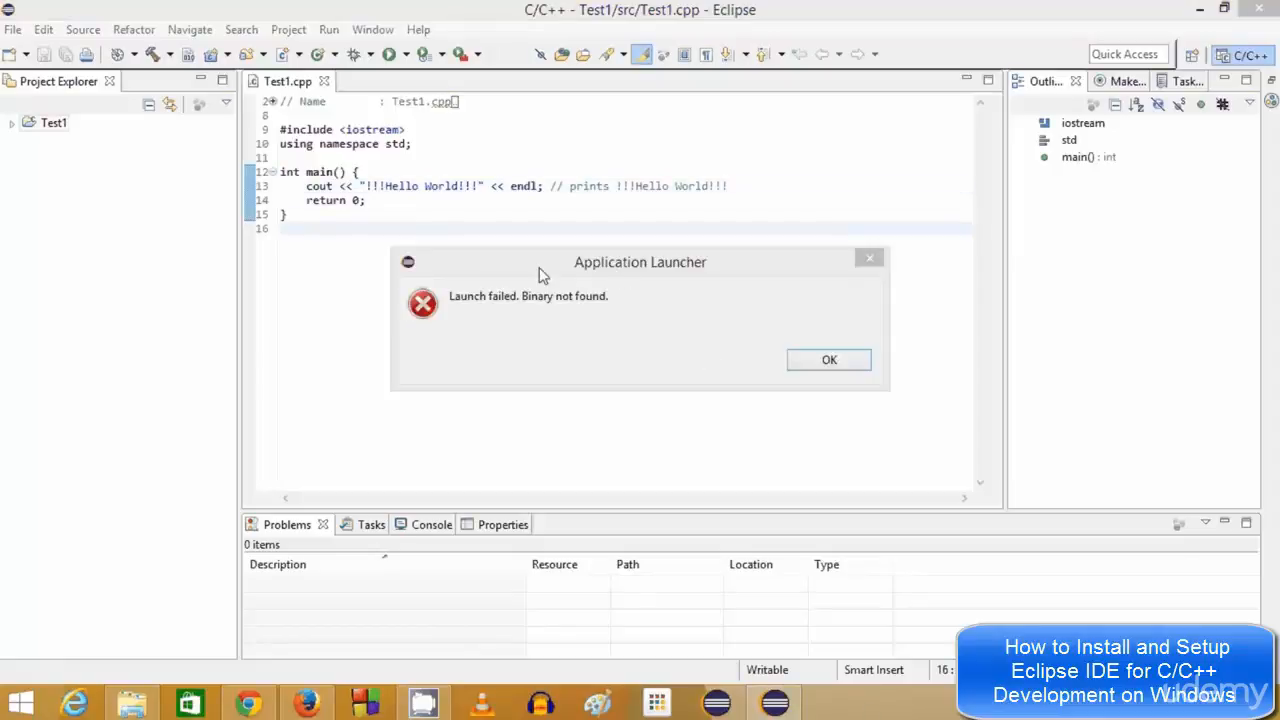
drag(555, 267, 503, 222)
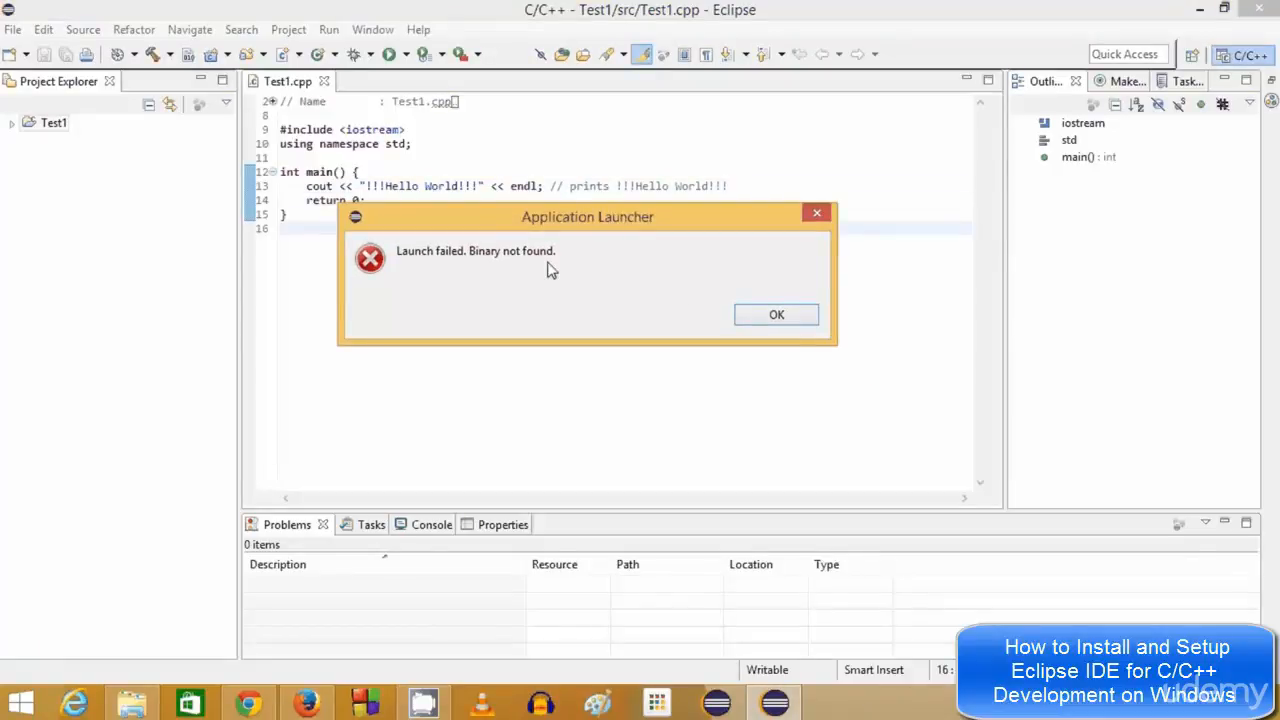
click(784, 324)
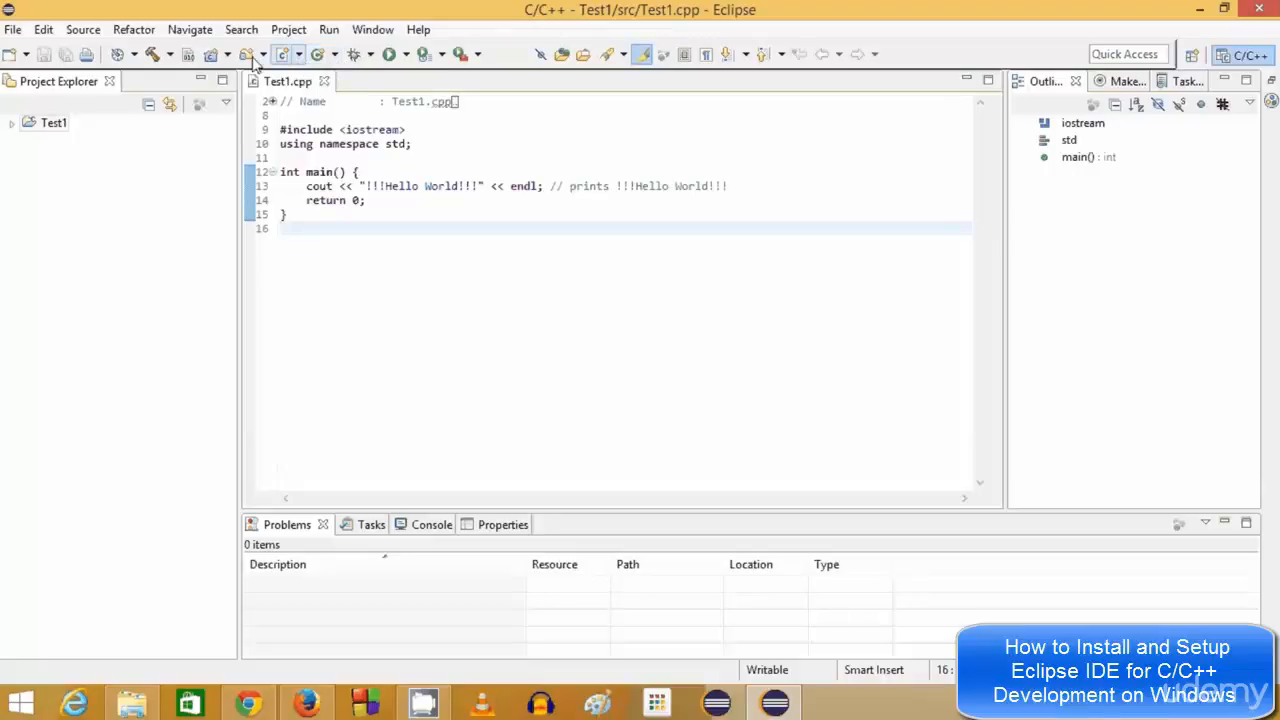
Run Project > Build All so Test1.cpp compiles with g++ into Test1.exe
click(288, 32)
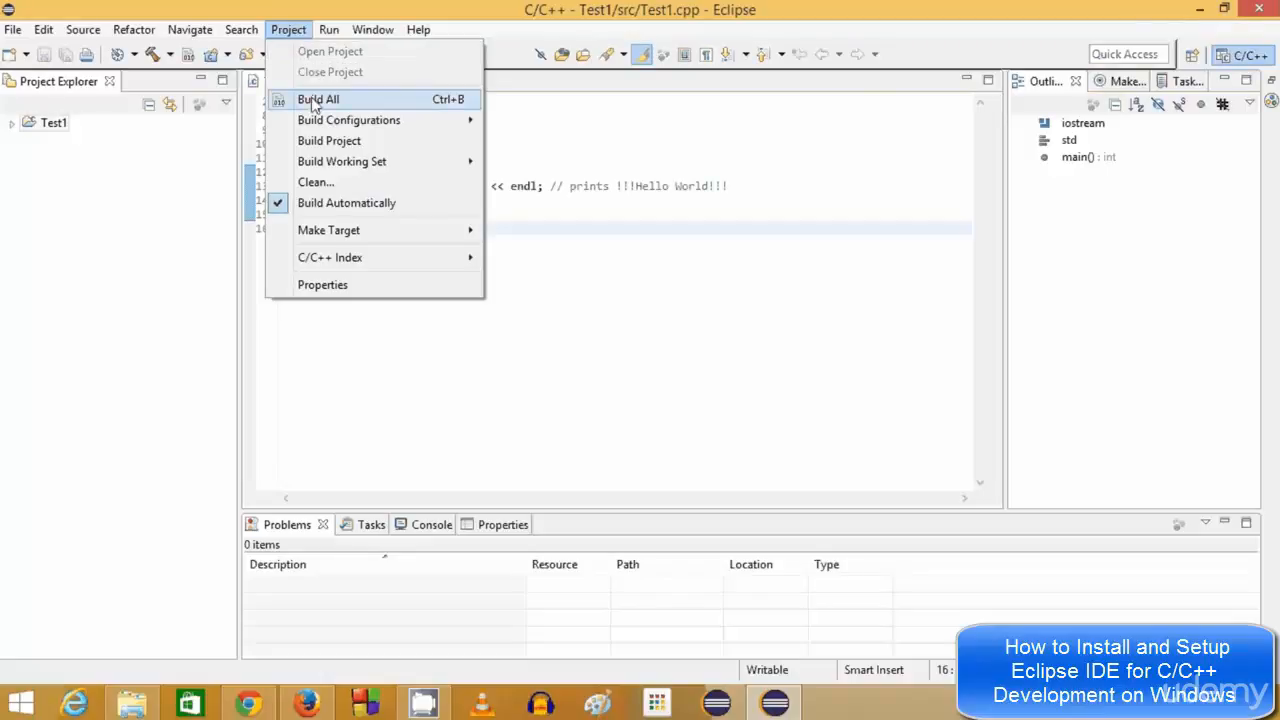
click(531, 166)
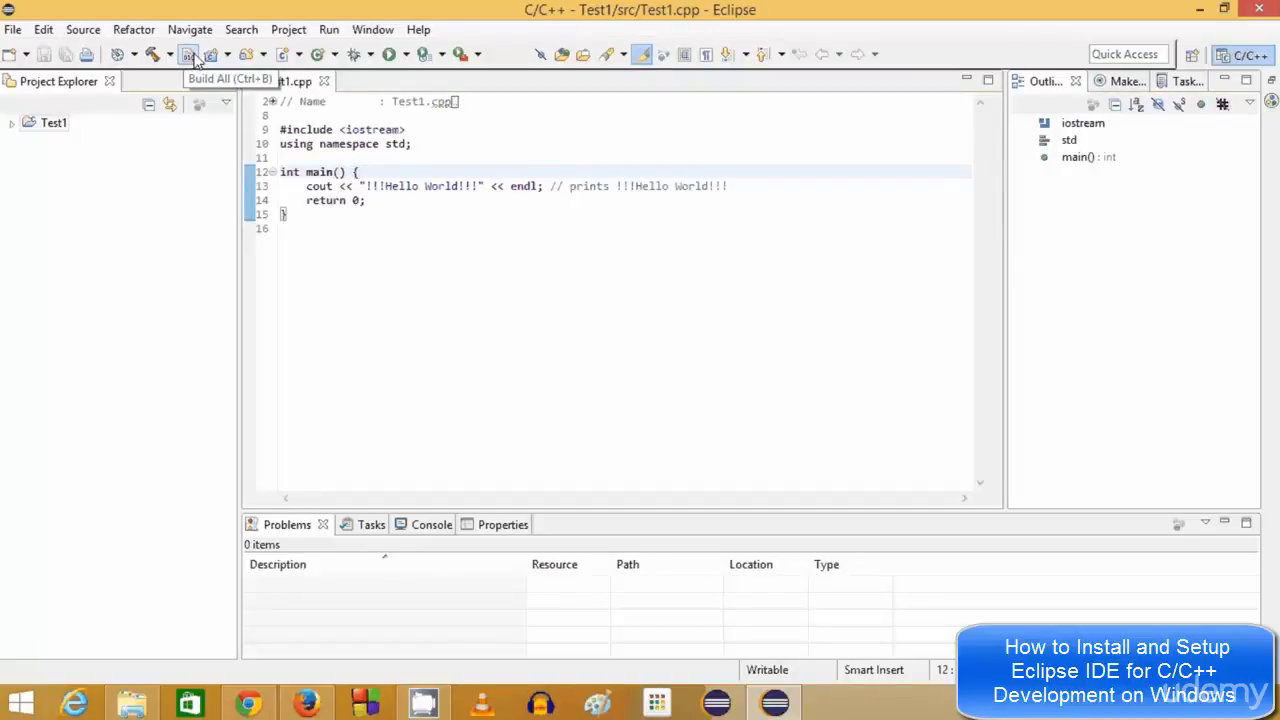
click(189, 57)
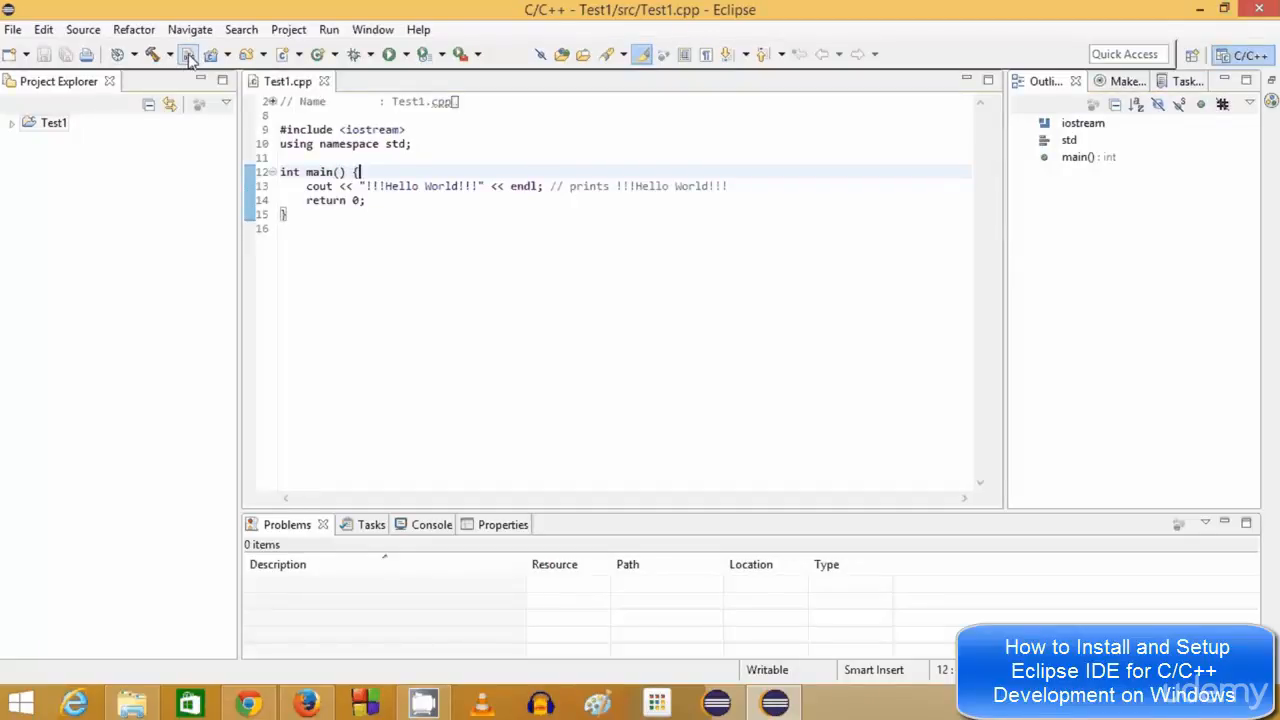
click(289, 30)
click(307, 104)
Run Test1 and highlight the !!!Hello World!!! output in the Console
click(390, 55)
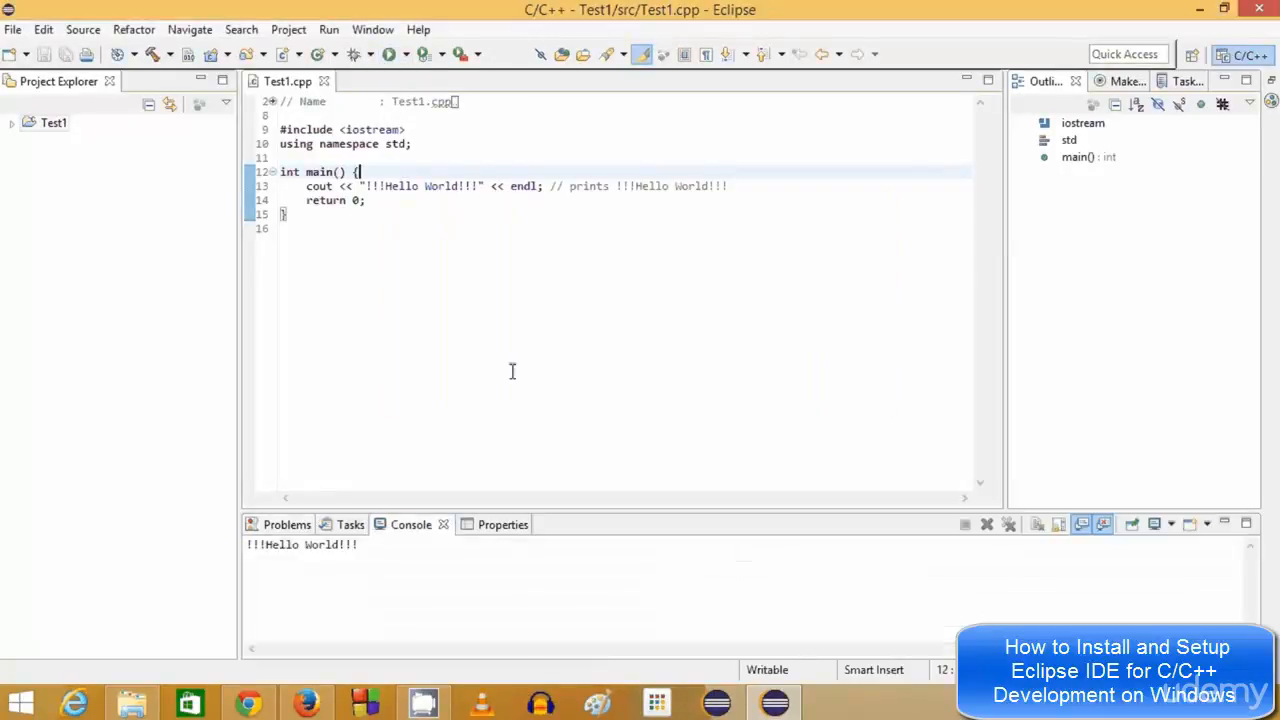
drag(352, 544, 240, 518)
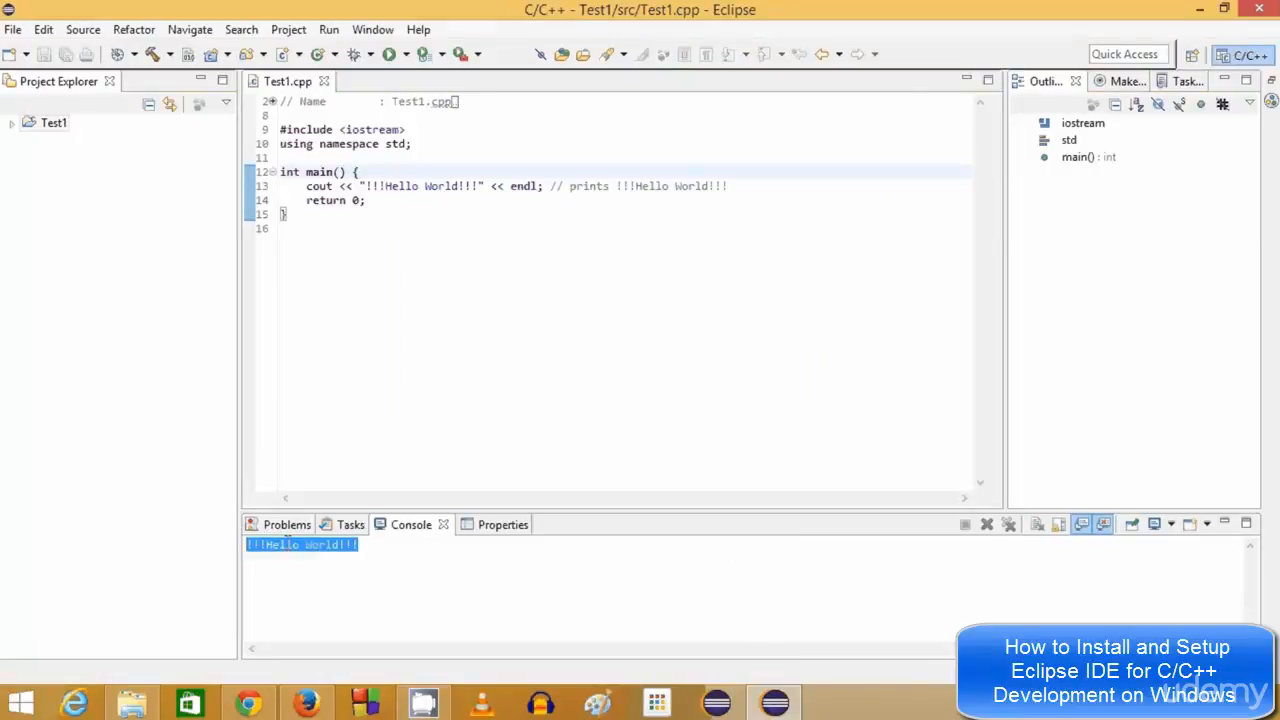
click(376, 545)
drag(376, 545, 245, 530)
Select the greeting string on line 13, then select the code upward from line 16
drag(482, 186, 363, 186)
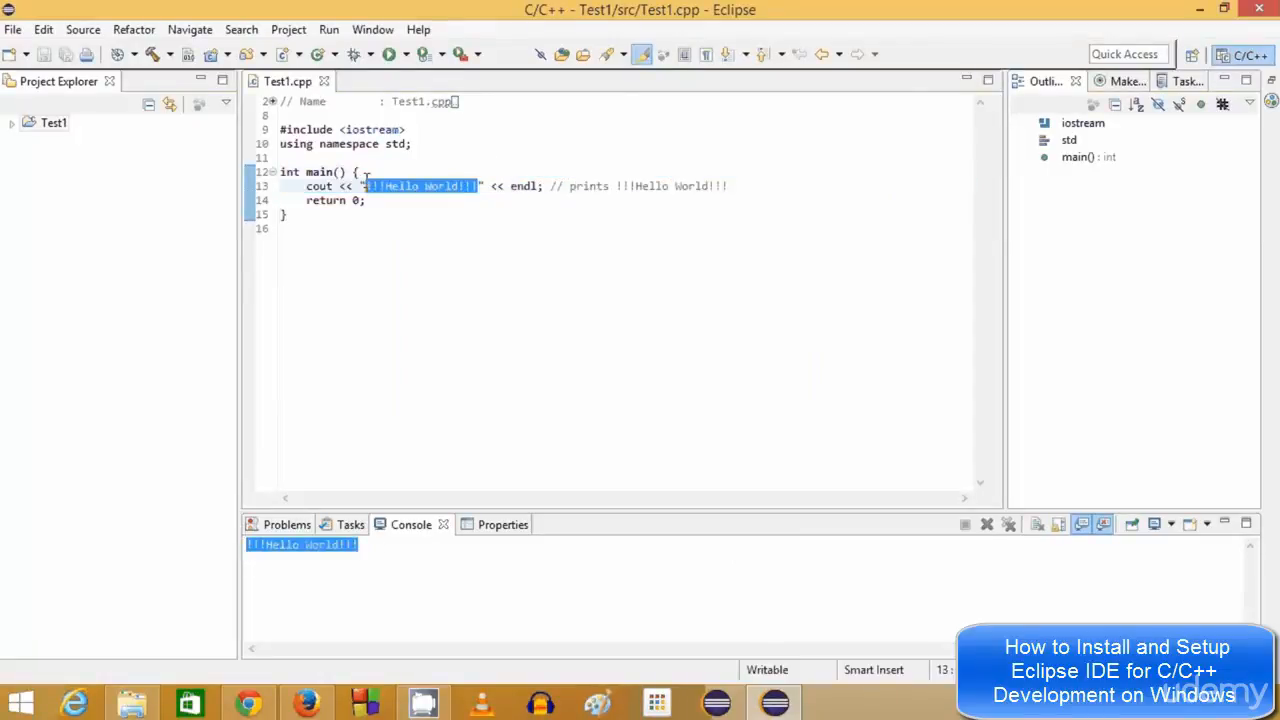
click(470, 214)
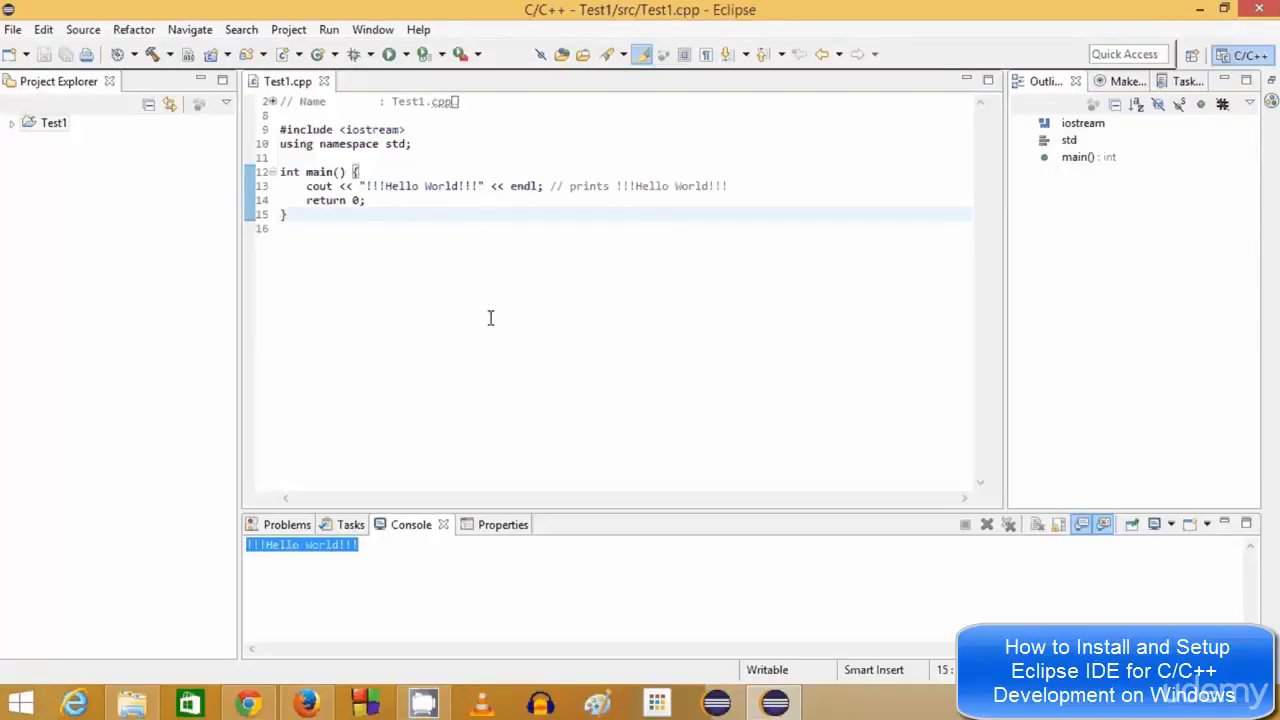
click(440, 292)
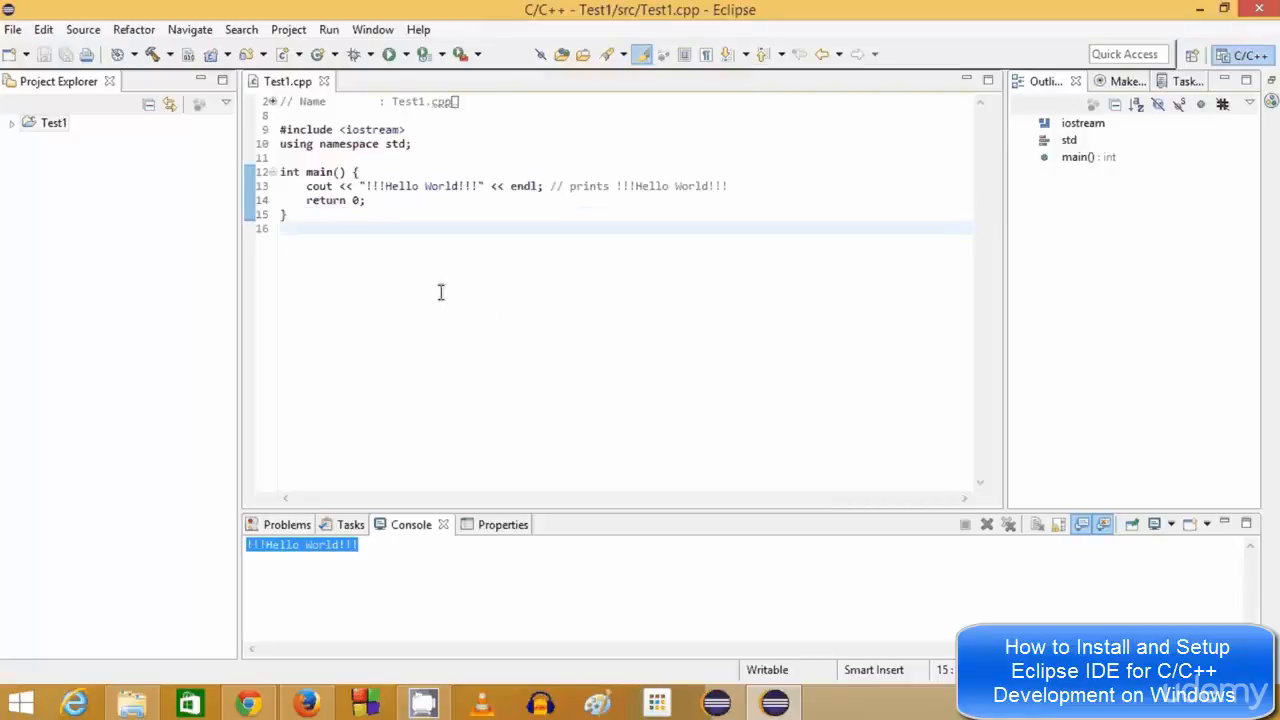
key(shift+Up)
key(shift+Up)
key(shift+Up)
key(shift+Up)
key(shift+Up)
key(shift+Up)
key(shift+Up)
key(shift+Up)
key(shift+Up)
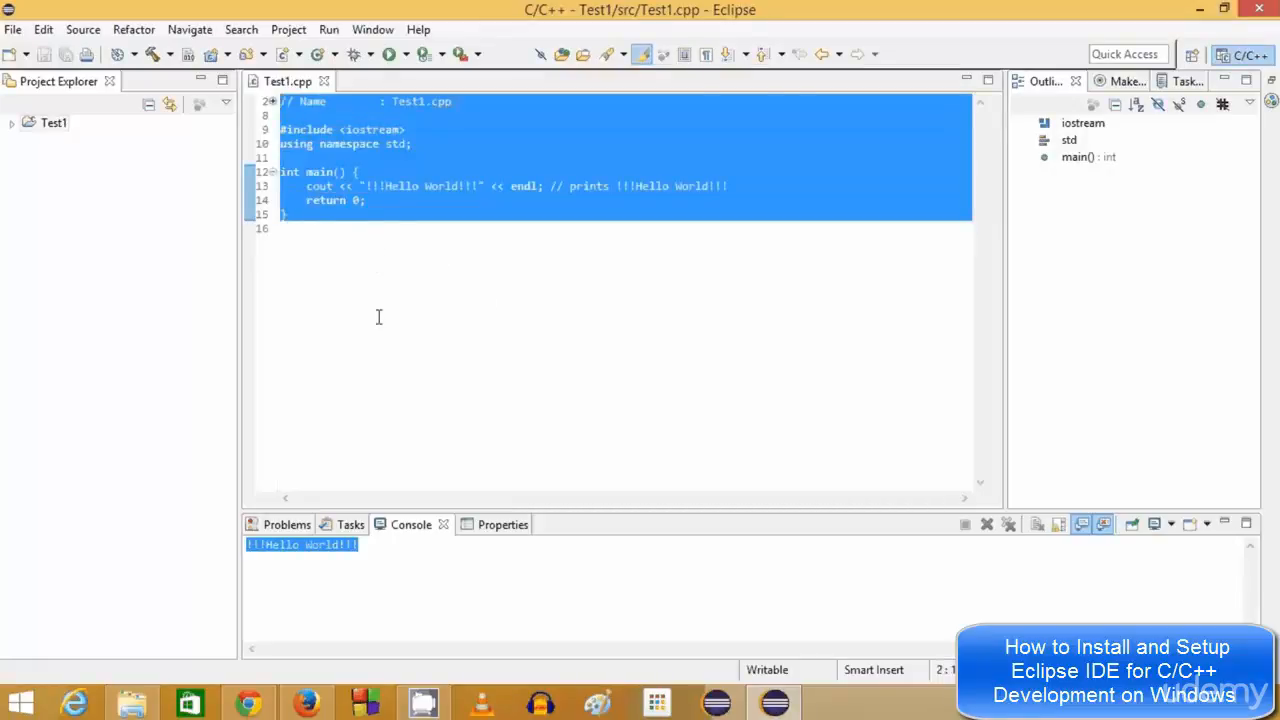